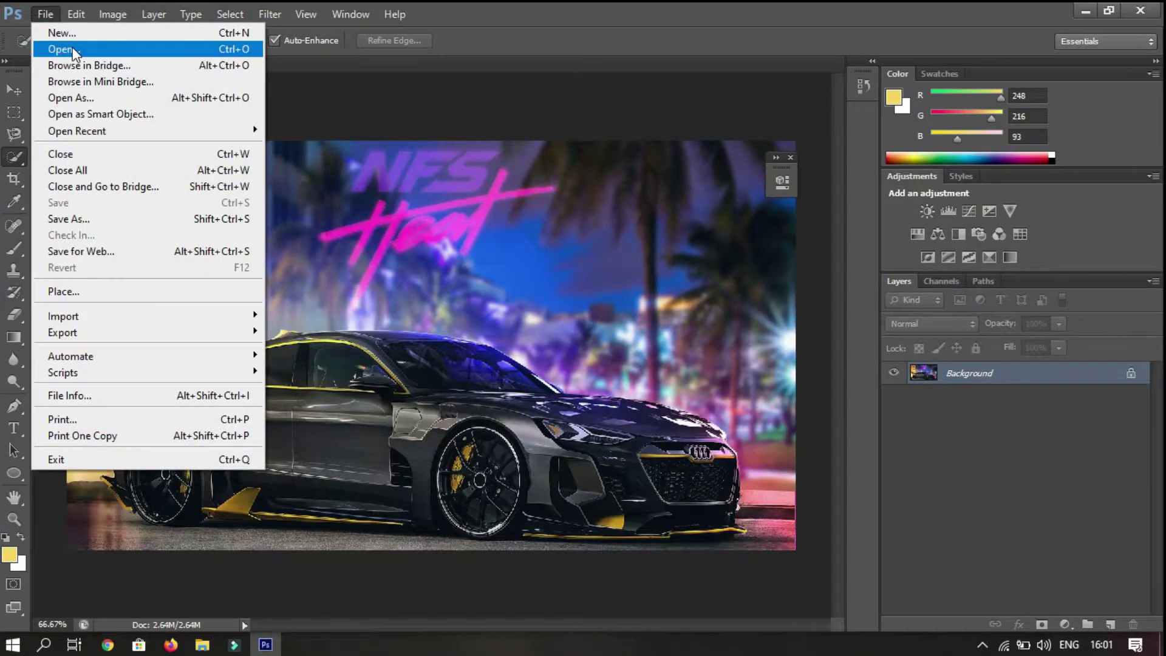
Open man-removebg-preview.png from File > Open in its own document tab
click(55, 48)
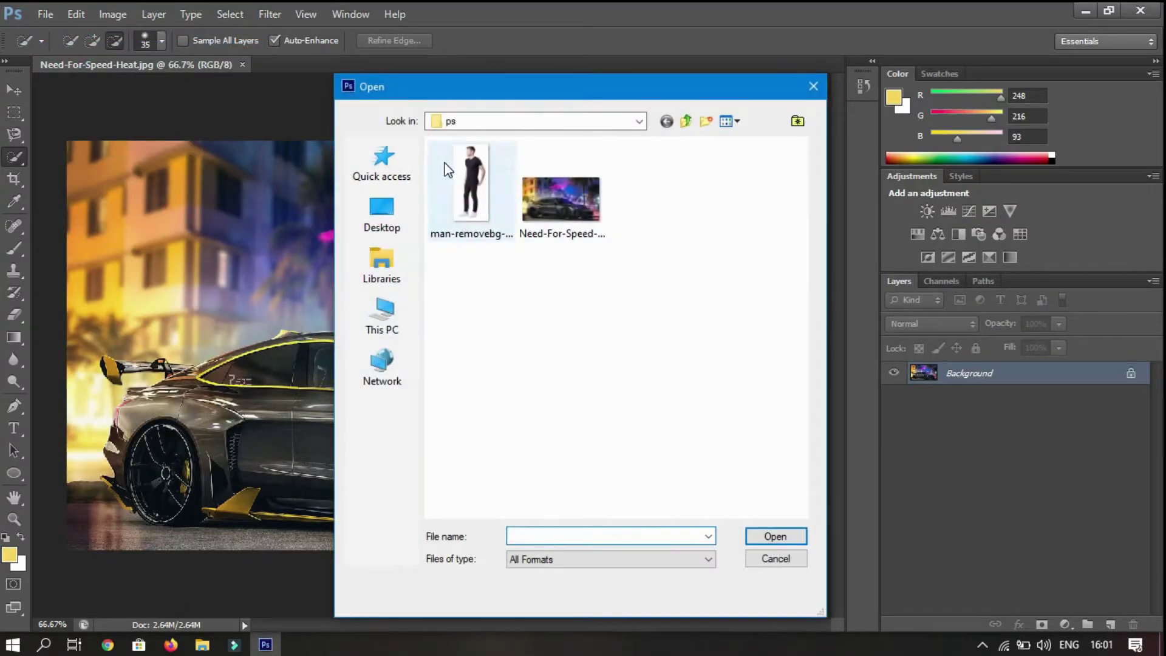
click(444, 161)
click(777, 536)
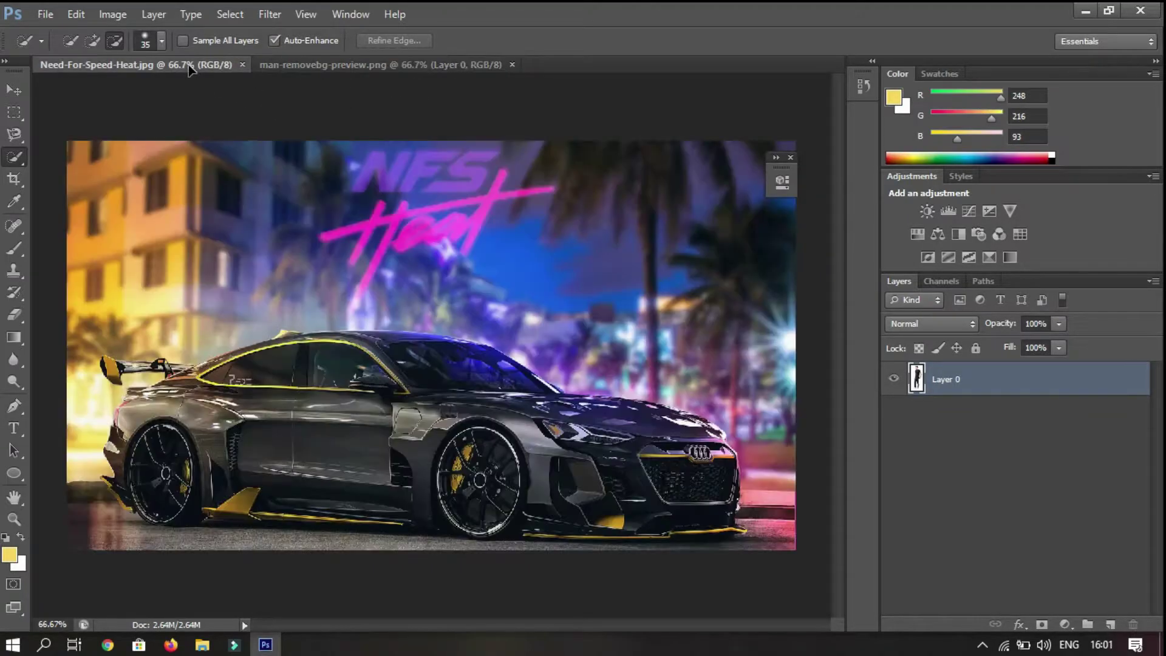
Copy the man photo onto the poster as Layer 1 and shrink him to about 76% by 78%
drag(190, 68, 189, 259)
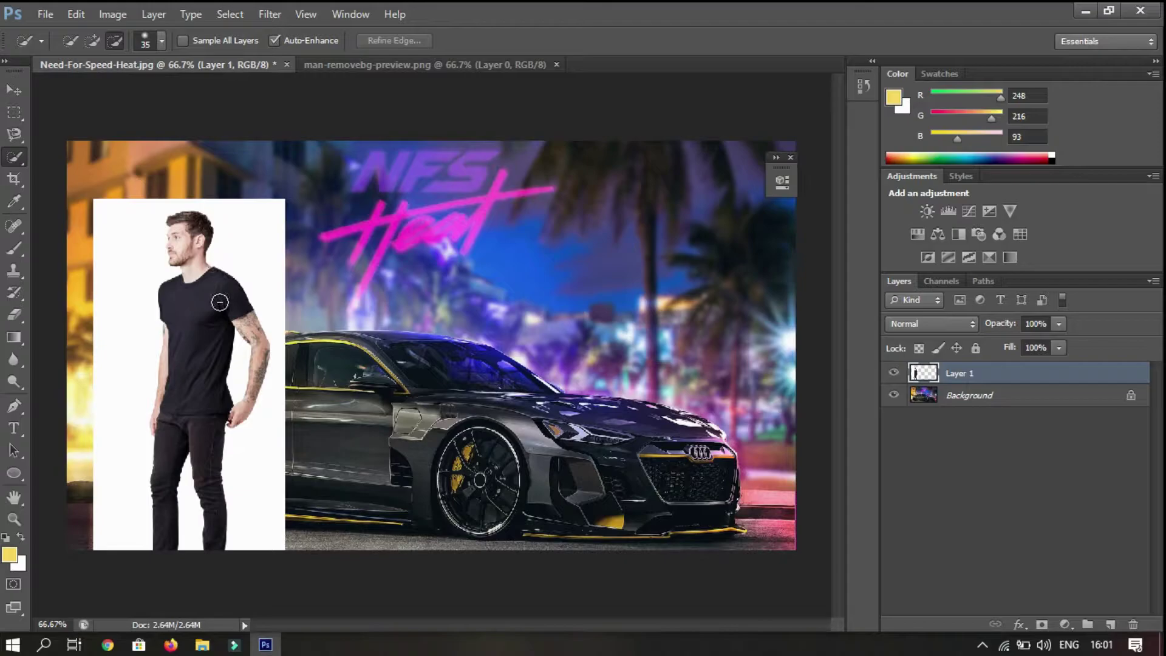
drag(220, 299, 301, 213)
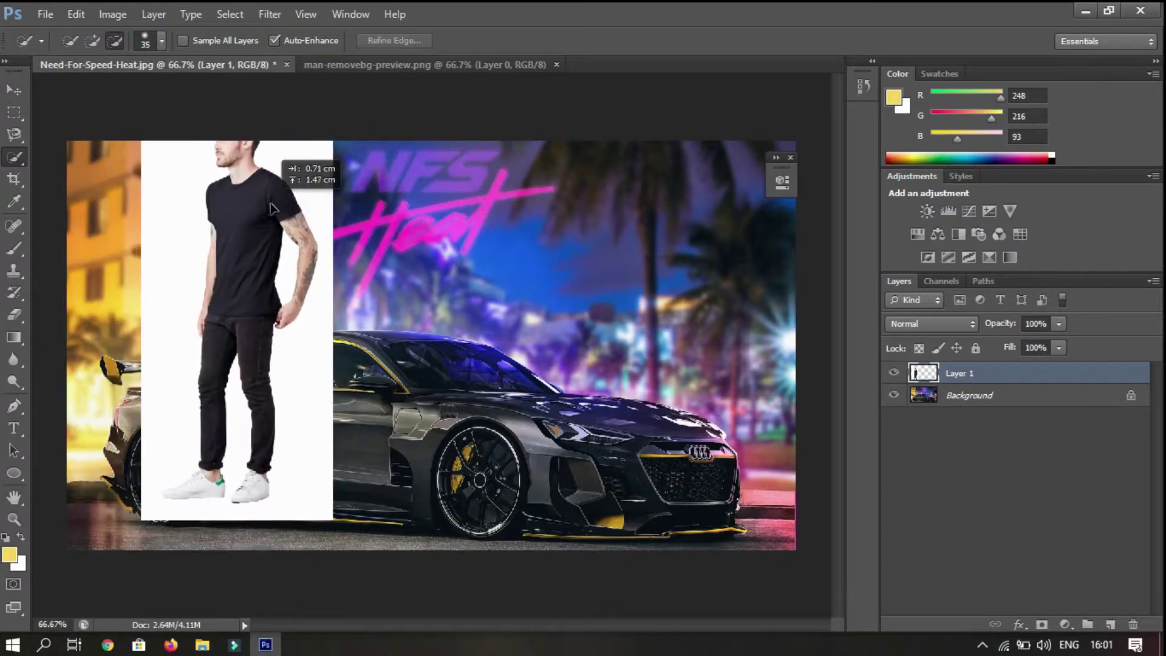
key(ctrl+t)
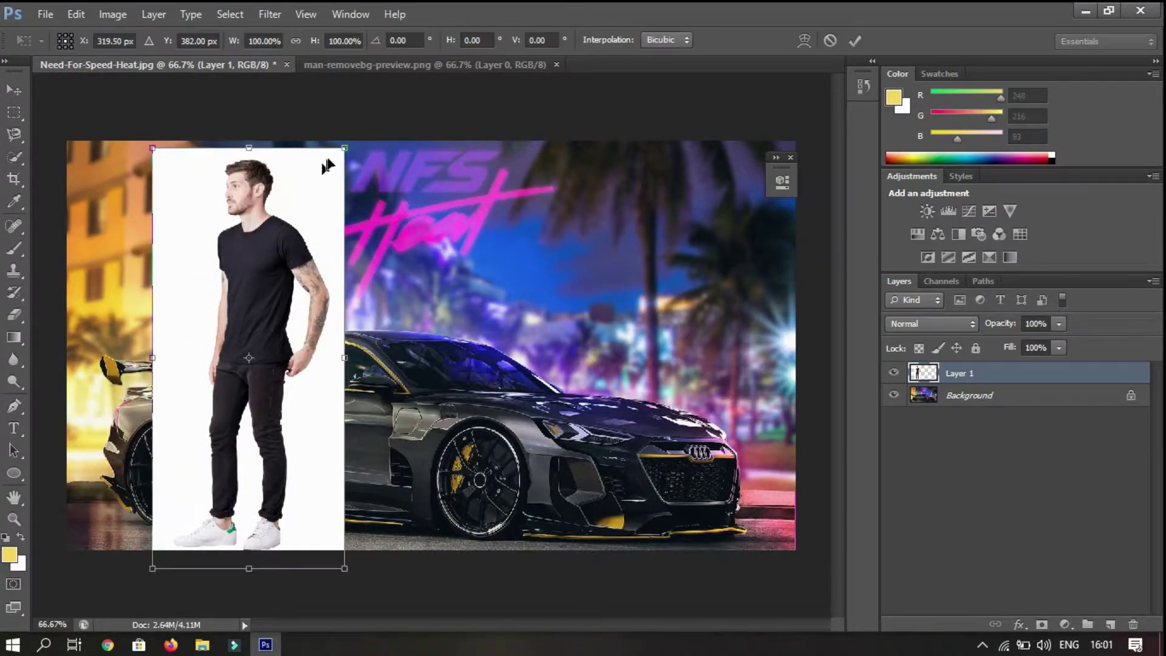
drag(344, 148, 298, 243)
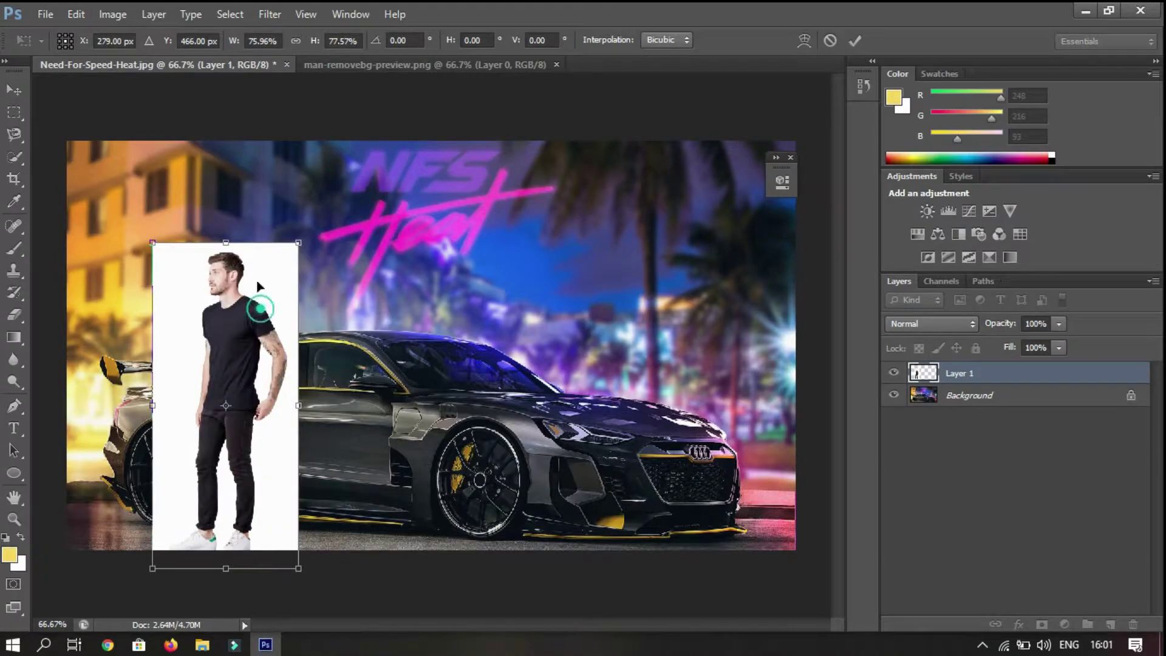
drag(256, 281, 249, 265)
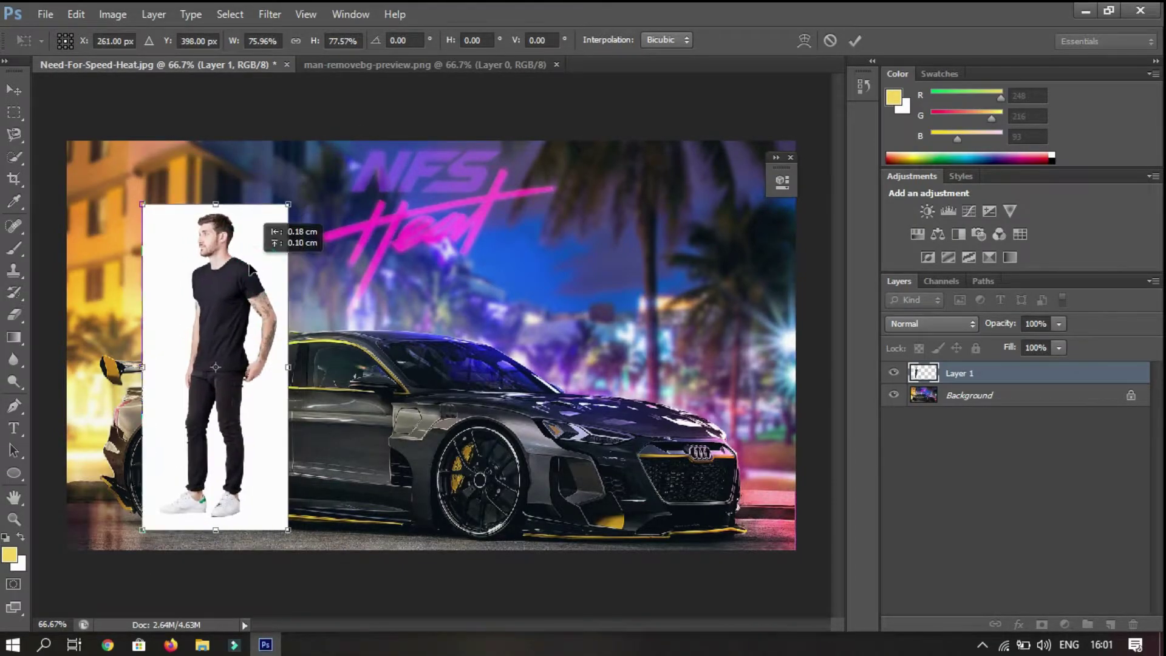
Commit the man's scaled placement left of the car and bring up the Quick Selection tool group
click(39, 14)
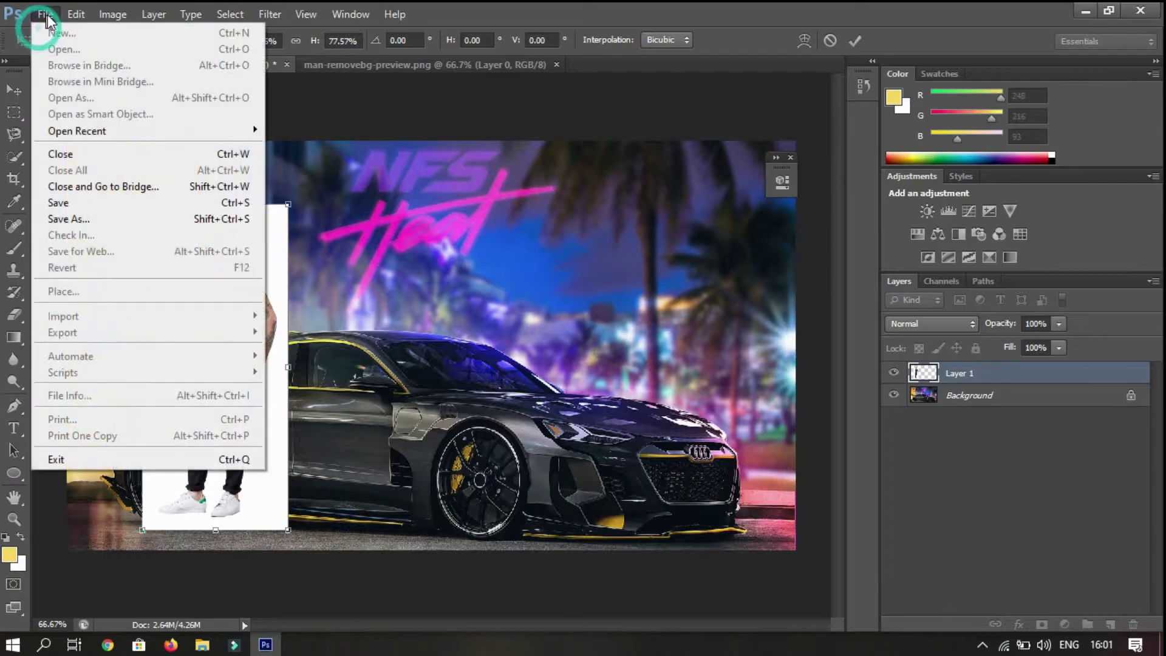
click(308, 214)
key(Return)
key(w)
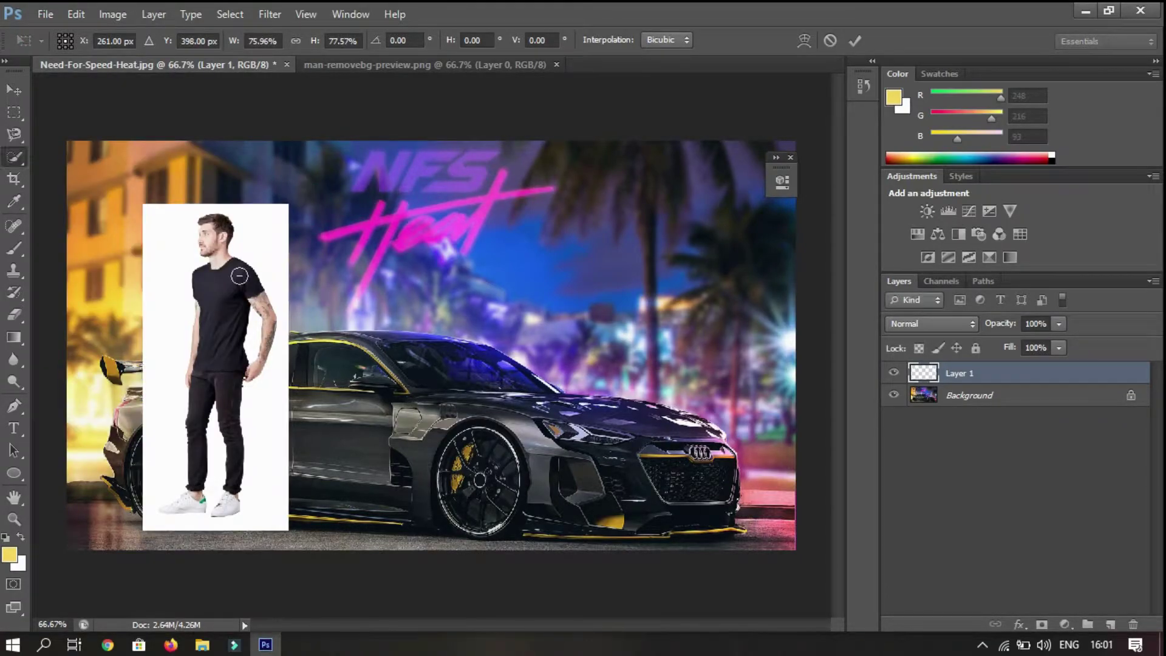
right_click(19, 158)
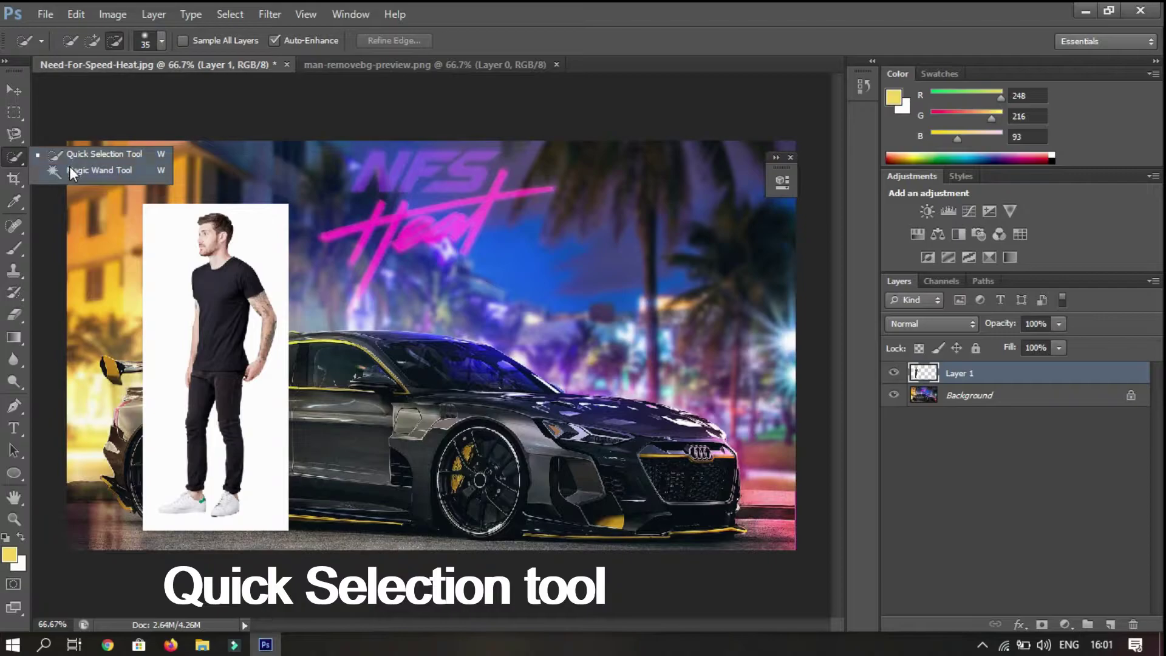
Keep the Quick Selection tool and zoom to 200% centred on the man
click(77, 153)
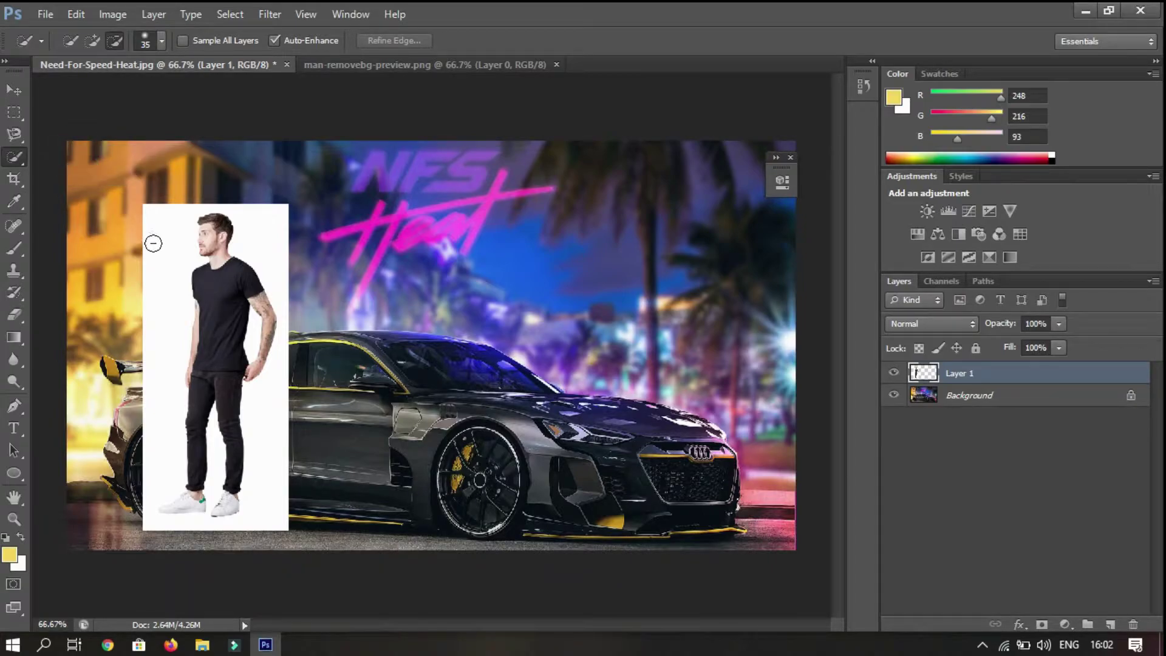
key(ctrl+plus)
key(ctrl+plus)
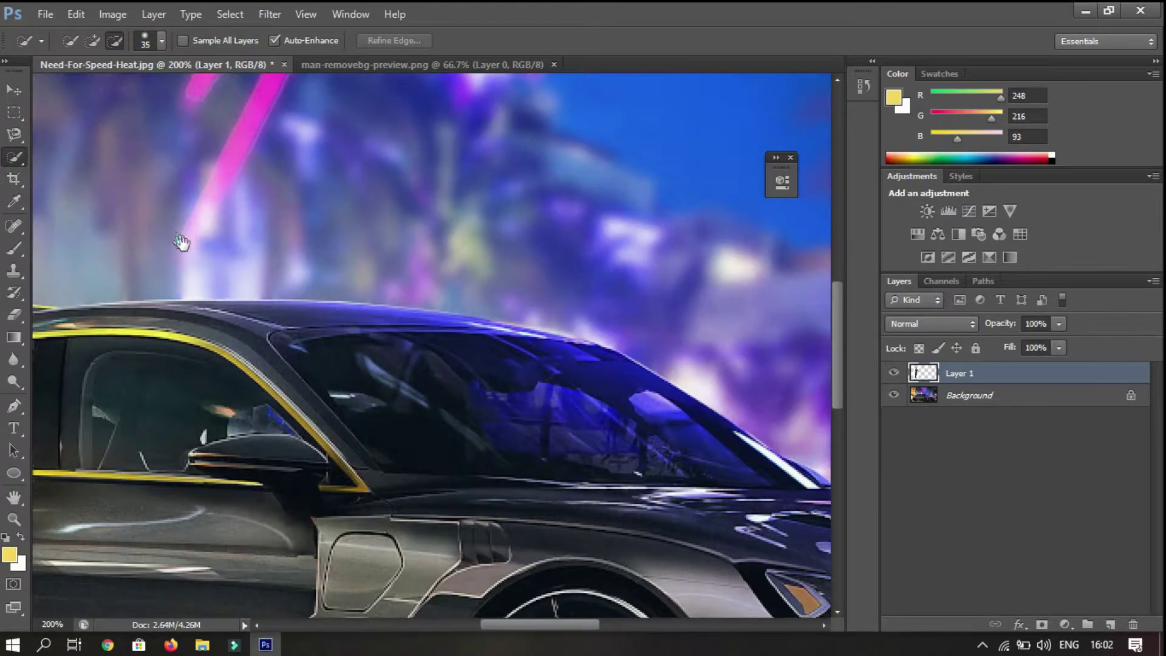
drag(181, 242, 567, 331)
drag(292, 186, 374, 262)
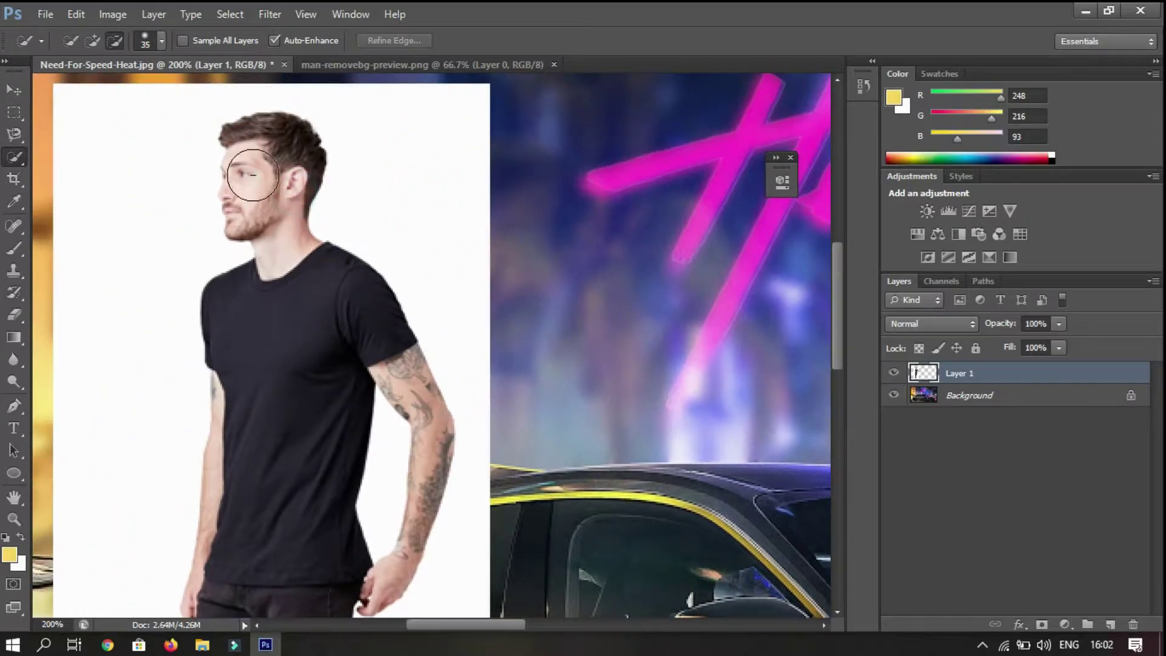
Quick-select the man's head, neck and shirt collar, trimming back the chin area
mouse_move(253, 175)
mouse_down()
mouse_move(325, 295)
mouse_move(271, 184)
mouse_up()
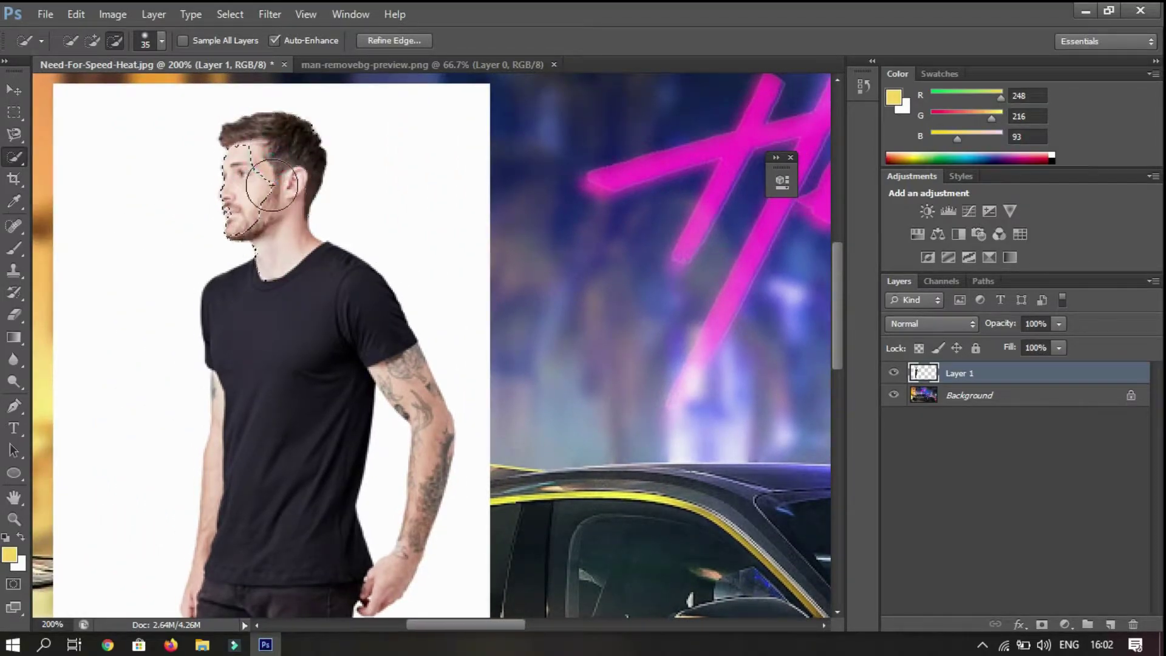
drag(231, 183, 239, 182)
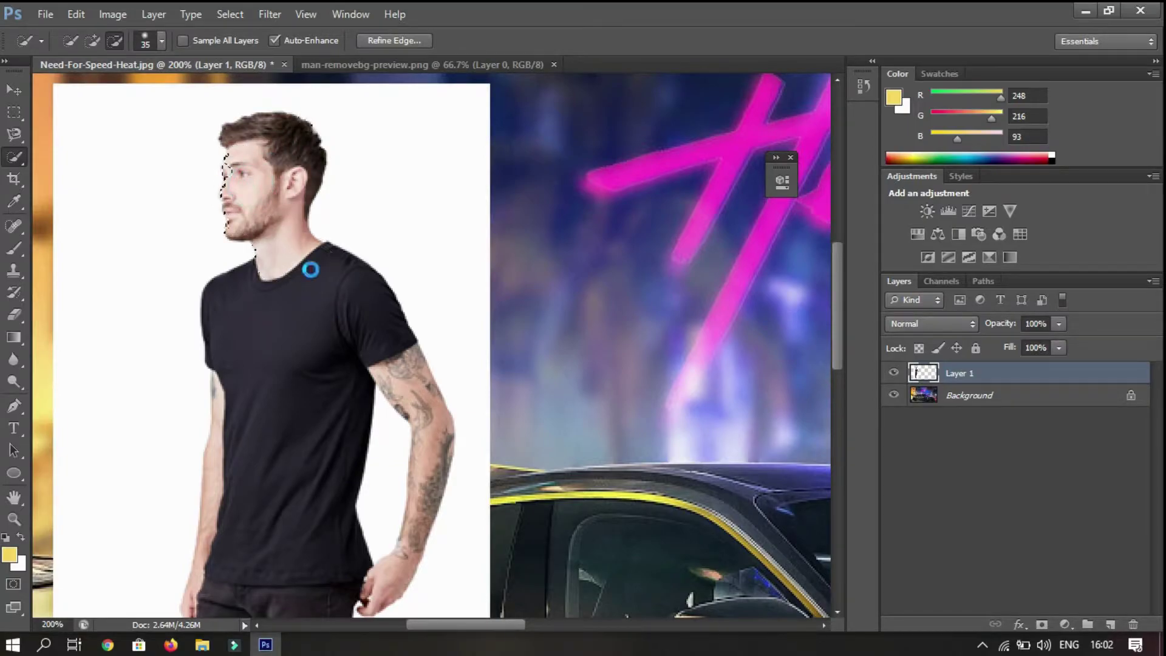
click(293, 323)
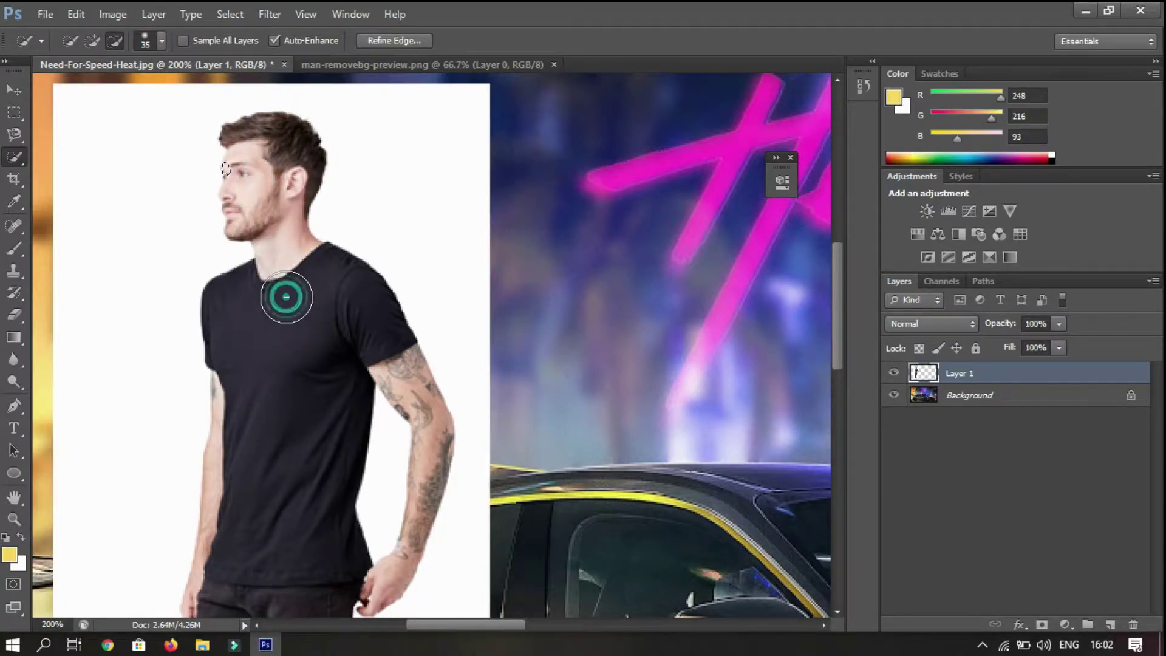
click(91, 41)
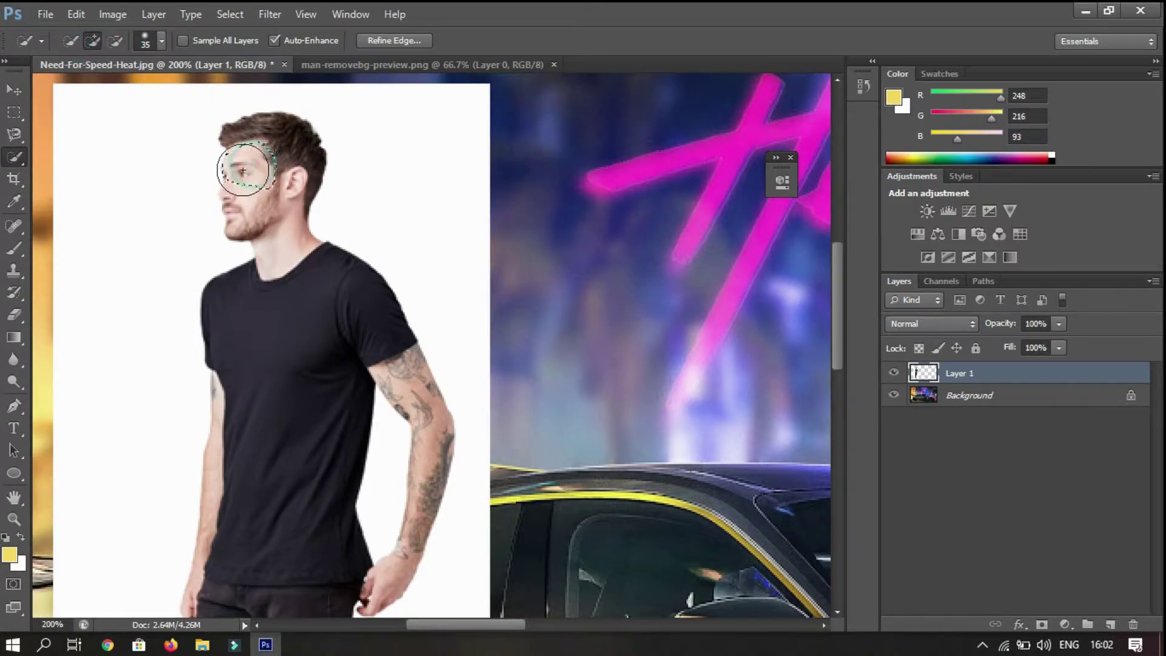
drag(242, 171, 258, 243)
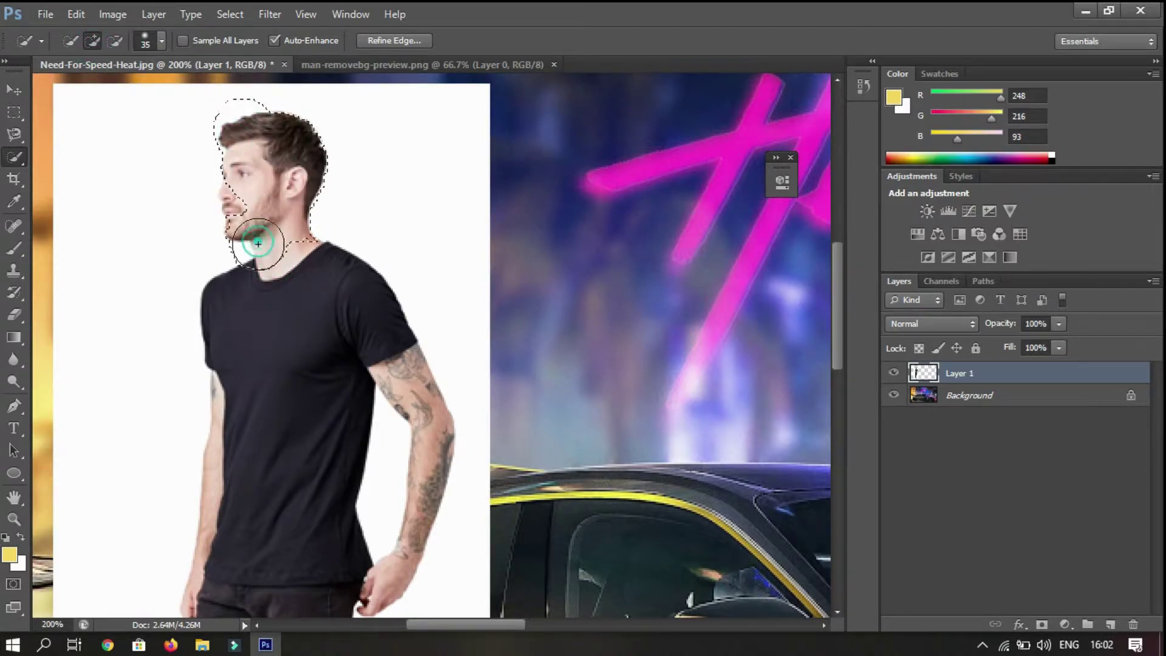
mouse_move(247, 194)
mouse_down()
mouse_move(273, 297)
mouse_move(319, 345)
mouse_move(312, 267)
mouse_move(266, 270)
mouse_up()
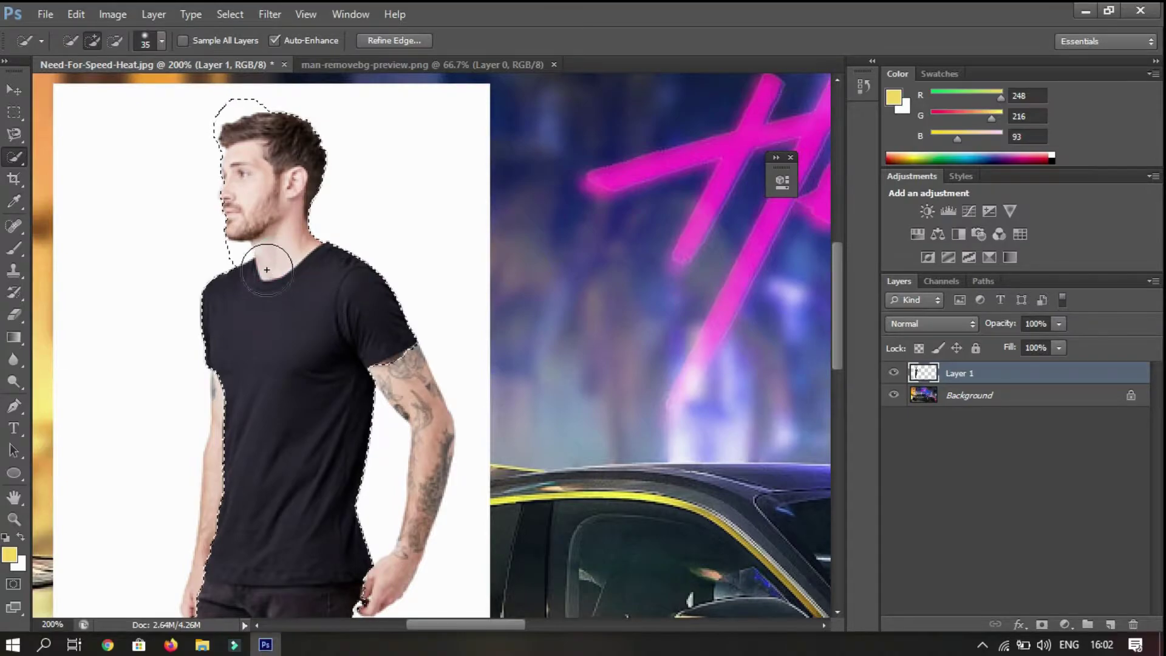
key(alt)
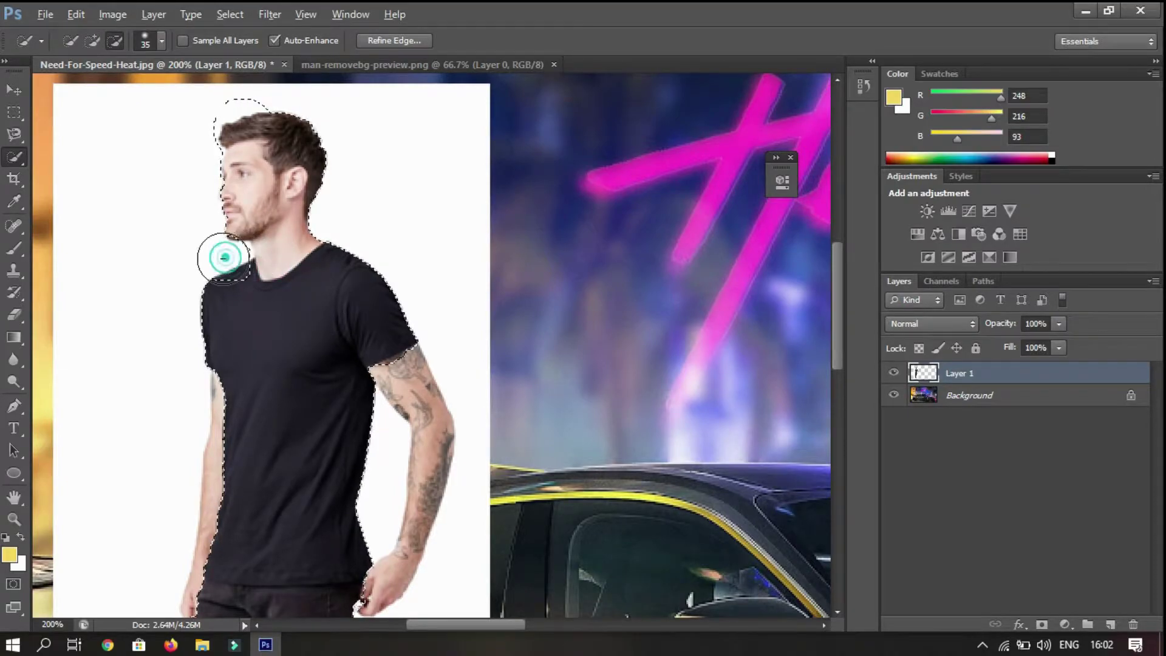
alt+click(224, 258)
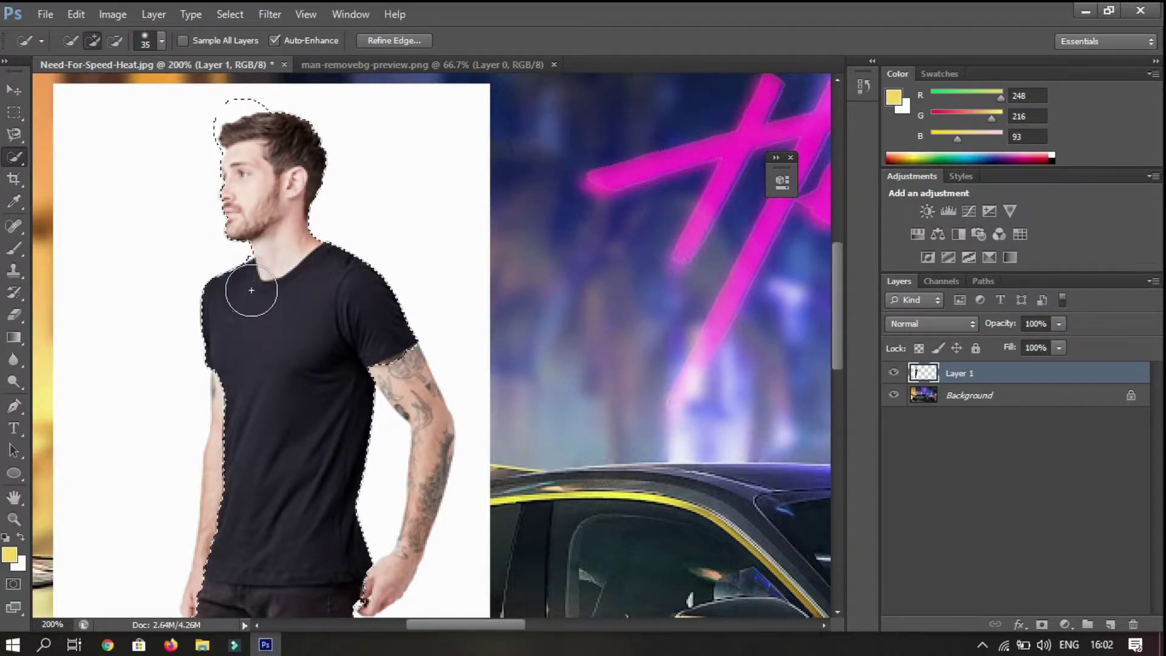
Set the brush size to 27 px and remove the selection bulge above the hair
click(160, 41)
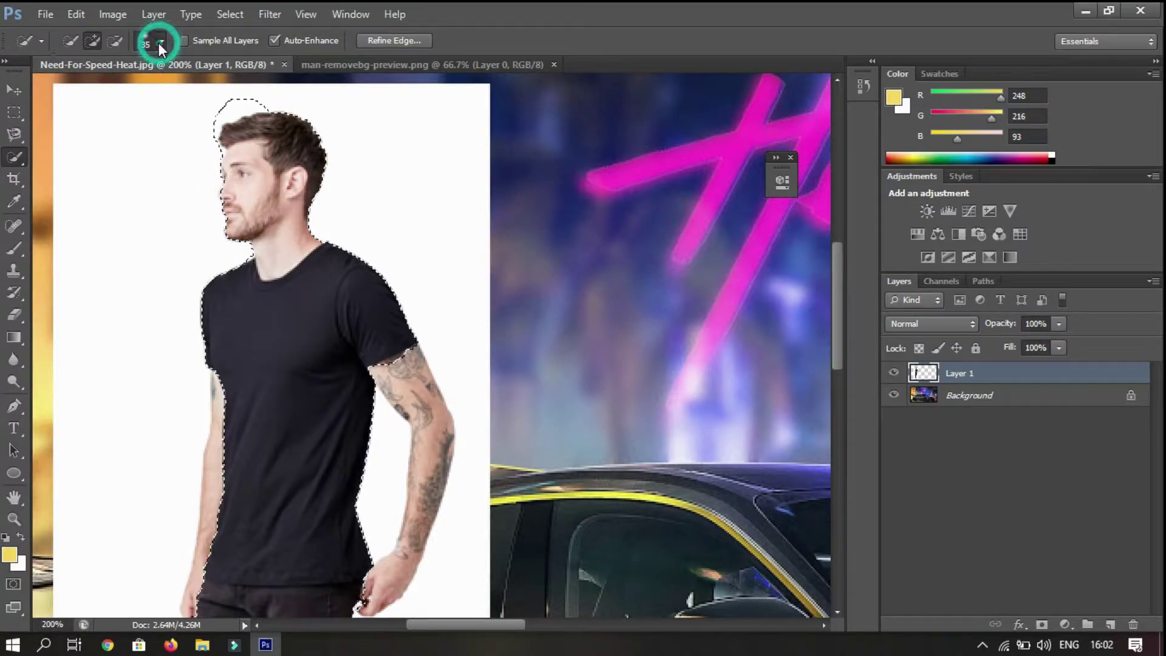
drag(91, 88, 89, 88)
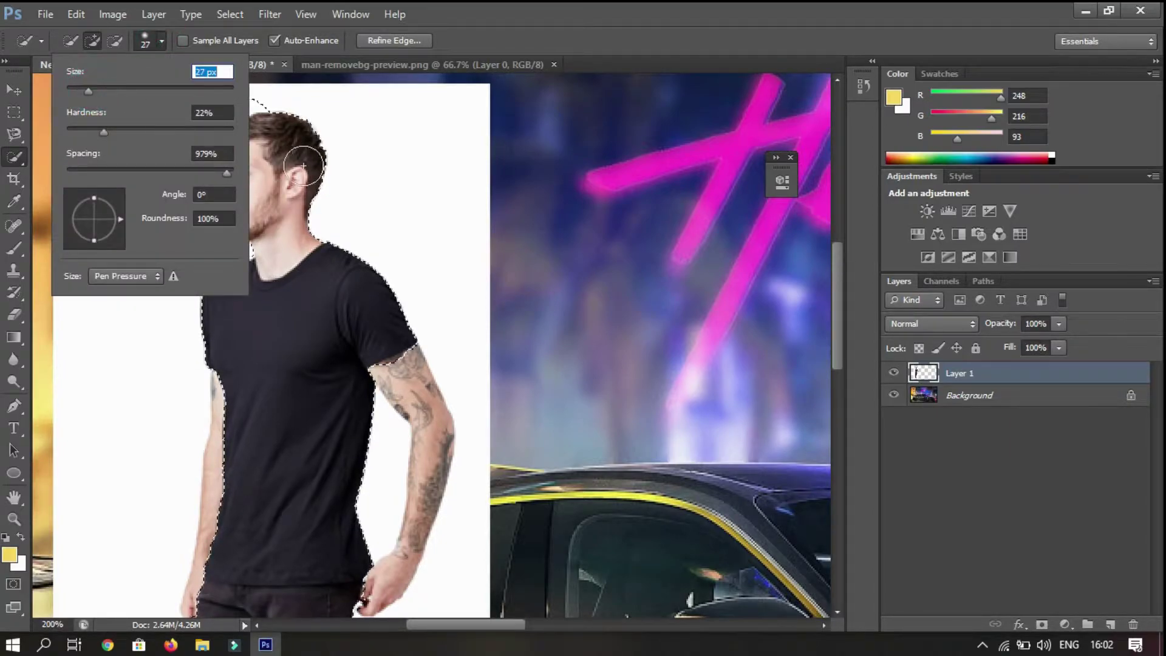
click(279, 144)
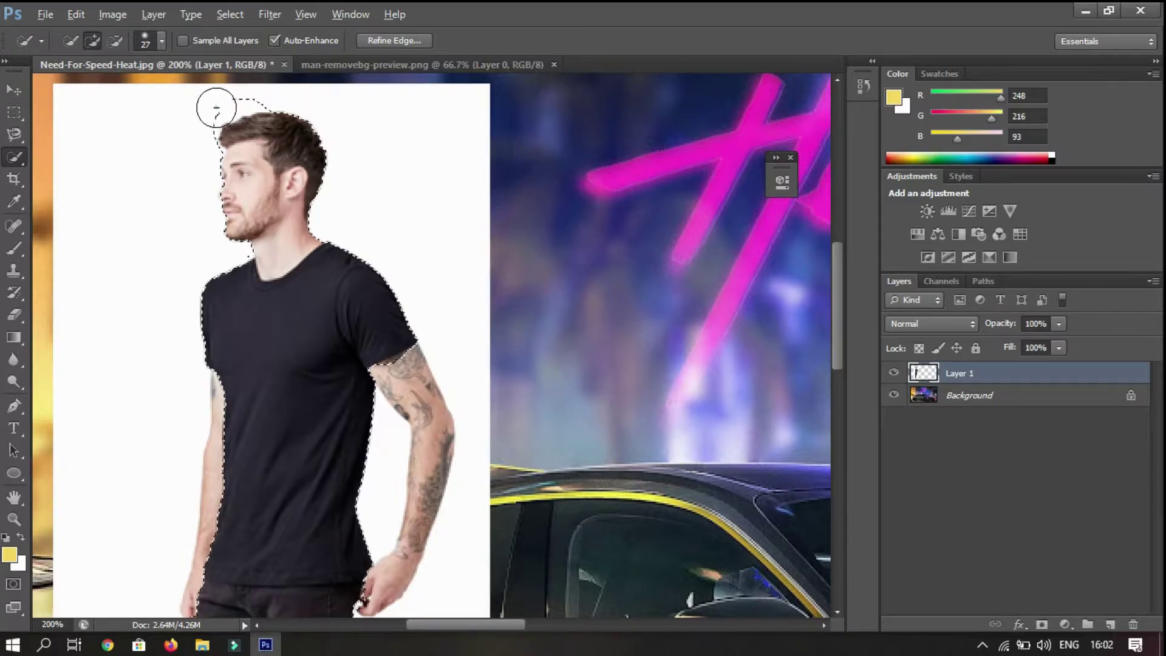
mouse_move(216, 108)
mouse_down()
mouse_move(275, 105)
mouse_move(246, 118)
mouse_move(233, 162)
mouse_move(203, 156)
mouse_up()
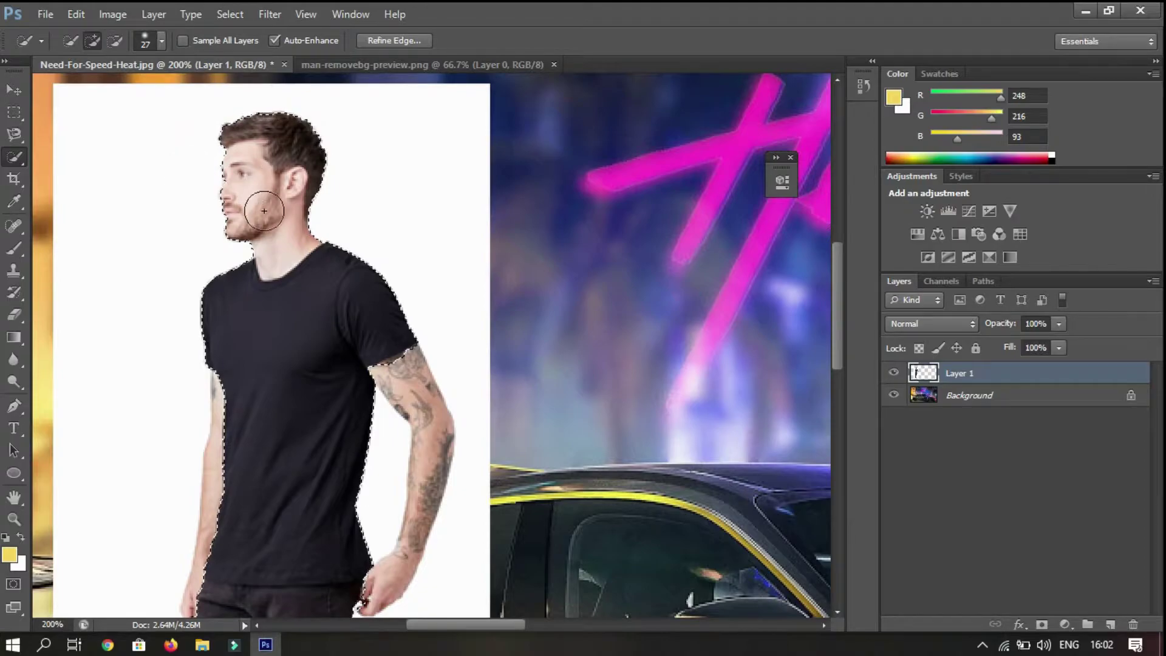
Extend the selection down the man's tattooed arm and hand, then check the legs
scroll(299, 260, down, 3)
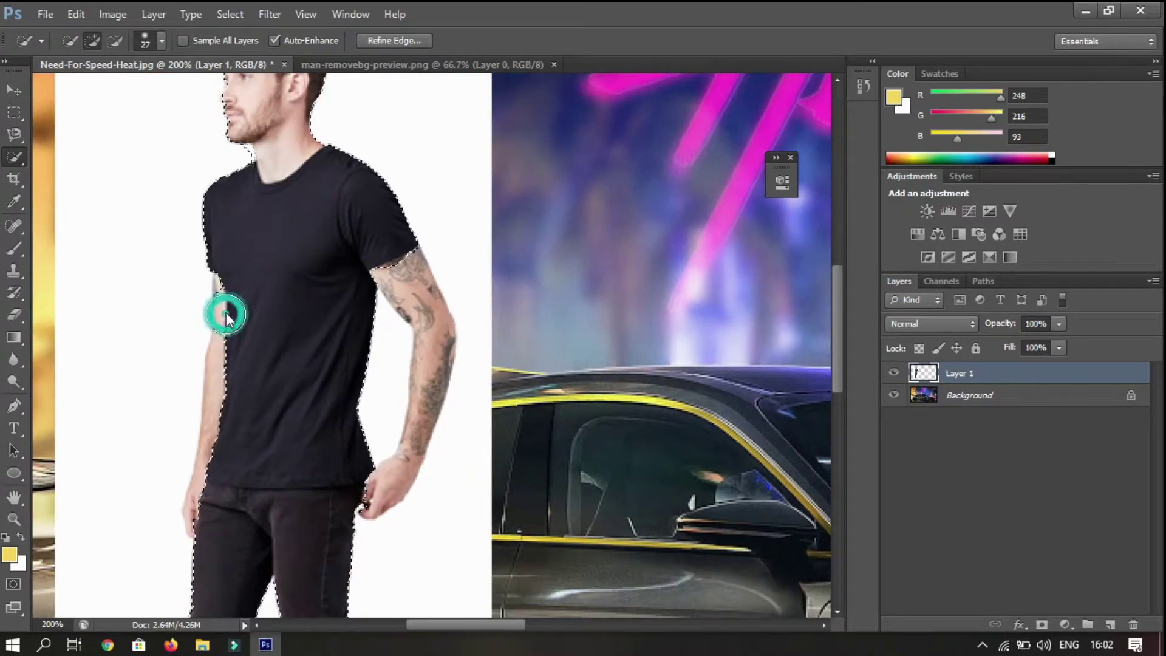
drag(247, 281, 234, 339)
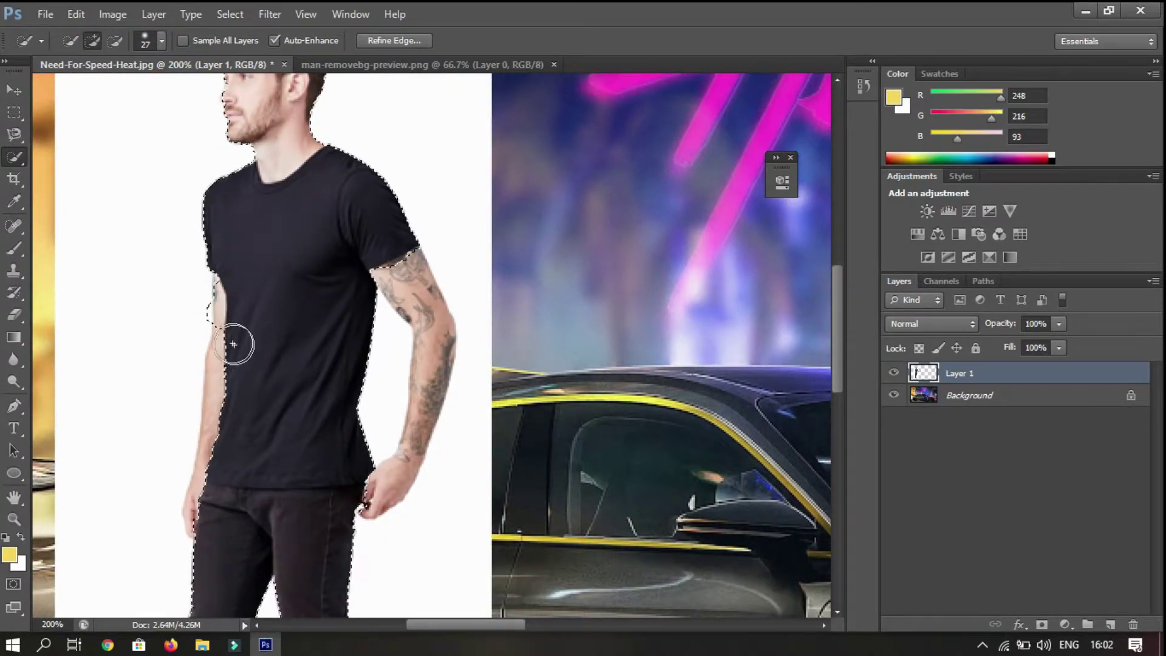
alt+click(182, 317)
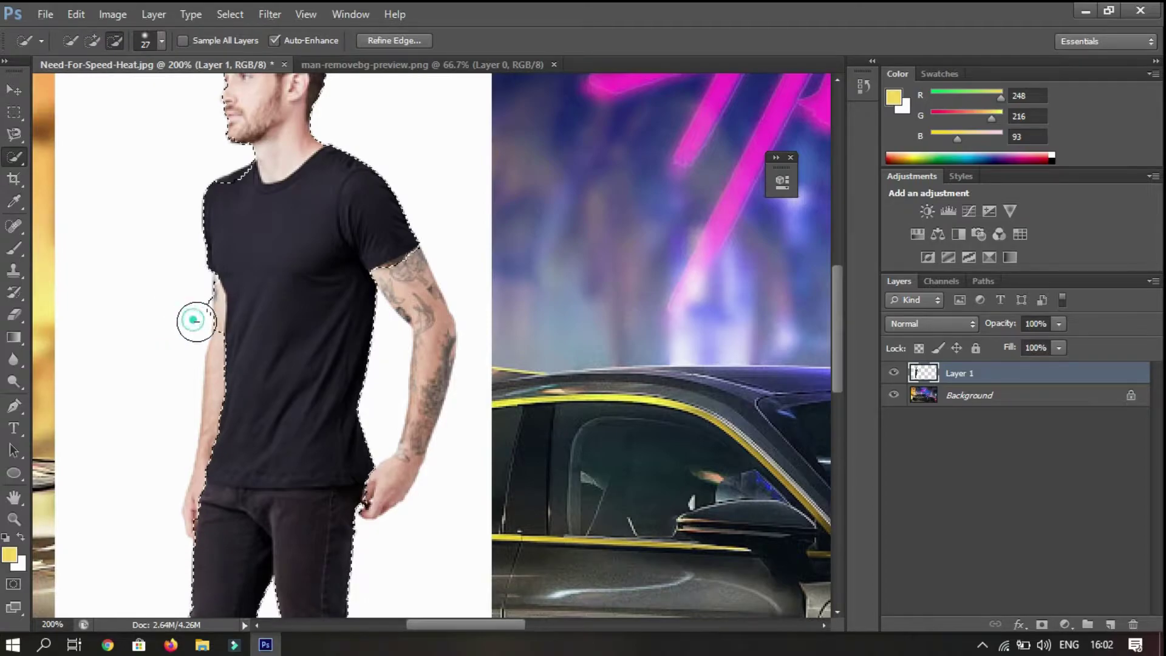
scroll(267, 347, down, 4)
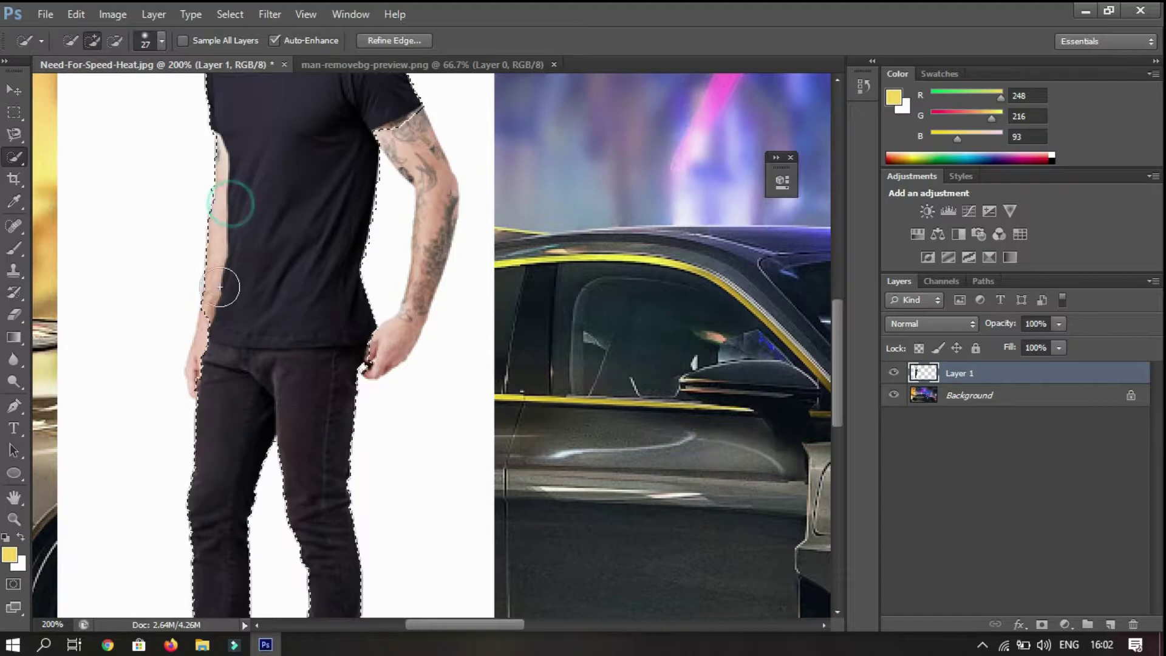
drag(235, 206, 203, 364)
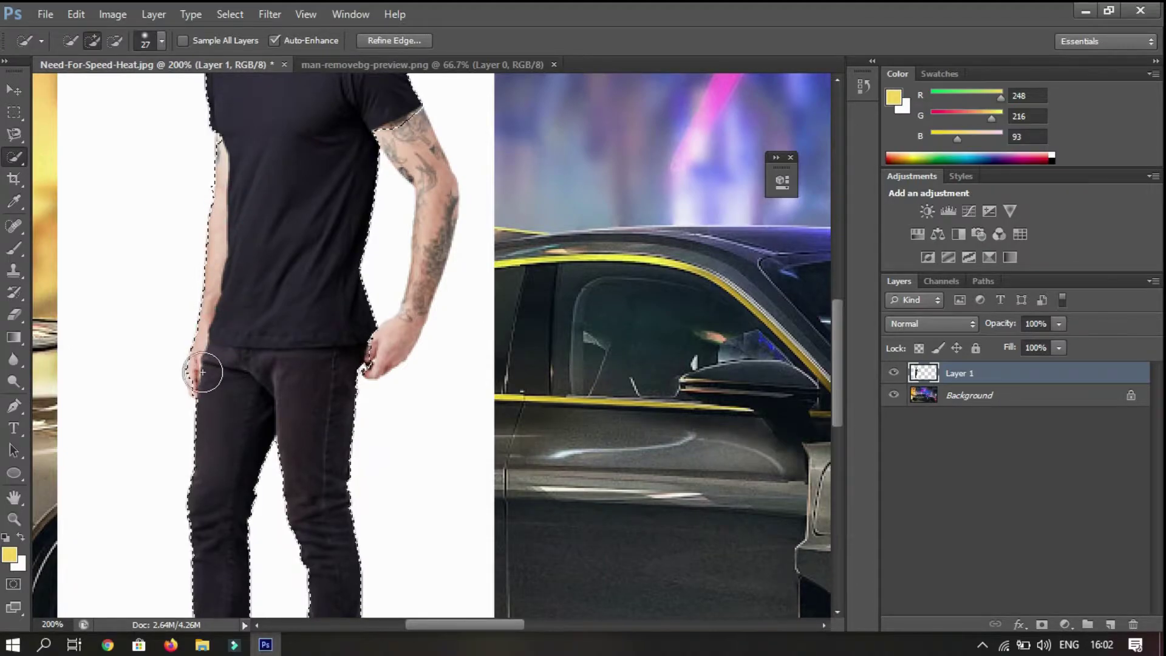
scroll(329, 339, up, 3)
scroll(328, 339, right, 2)
mouse_move(338, 286)
mouse_down()
mouse_move(313, 239)
mouse_move(352, 385)
mouse_move(307, 472)
mouse_up()
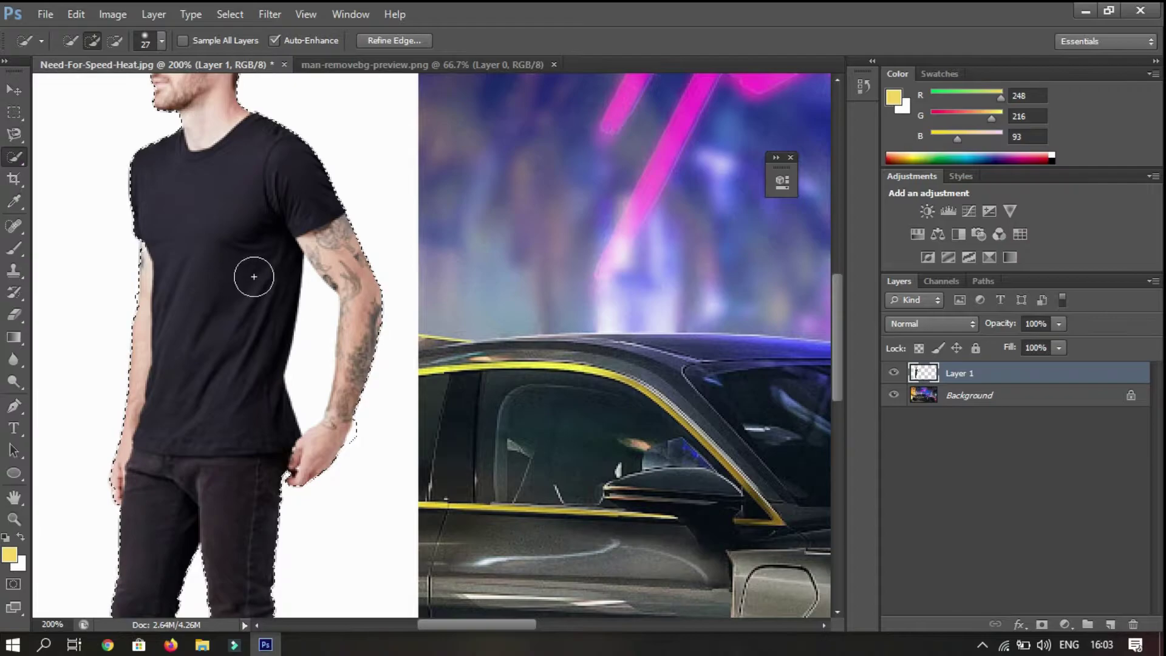
drag(255, 364, 243, 210)
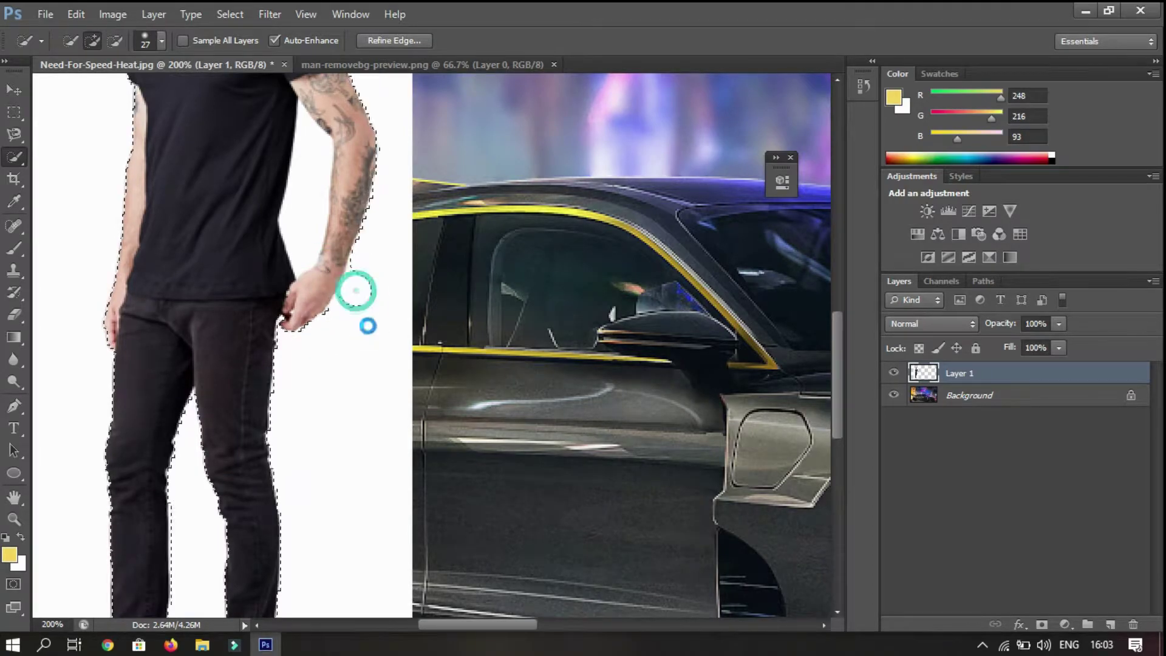
Trim the background beside the wrist and add the right shoe to the selection
click(367, 321)
alt+click(357, 288)
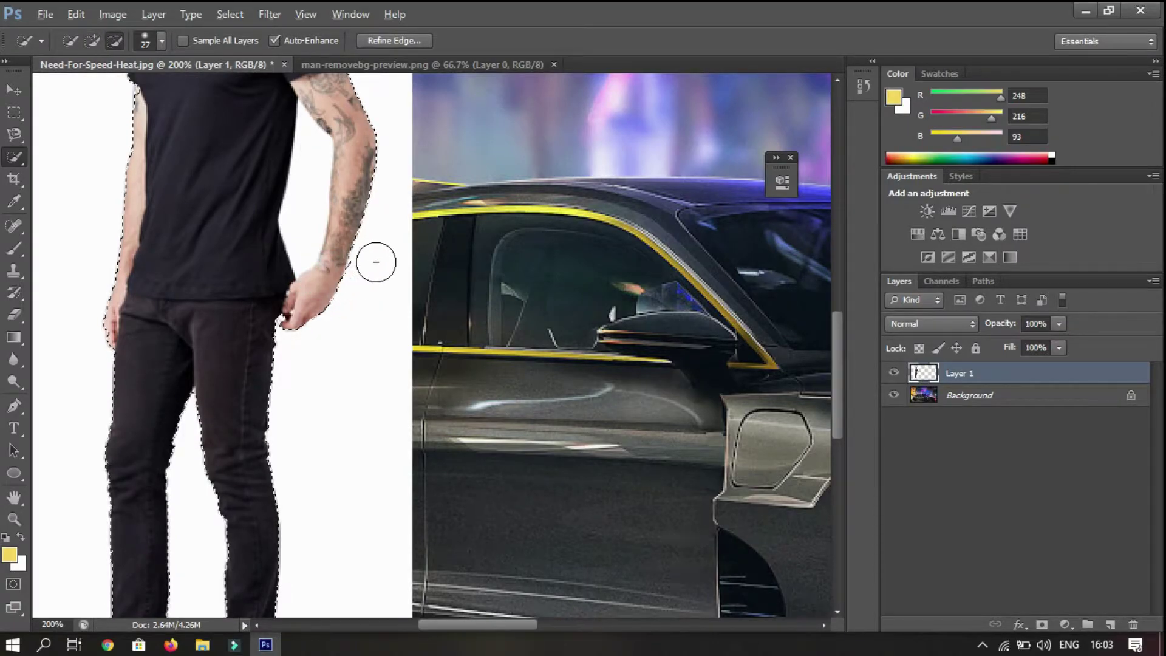
alt+click(373, 259)
scroll(303, 352, down, 3)
scroll(286, 377, down, 2)
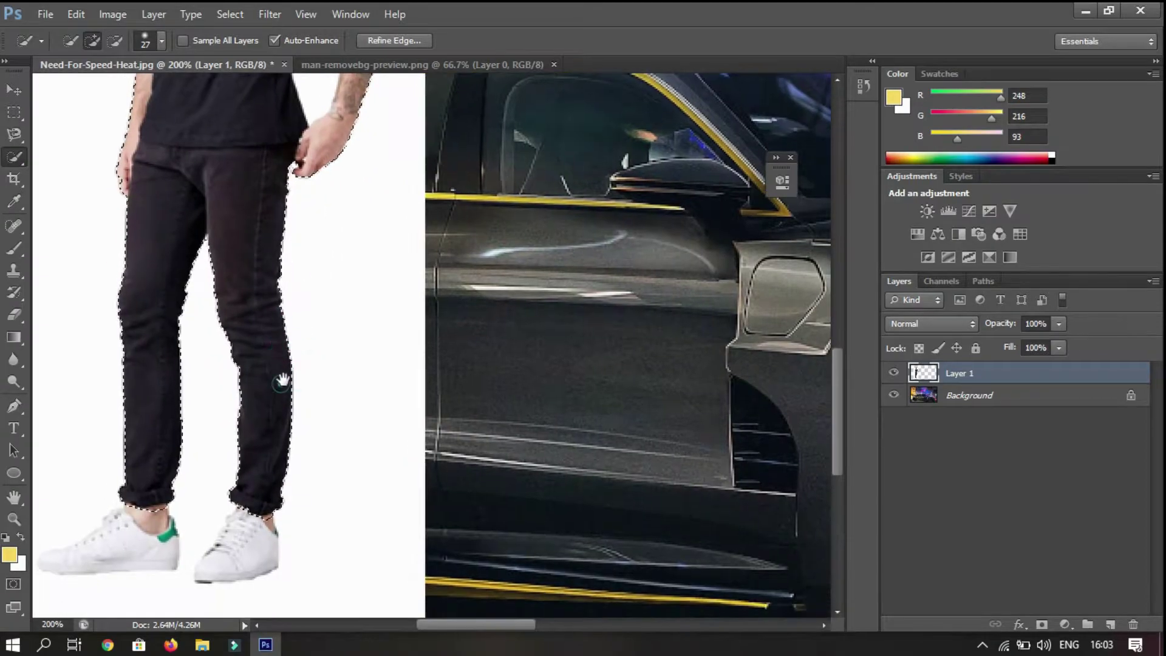
scroll(301, 370, down, 3)
drag(305, 398, 273, 428)
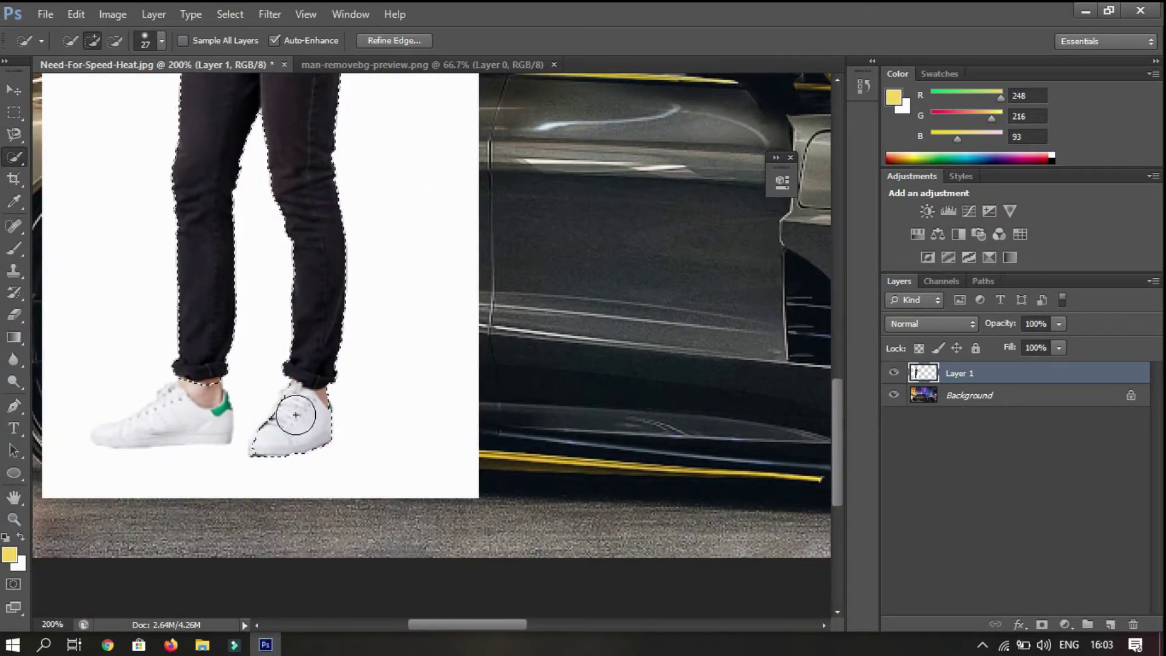
click(307, 408)
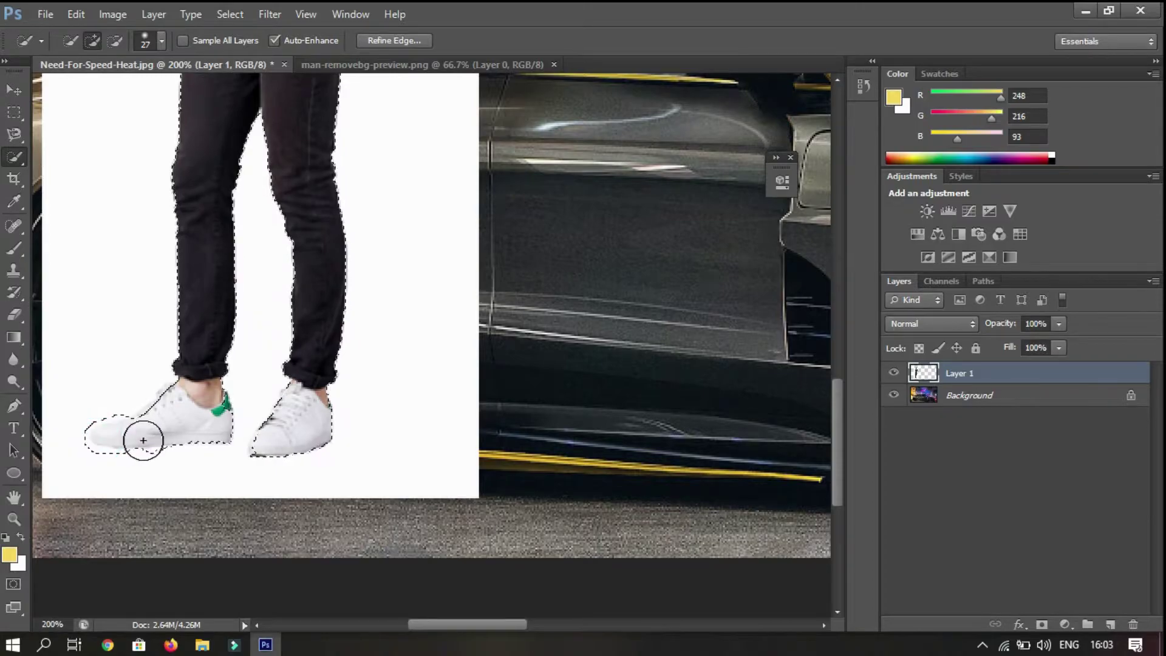
Refine the selection around the left shoe's toe and sole
alt+click(80, 453)
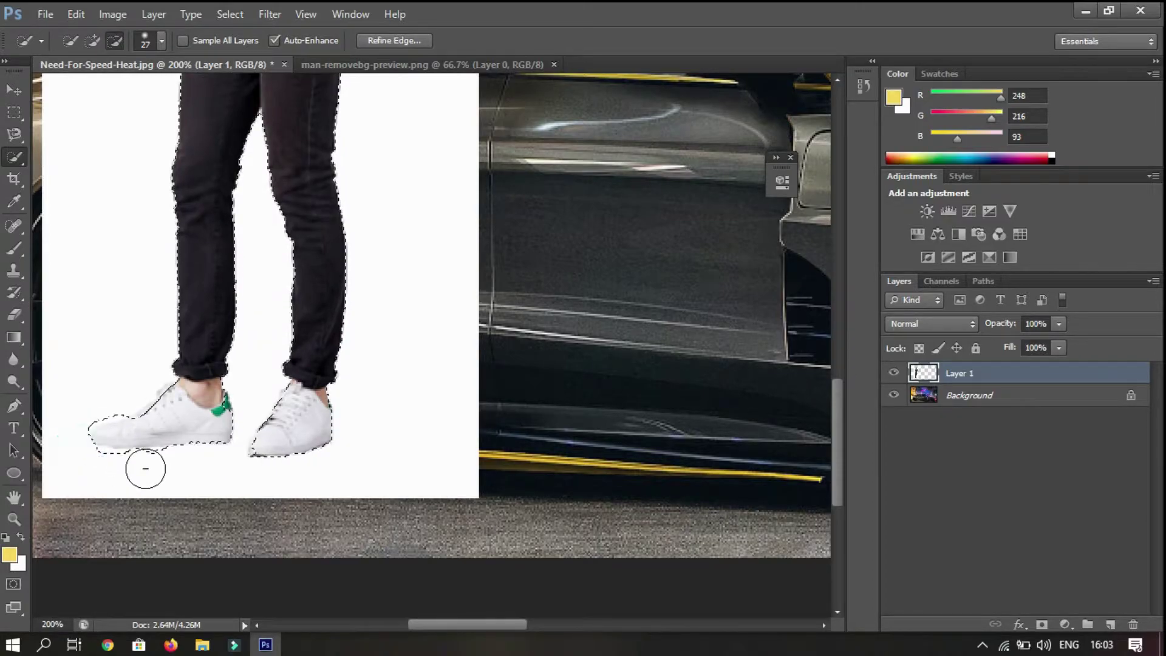
mouse_move(146, 468)
mouse_down()
mouse_move(96, 467)
mouse_move(102, 410)
mouse_up()
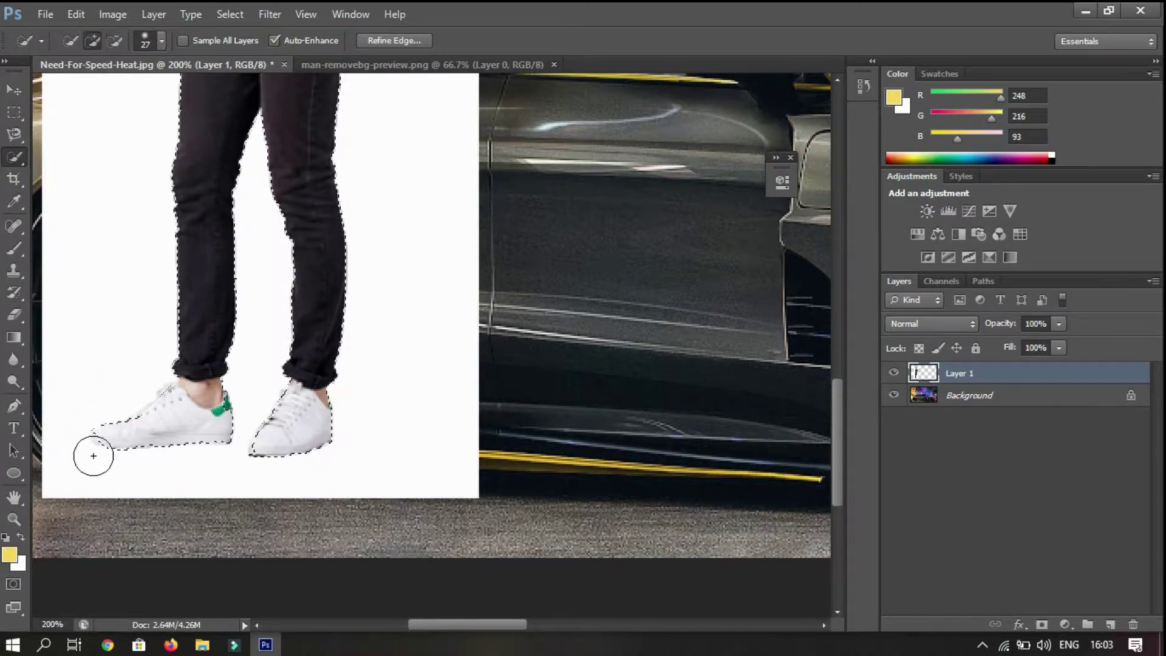
mouse_move(93, 455)
mouse_down()
mouse_move(109, 437)
mouse_move(150, 459)
mouse_up()
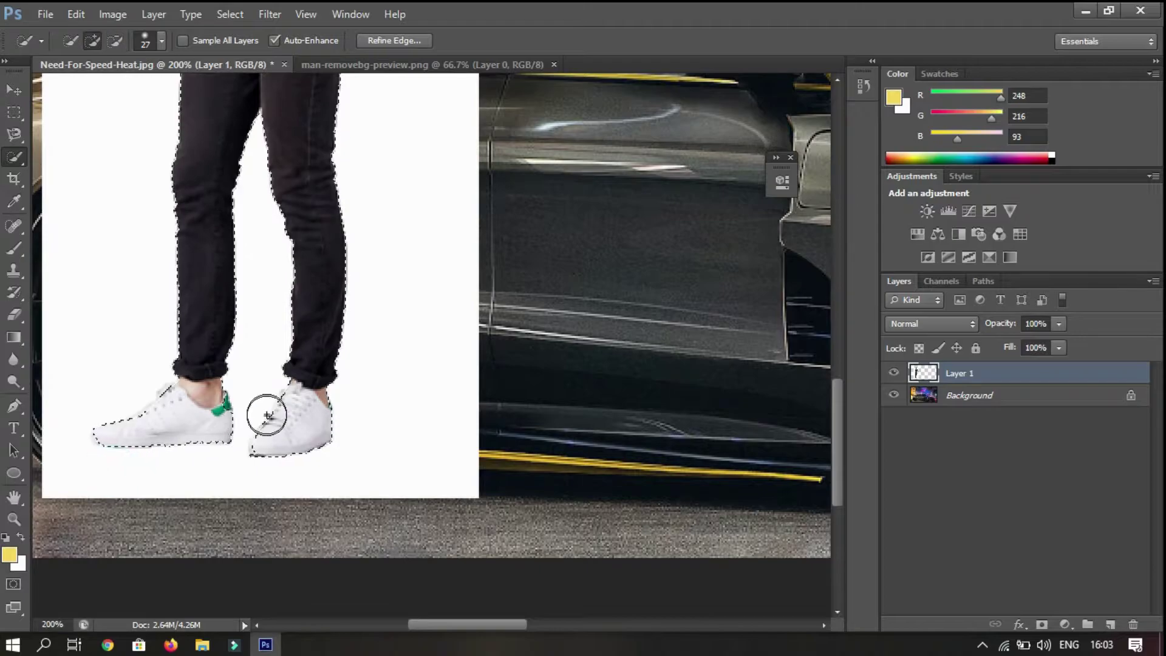
mouse_move(255, 299)
mouse_down()
mouse_move(239, 306)
mouse_move(236, 400)
mouse_up()
scroll(235, 311, up, 2)
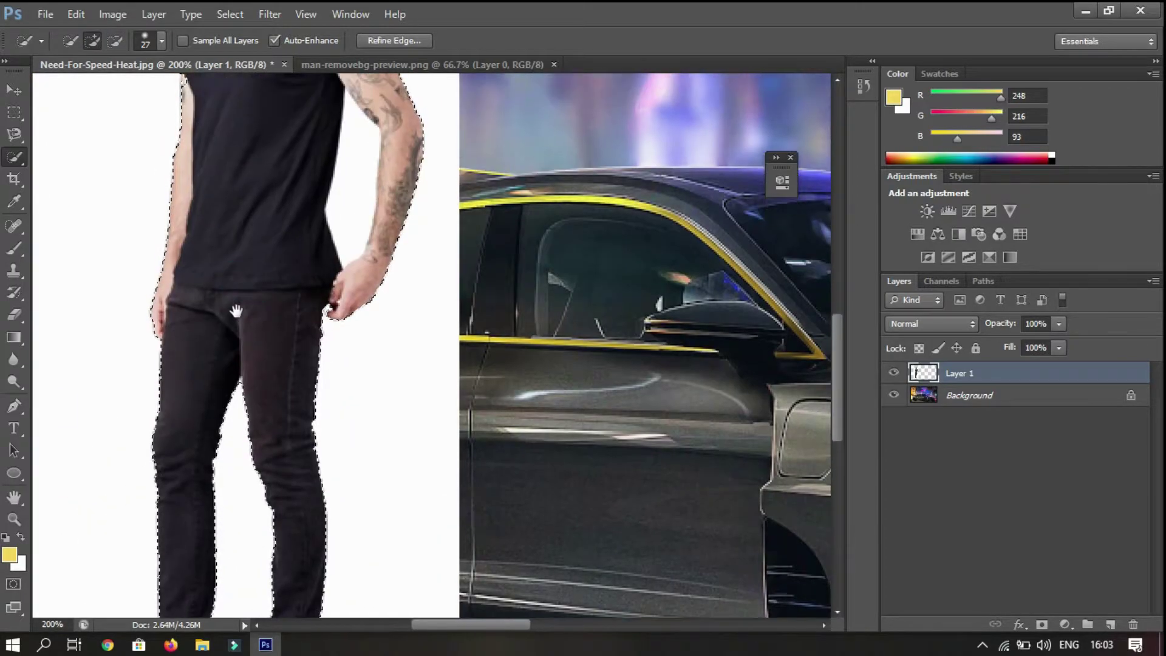
scroll(234, 310, up, 3)
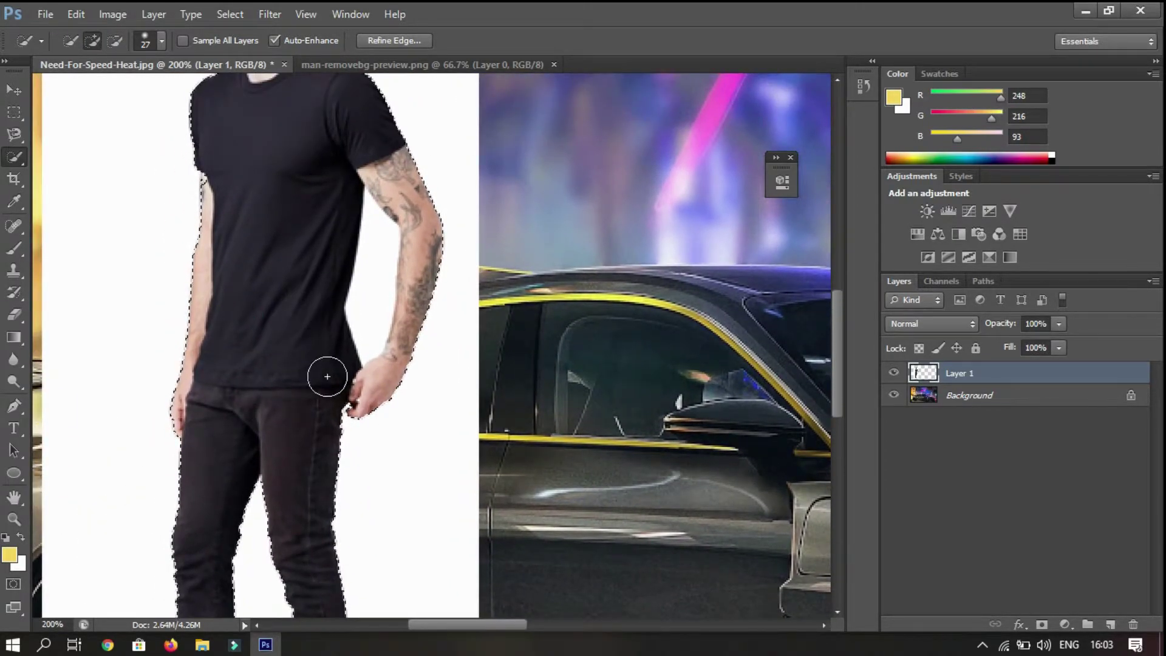
Touch up the selection along the man's side and near the collar
click(379, 236)
click(380, 242)
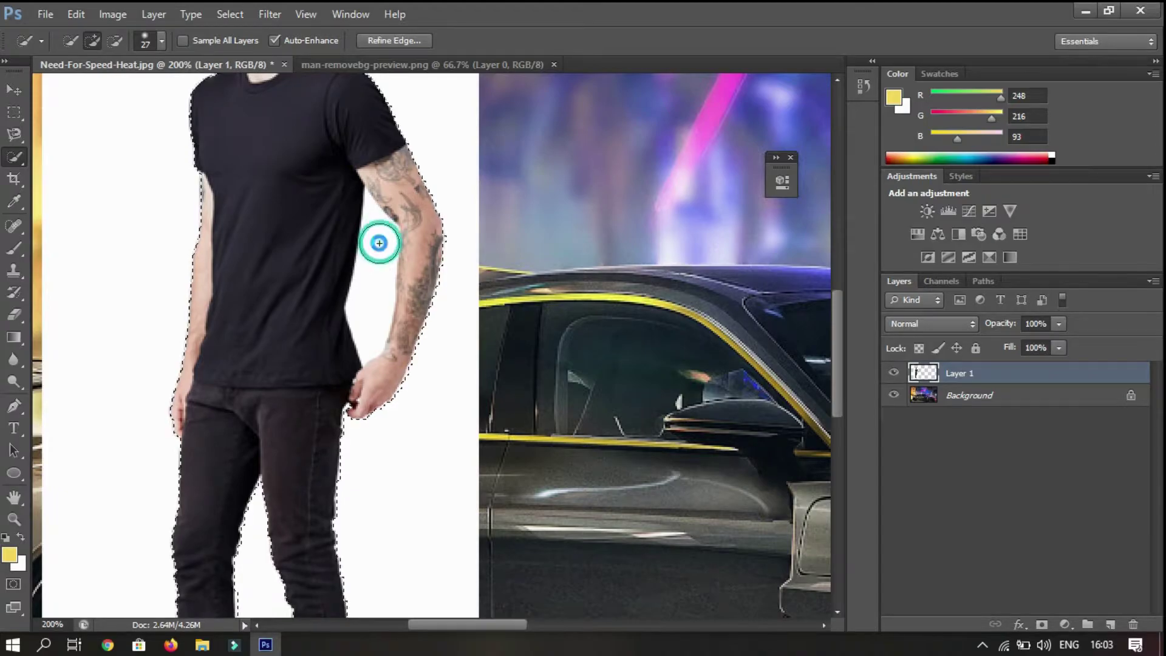
click(362, 340)
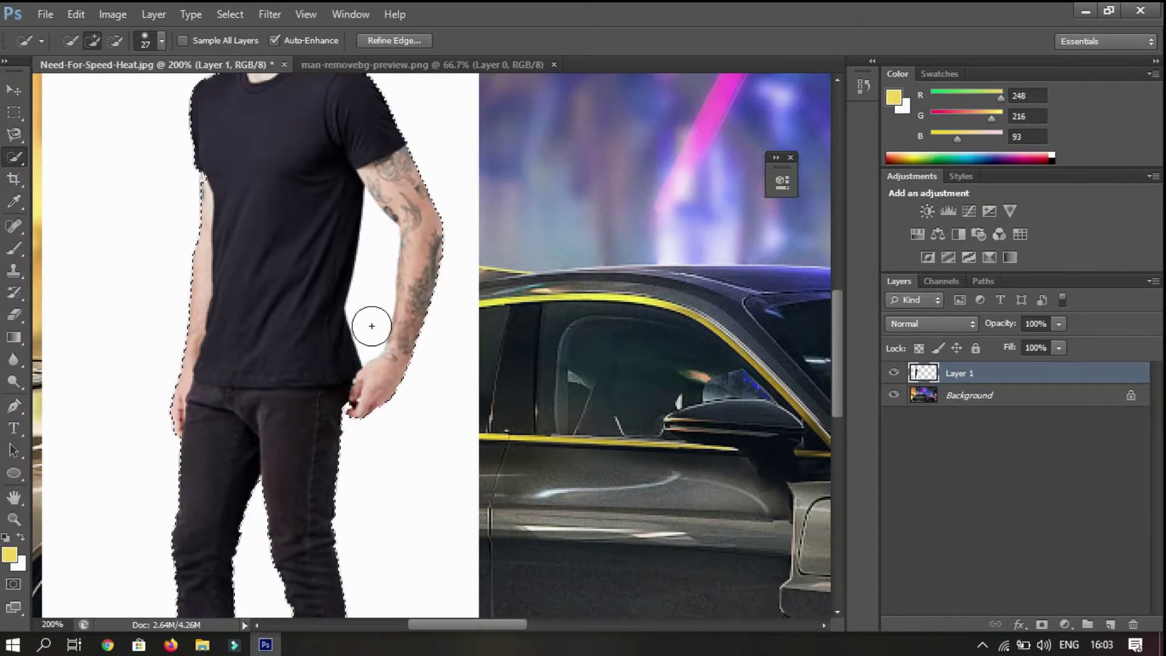
drag(369, 267, 365, 419)
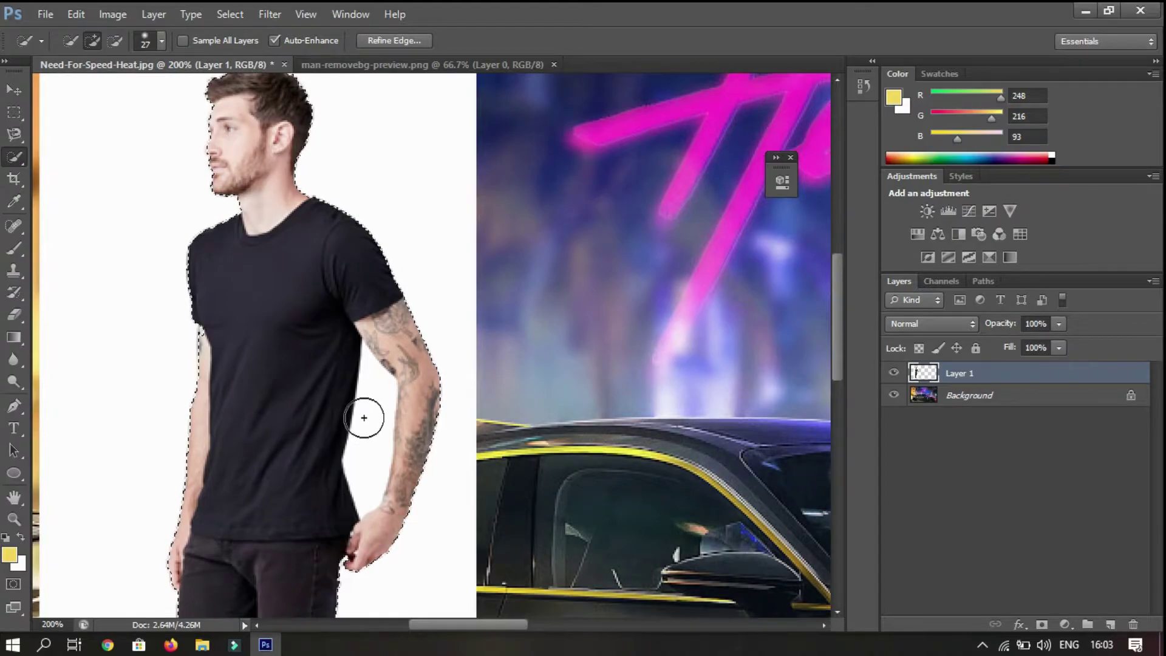
click(205, 328)
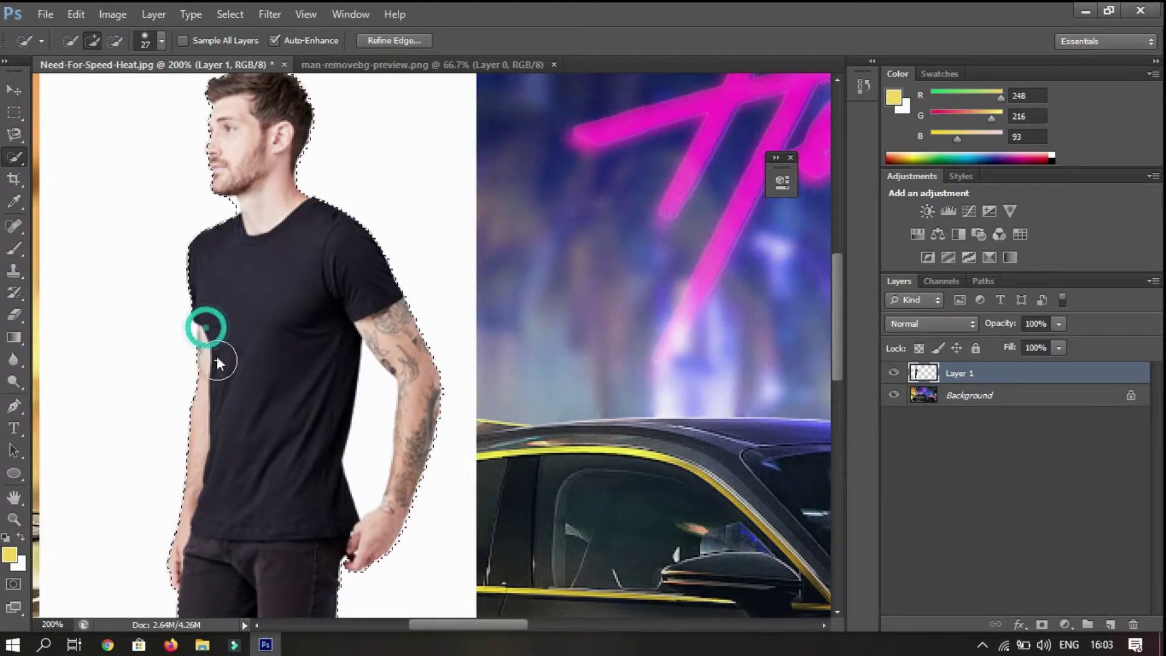
alt+click(176, 335)
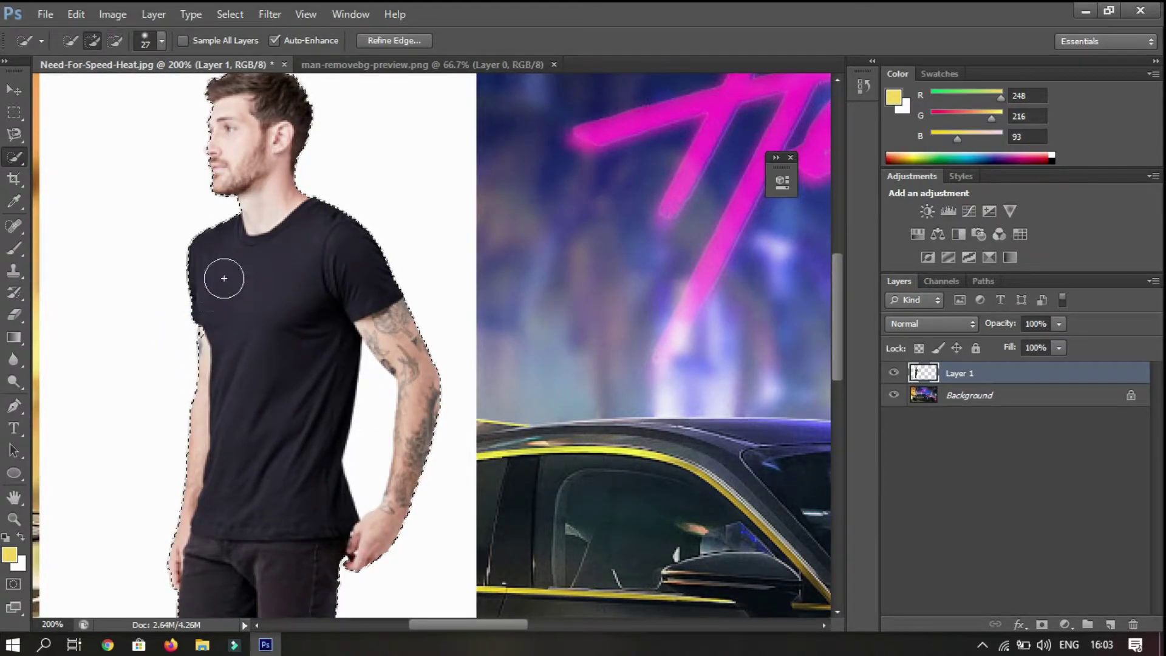
Remove the white gap between the man's hand and jeans from the selection
scroll(273, 268, up, 2)
scroll(286, 364, down, 5)
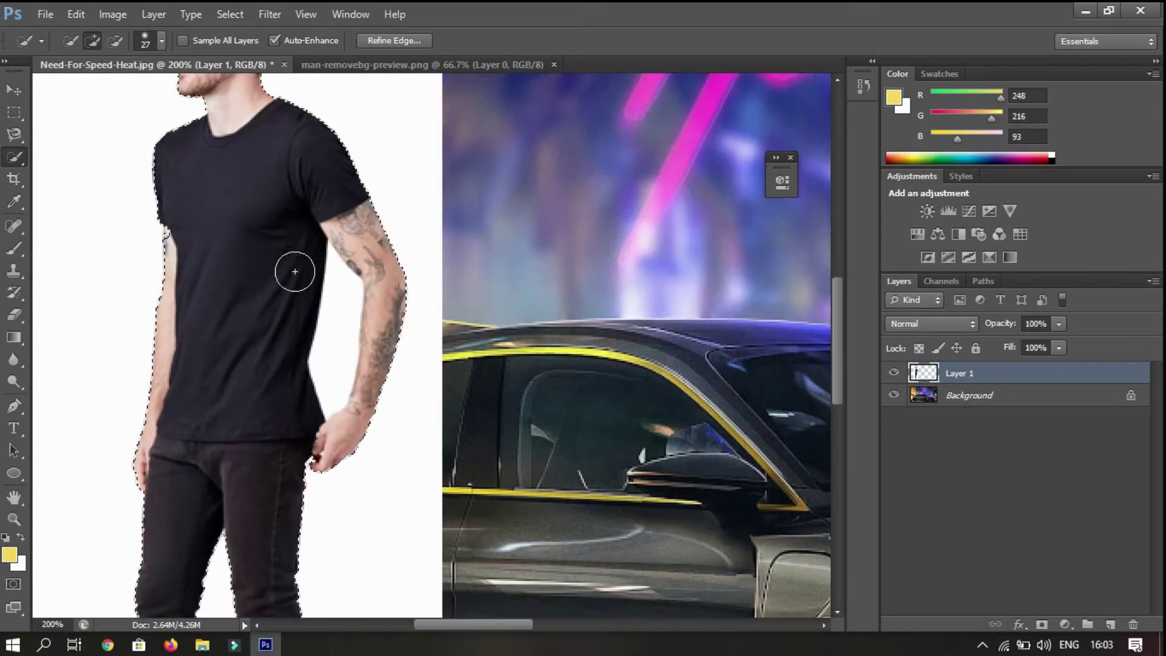
alt+click(313, 473)
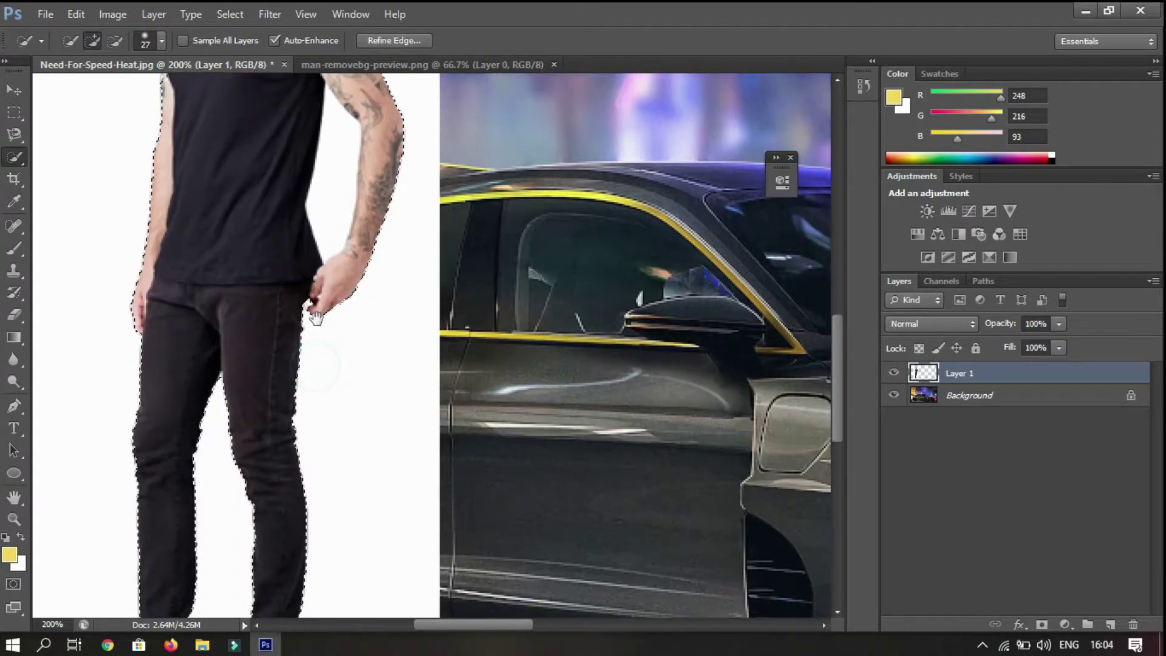
mouse_move(401, 363)
mouse_down()
mouse_move(296, 358)
mouse_move(308, 589)
mouse_up()
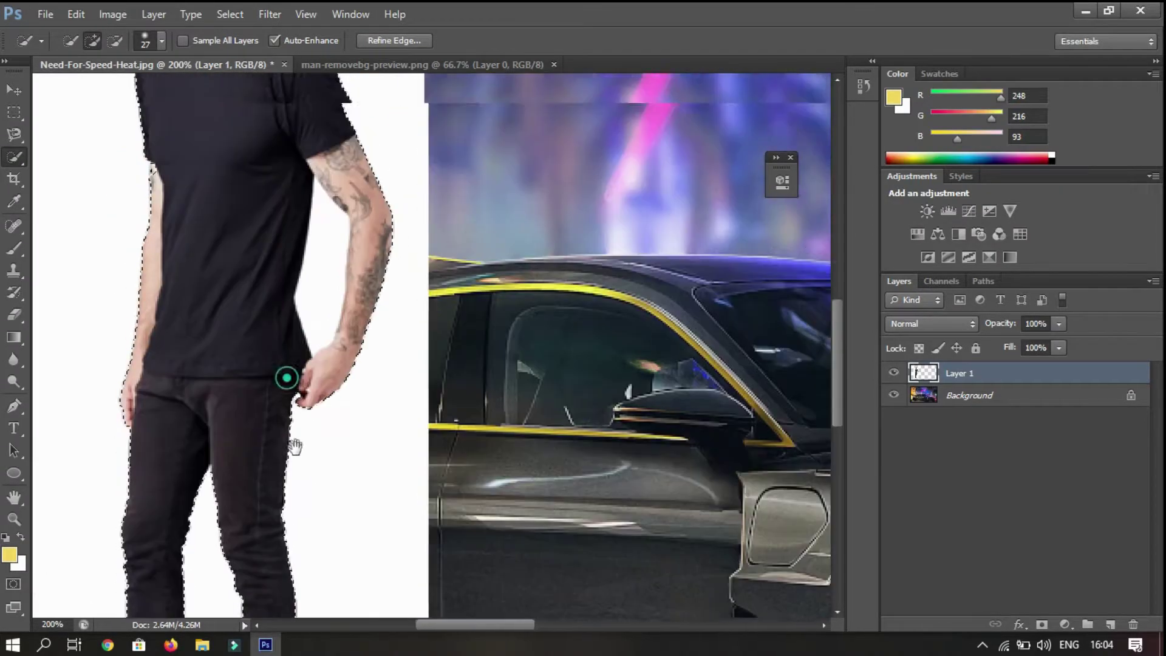
drag(252, 332, 252, 430)
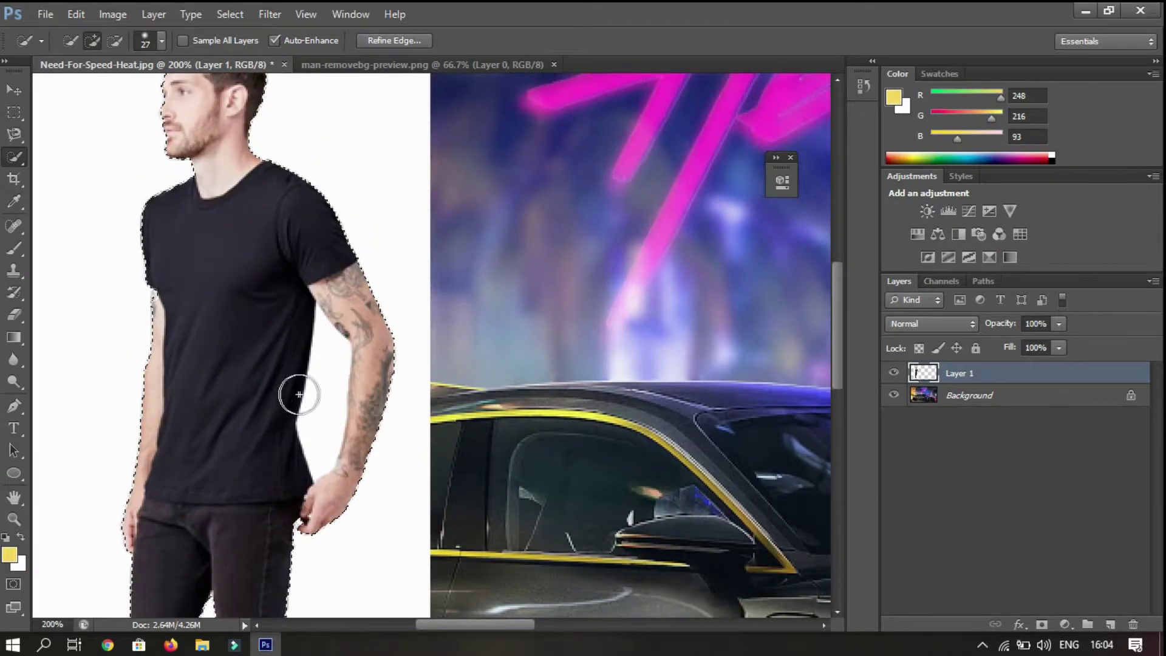
Subtract the white gap between the tattooed arm and torso, trimming the inner forearm
click(328, 383)
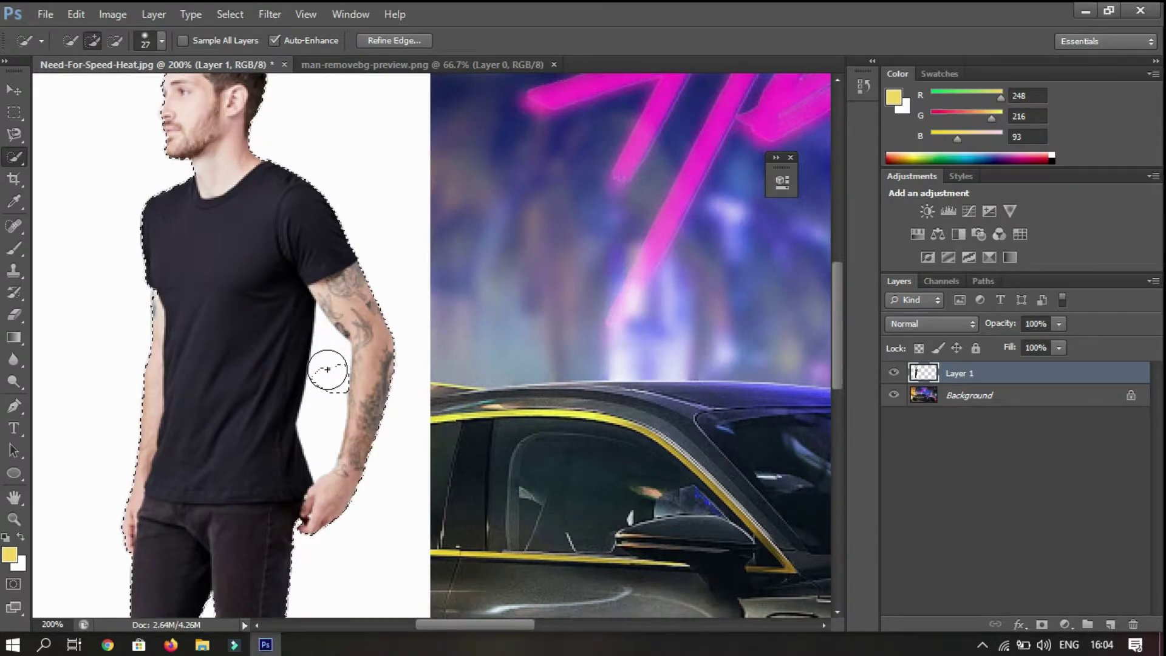
key(alt)
mouse_move(330, 356)
mouse_down()
mouse_move(313, 428)
mouse_move(364, 378)
mouse_move(354, 394)
mouse_up()
key(alt)
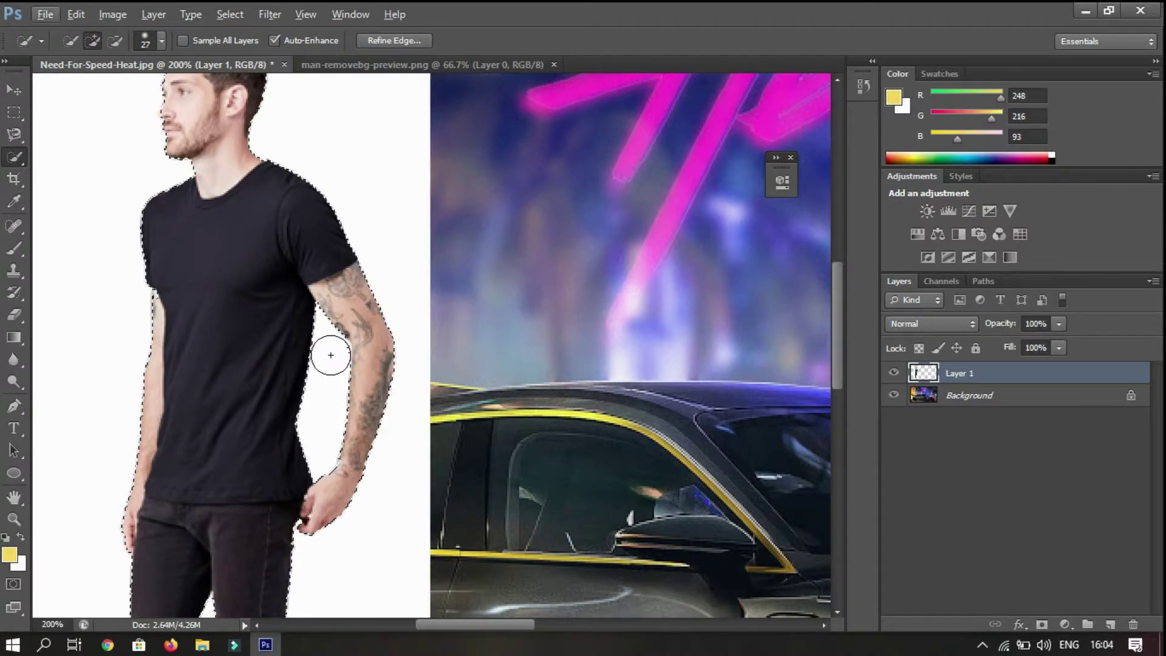
key(alt)
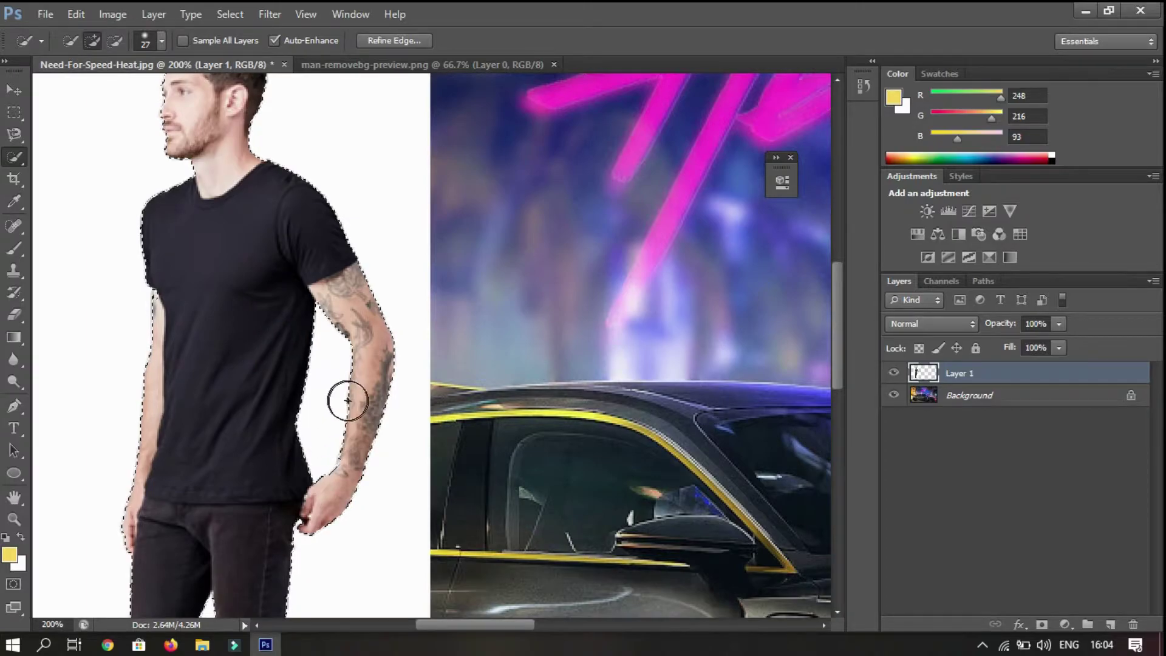
mouse_move(289, 338)
mouse_down()
mouse_move(348, 462)
mouse_move(329, 502)
mouse_move(338, 464)
mouse_move(312, 447)
mouse_up()
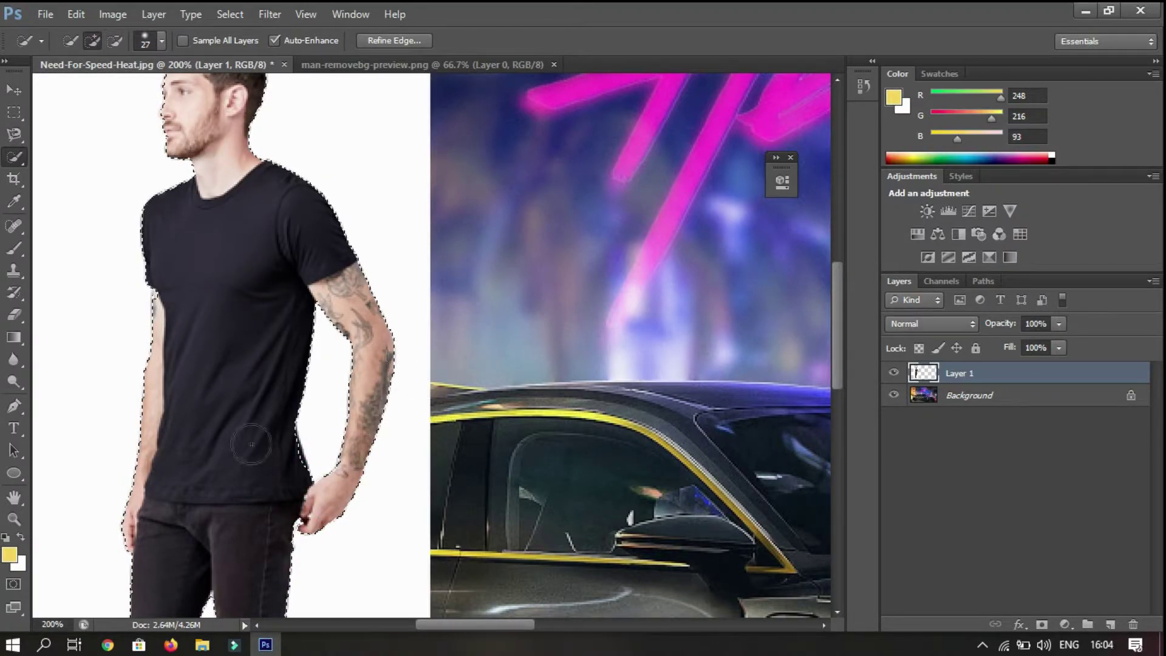
click(273, 464)
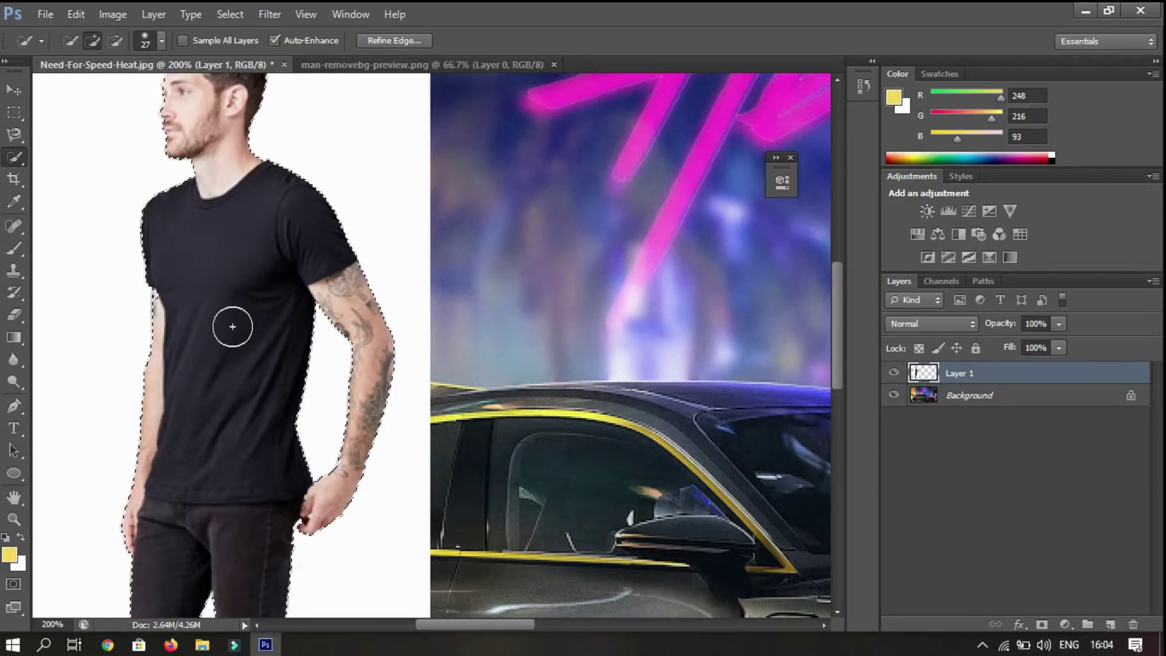
mouse_move(233, 326)
mouse_down()
mouse_move(228, 243)
mouse_move(242, 368)
mouse_up()
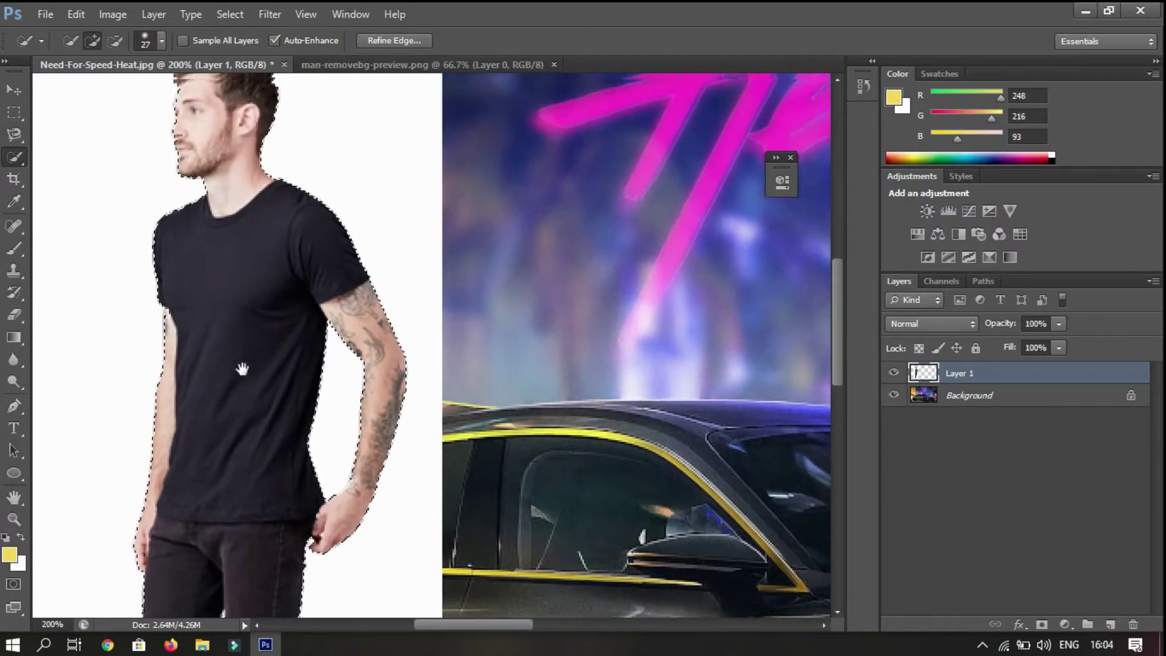
In Refine Edge, preview the cut-out On Black and raise Radius to 1.5 px
click(385, 41)
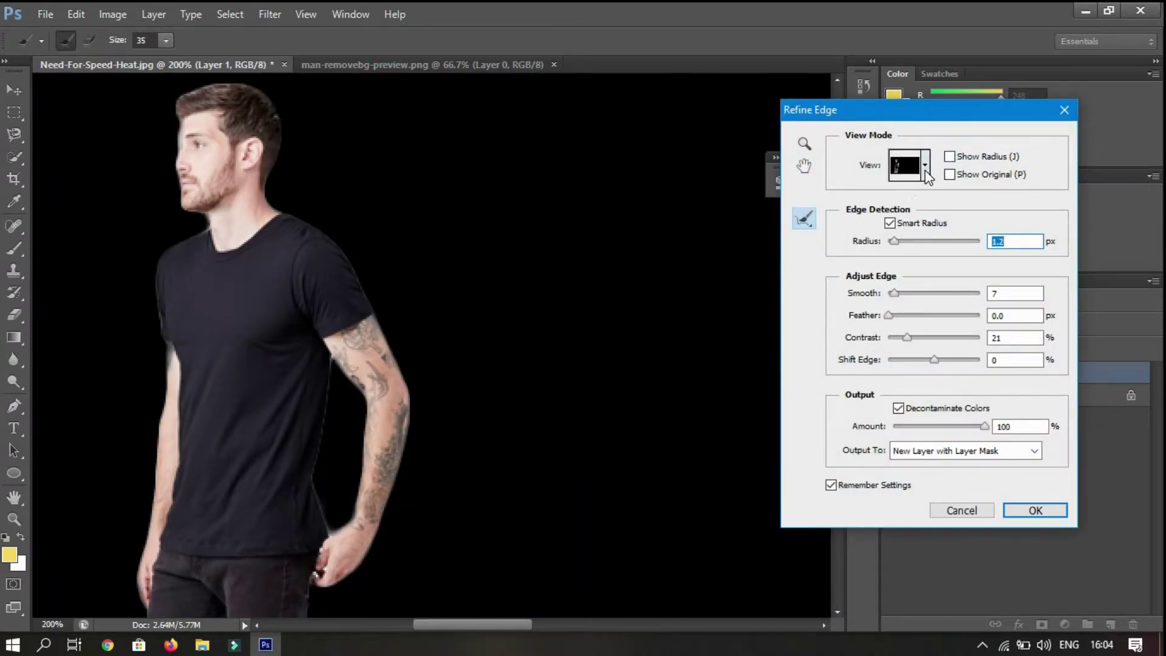
click(924, 170)
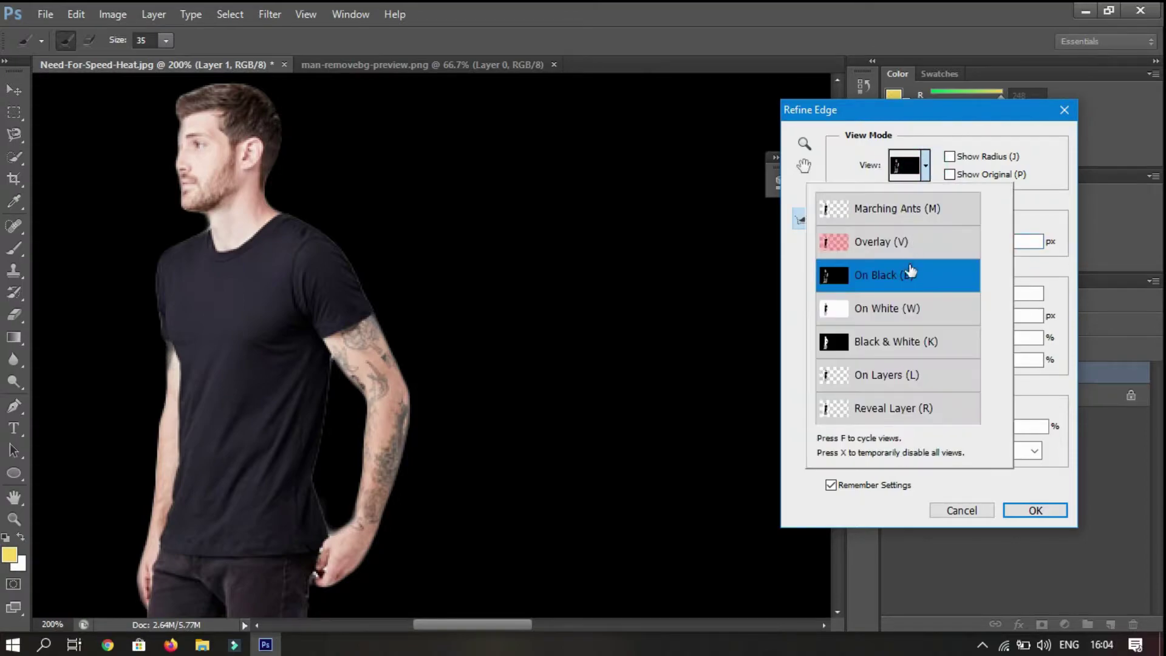
click(881, 279)
click(904, 500)
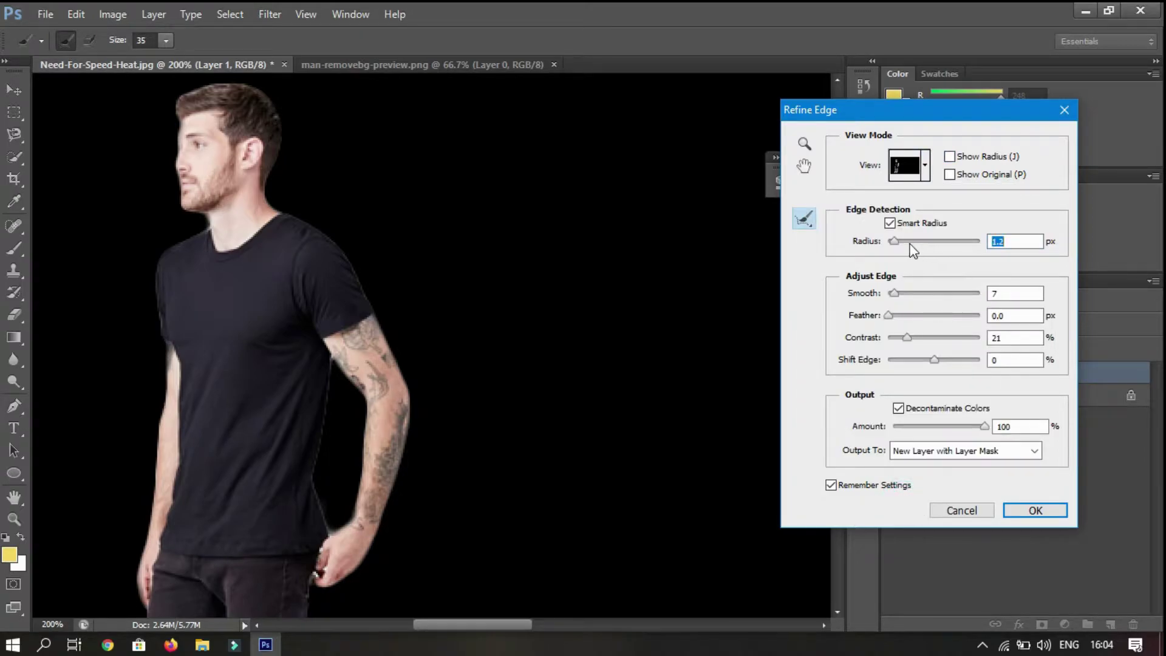
click(894, 240)
key(Up)
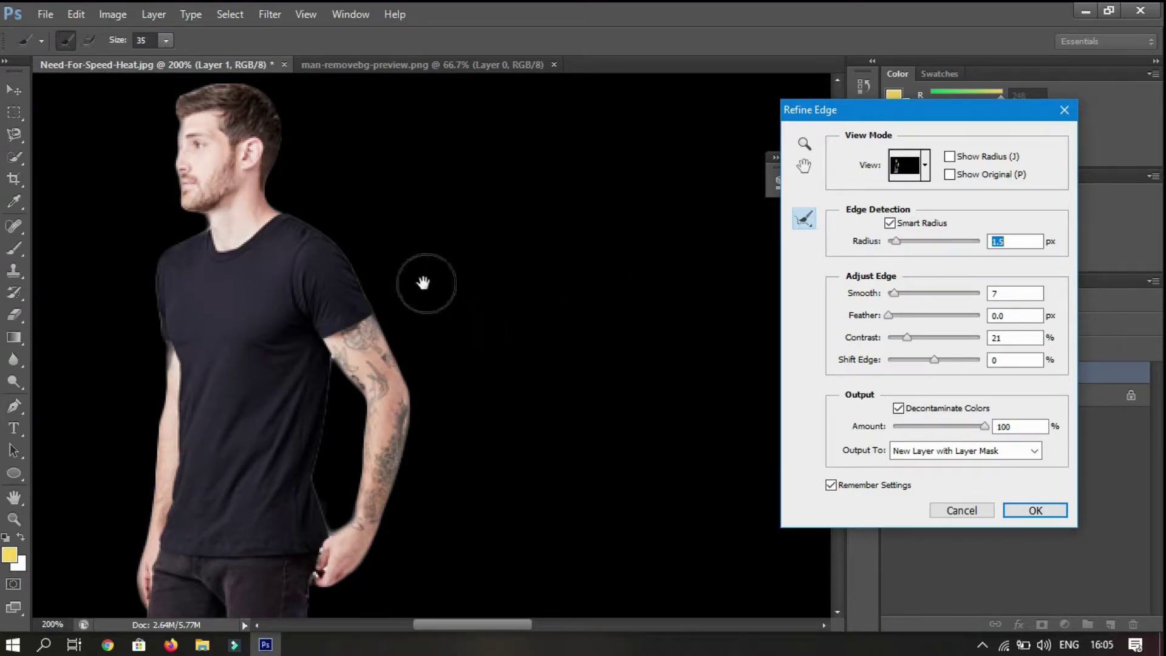
Refine the edges between the legs and erase the fuzzy fringe at the left heel
drag(390, 252, 423, 235)
drag(490, 359, 450, 229)
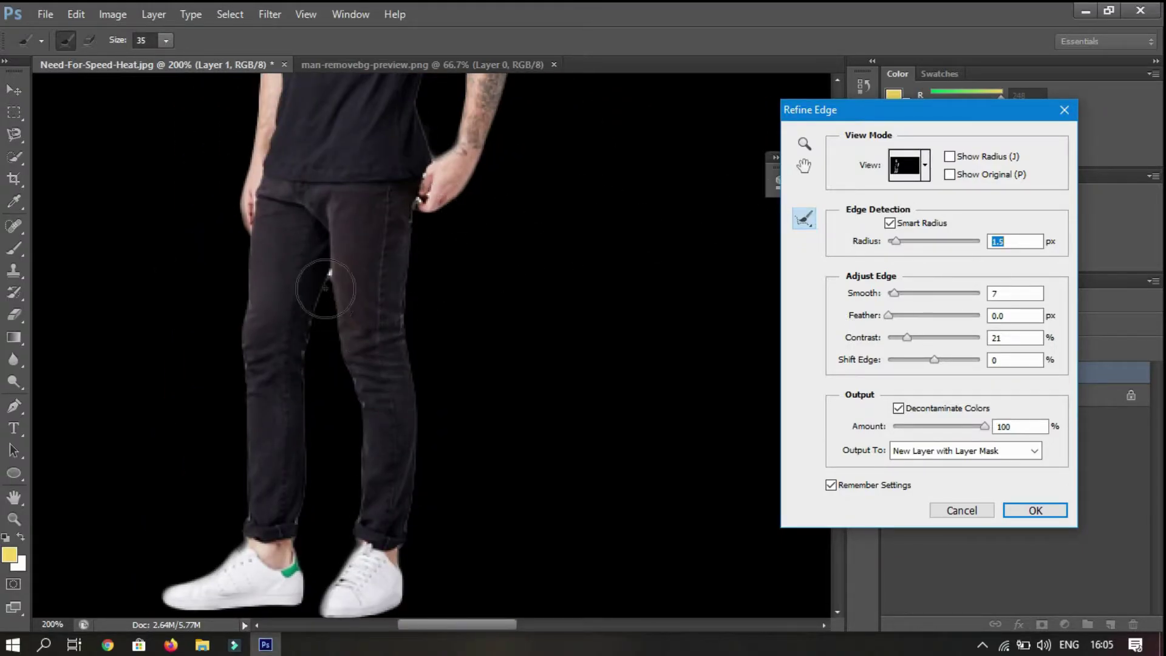
mouse_move(323, 274)
mouse_down()
mouse_move(322, 382)
mouse_move(340, 479)
mouse_move(309, 511)
mouse_up()
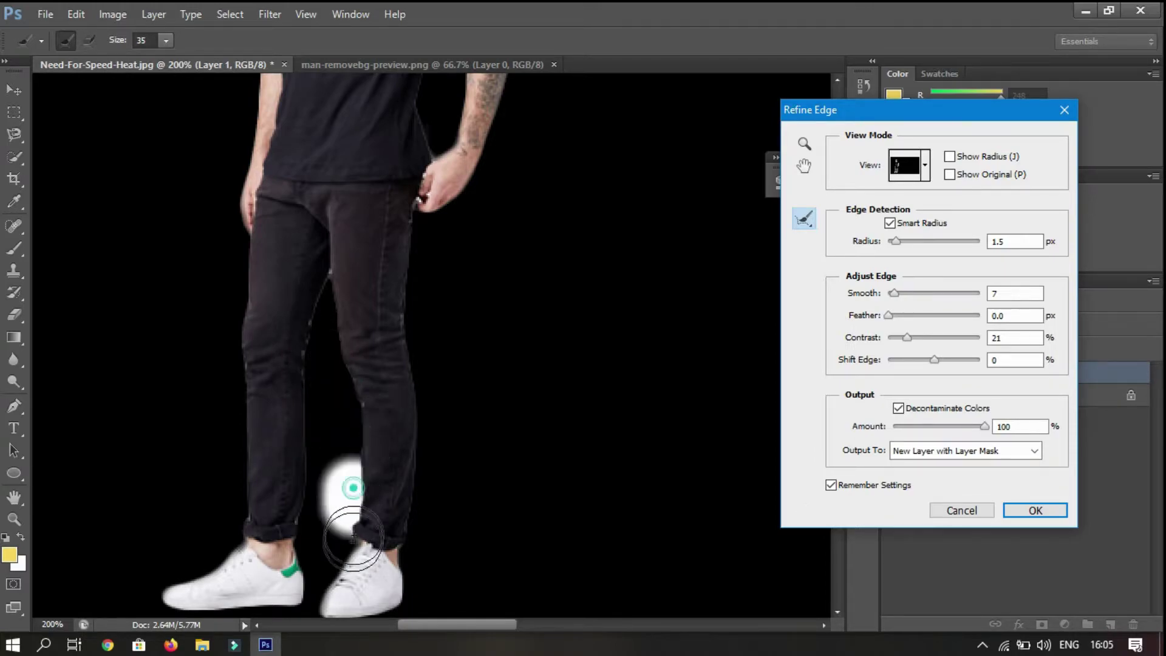
drag(247, 489, 234, 528)
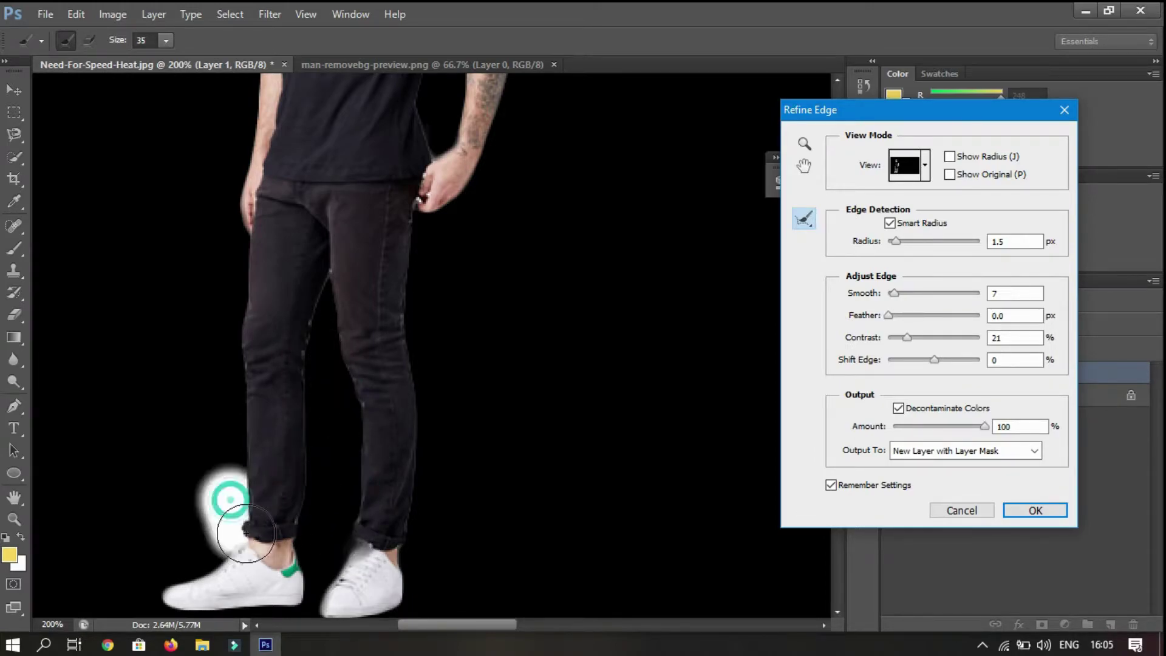
click(89, 40)
drag(230, 554, 270, 566)
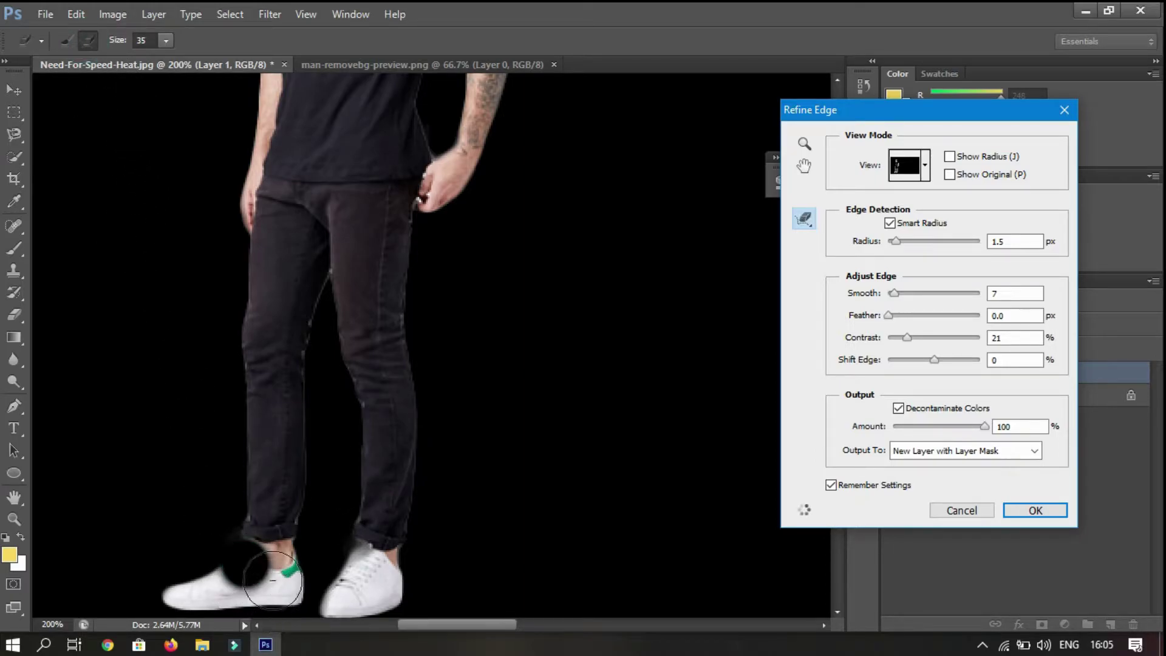
scroll(338, 188, up, 3)
scroll(338, 270, up, 2)
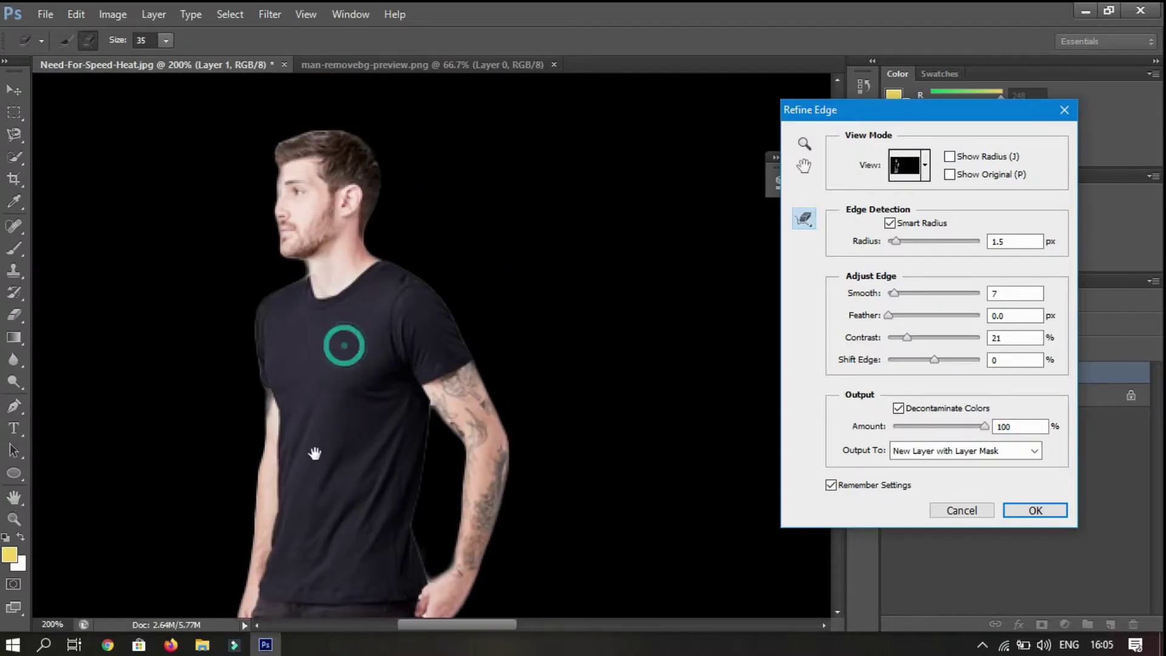
Erase the remaining refinement fringe around the right shoe
click(65, 40)
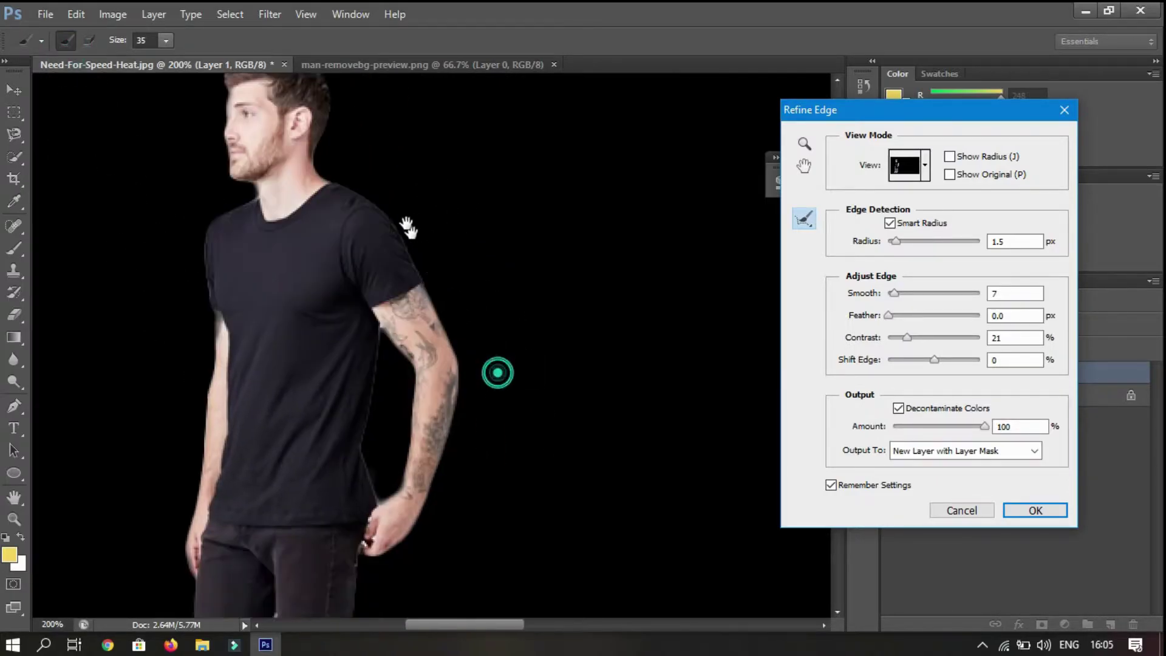
scroll(405, 365, down, 3)
scroll(405, 441, down, 1)
scroll(340, 486, down, 2)
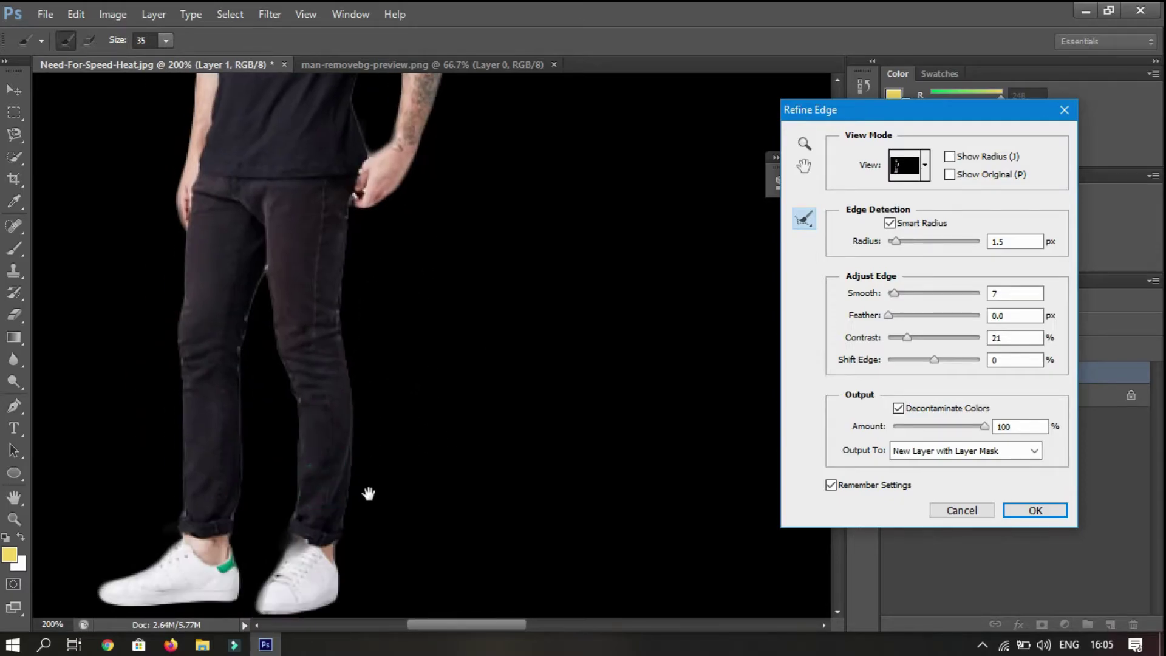
scroll(368, 438, down, 1)
click(89, 40)
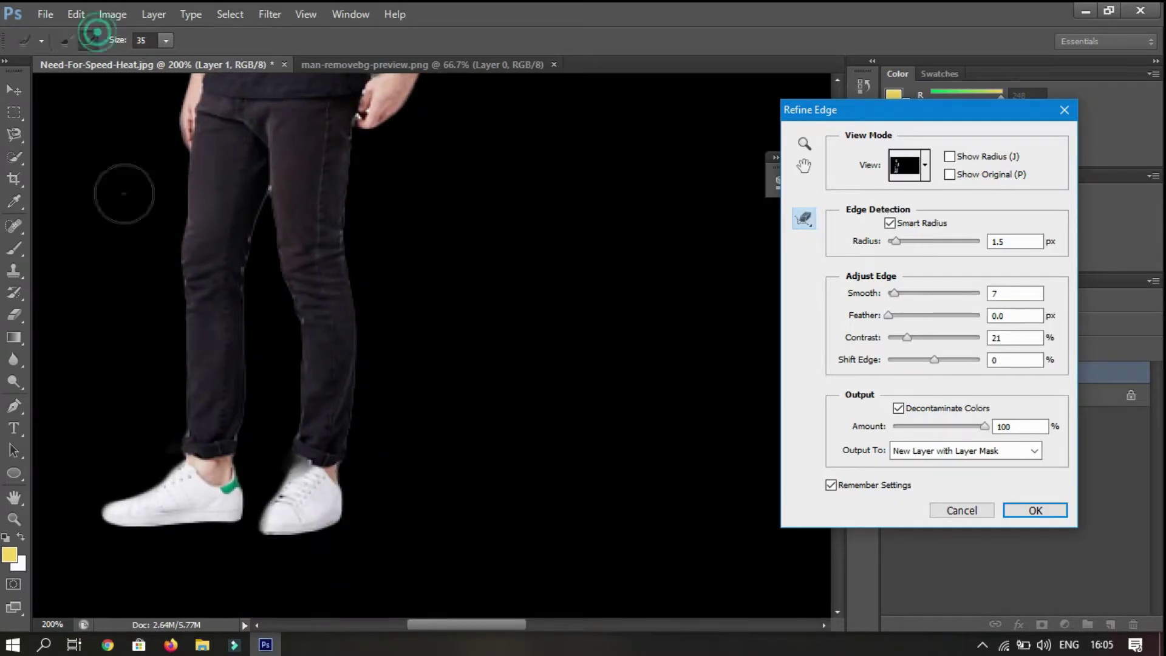
click(312, 476)
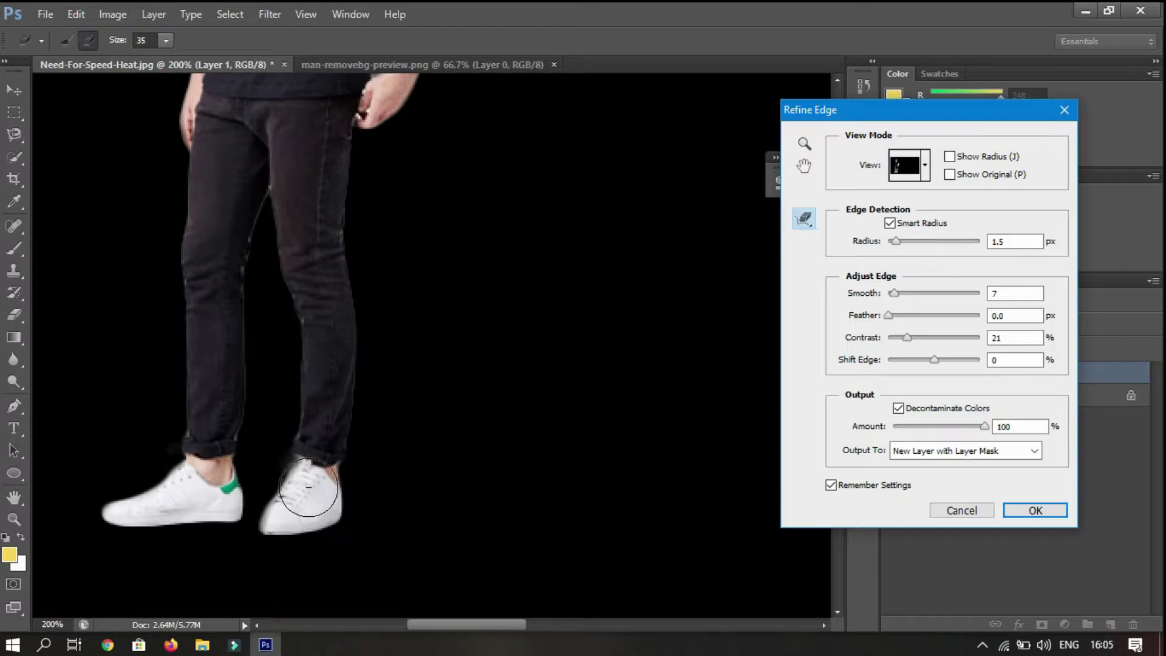
click(307, 481)
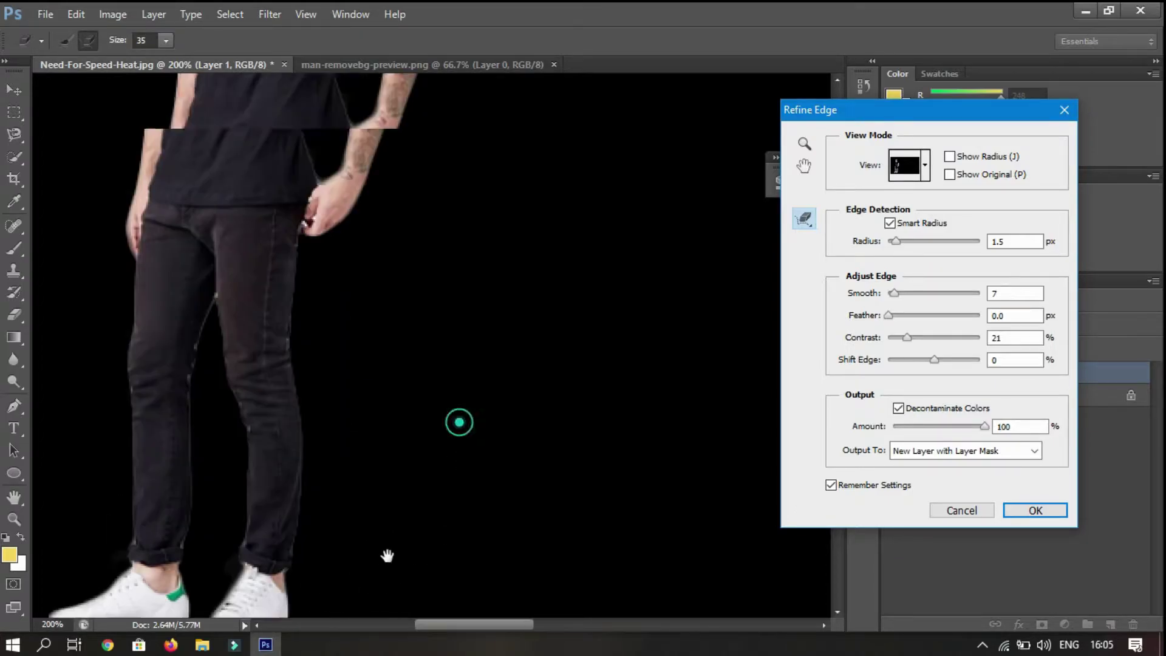
scroll(449, 449, up, 3)
drag(449, 450, 437, 405)
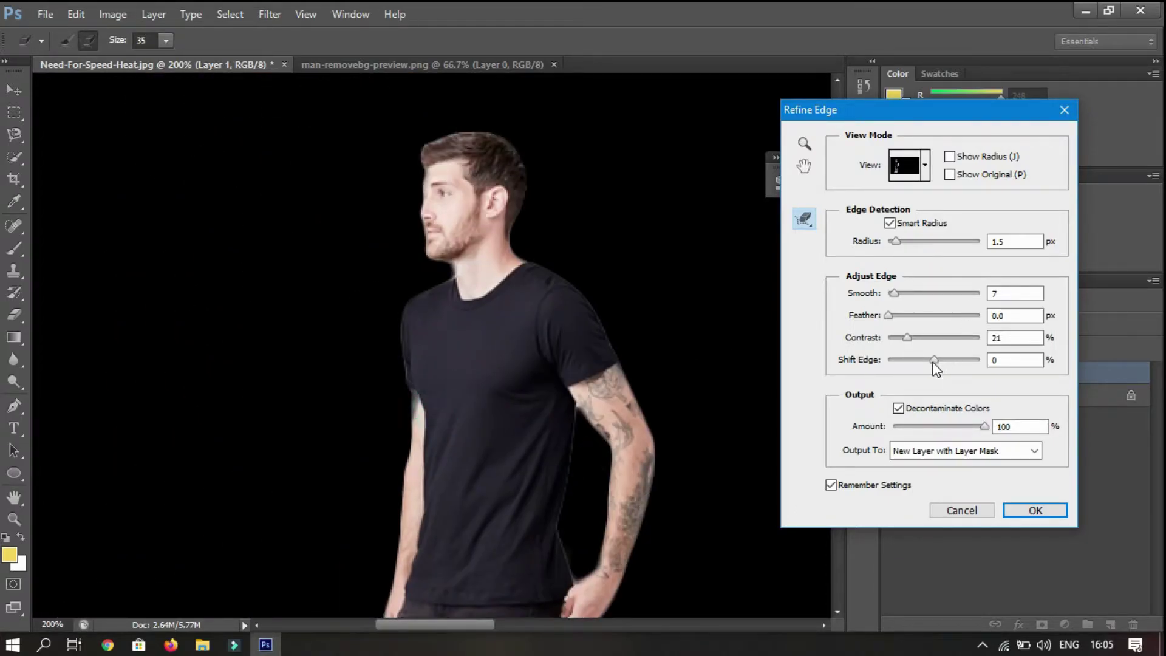
Set Shift Edge to -1, Decontaminate Colors 100%, output New Layer with Layer Mask, and raise Contrast
mouse_move(934, 360)
mouse_down()
mouse_move(959, 360)
mouse_move(915, 360)
mouse_move(941, 360)
mouse_up()
mouse_move(602, 374)
mouse_down()
mouse_move(531, 242)
mouse_move(541, 151)
mouse_up()
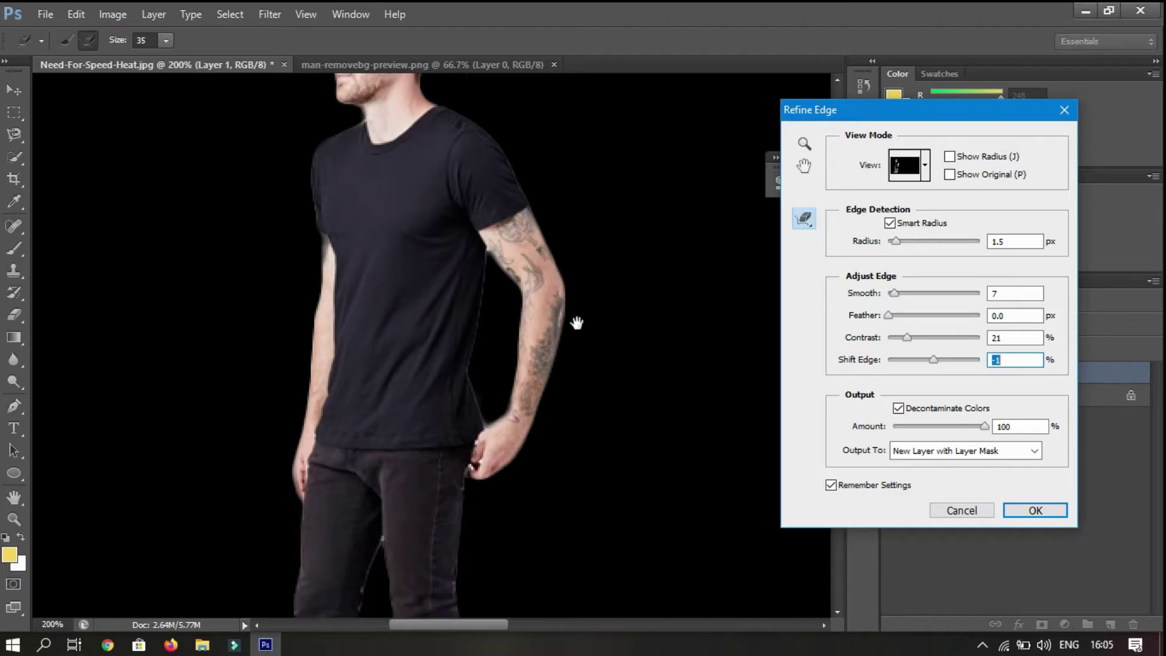
drag(579, 325, 636, 458)
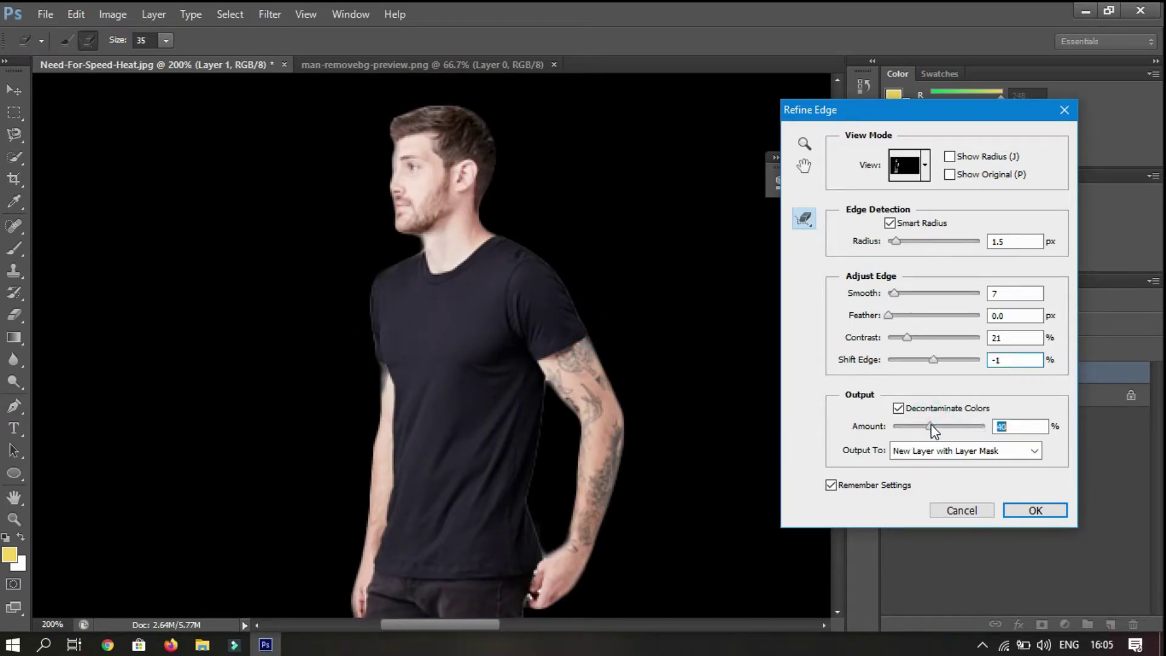
drag(931, 423, 985, 427)
click(945, 452)
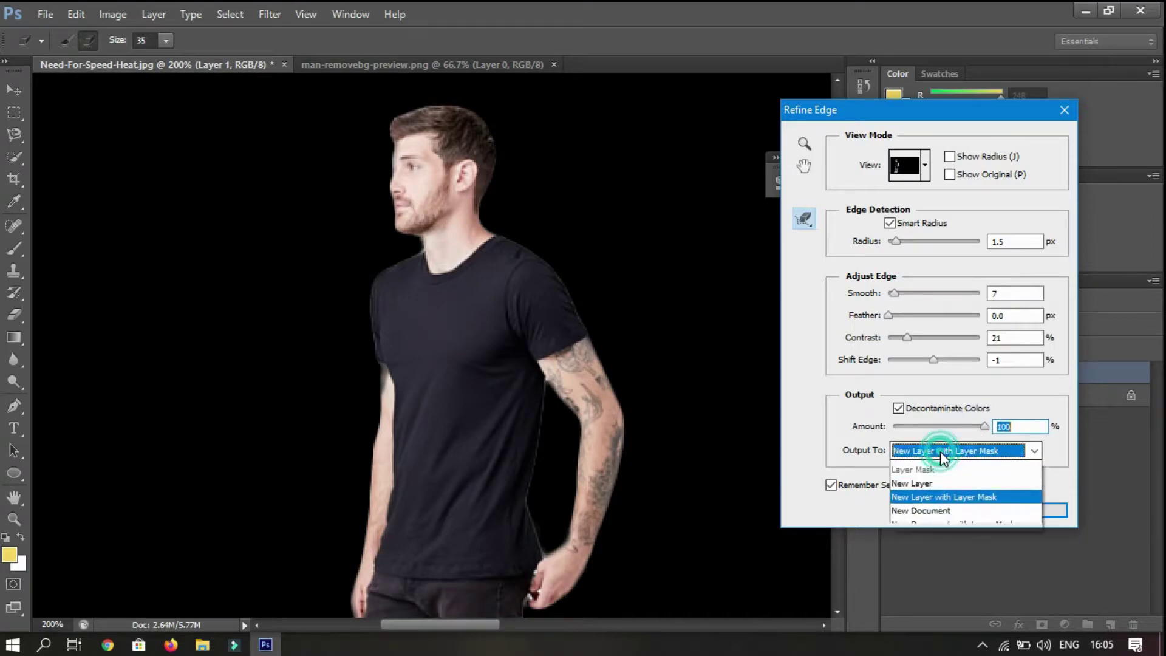
click(932, 512)
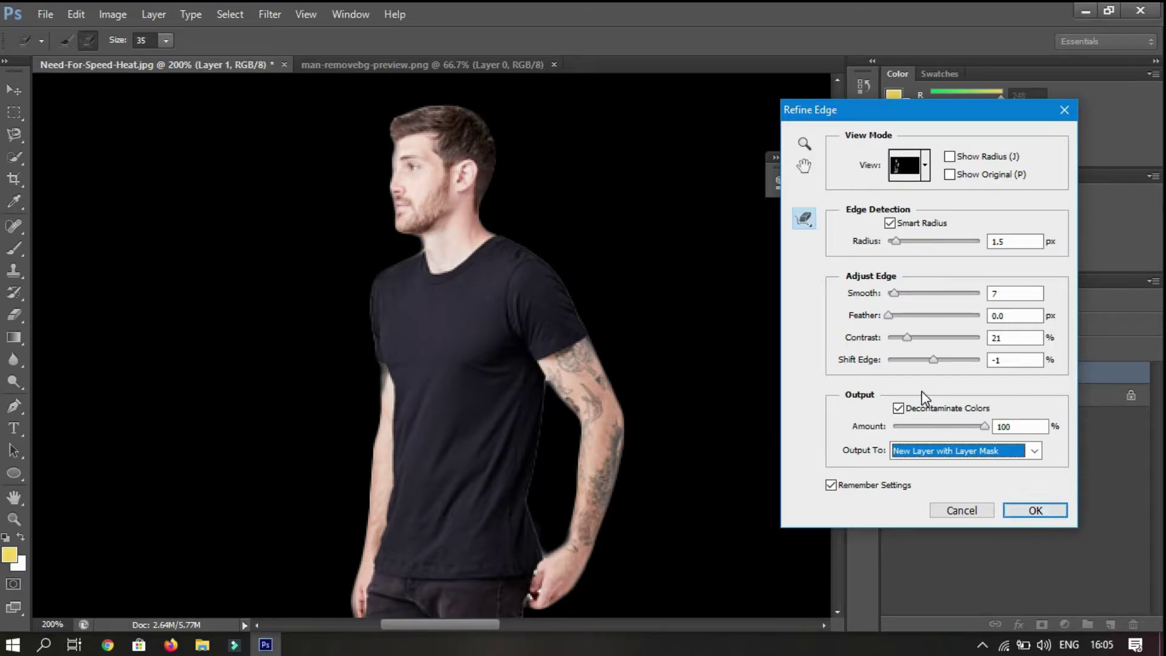
mouse_move(907, 338)
mouse_down()
mouse_move(919, 338)
mouse_move(908, 338)
mouse_up()
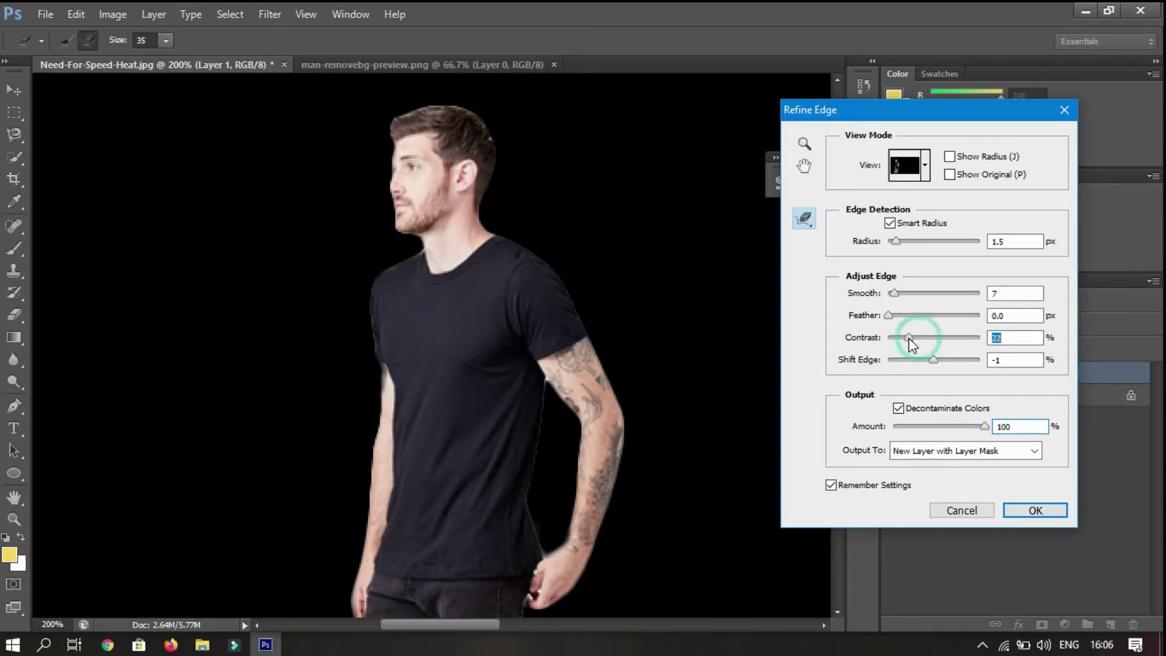
Apply Refine Edge to create the masked Layer 1 copy and zoom to 100%
click(1032, 510)
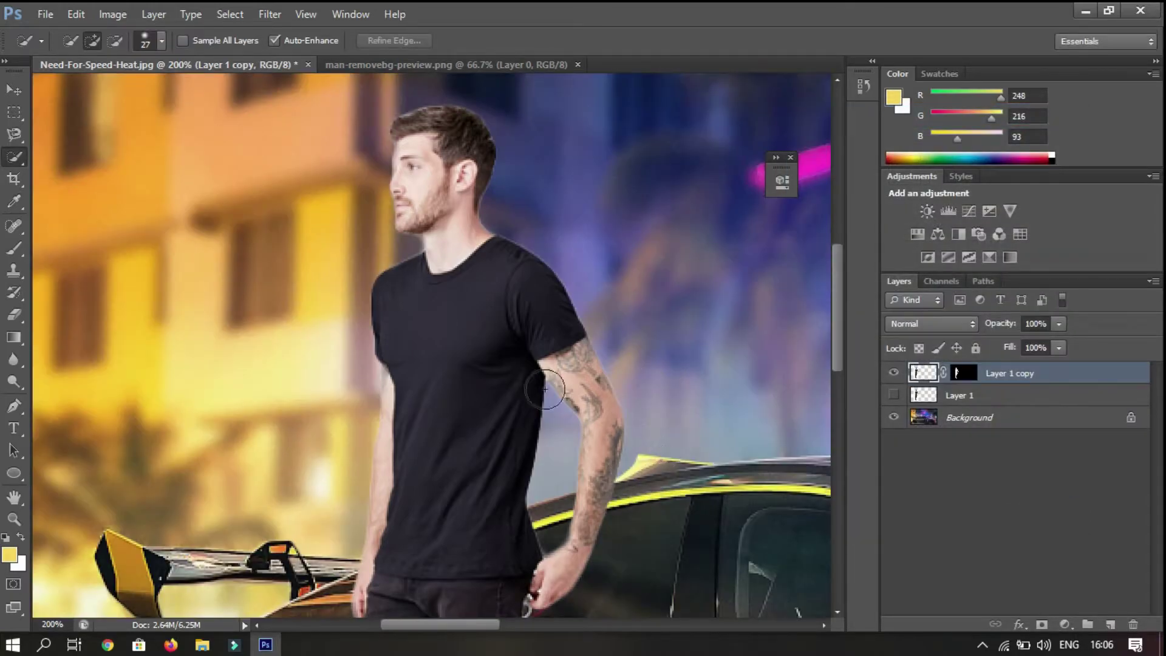
key(ctrl+minus)
key(ctrl+minus)
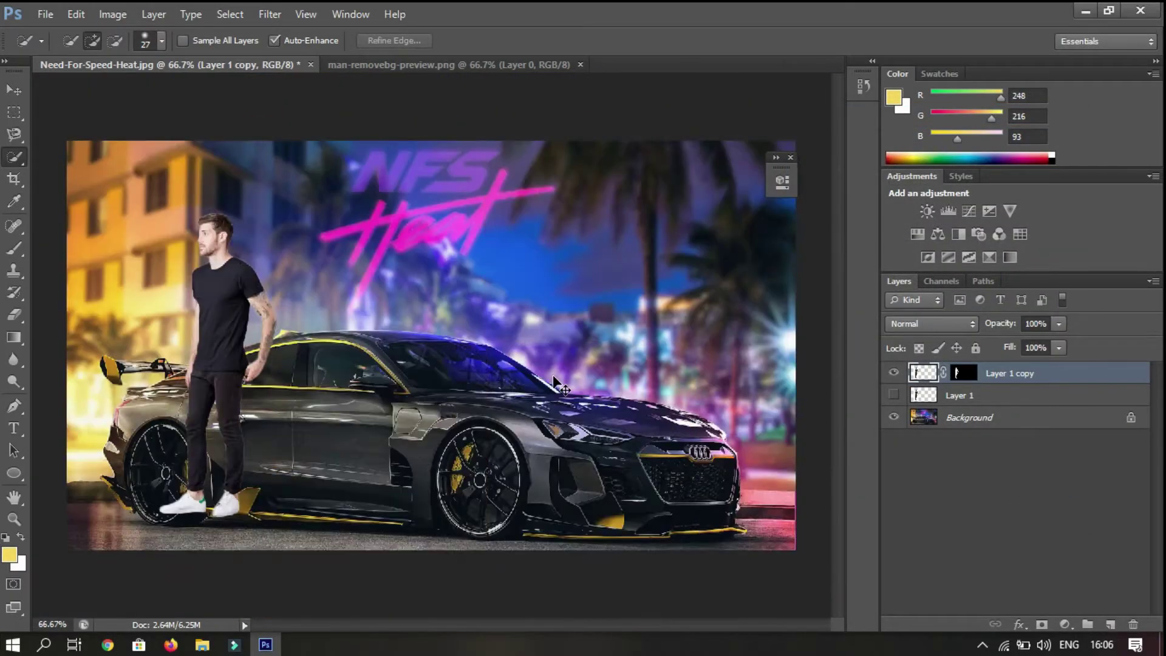
key(ctrl+plus)
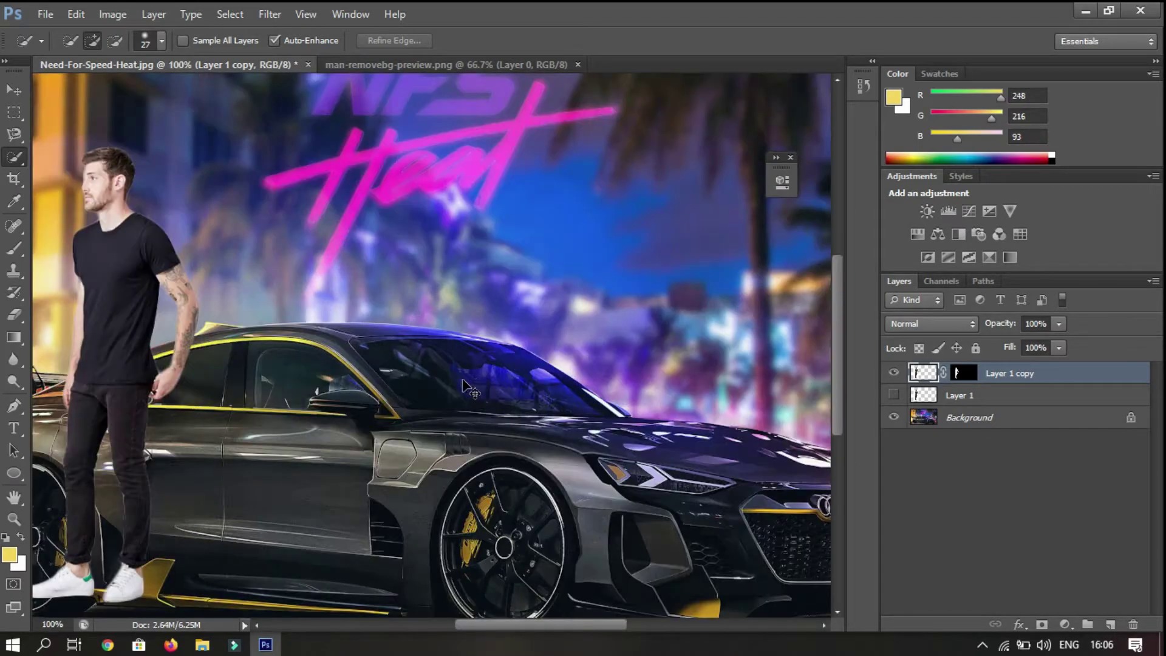
drag(299, 278, 439, 418)
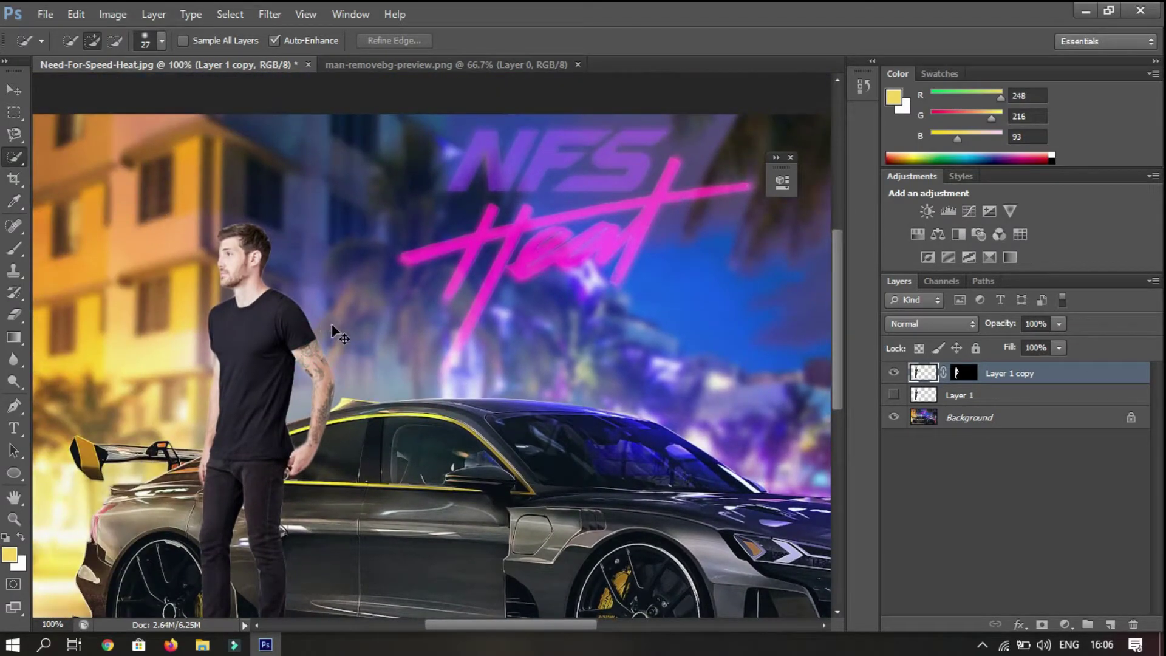
Free-transform the masked man and position him in front of the car
key(ctrl+t)
drag(332, 325, 583, 346)
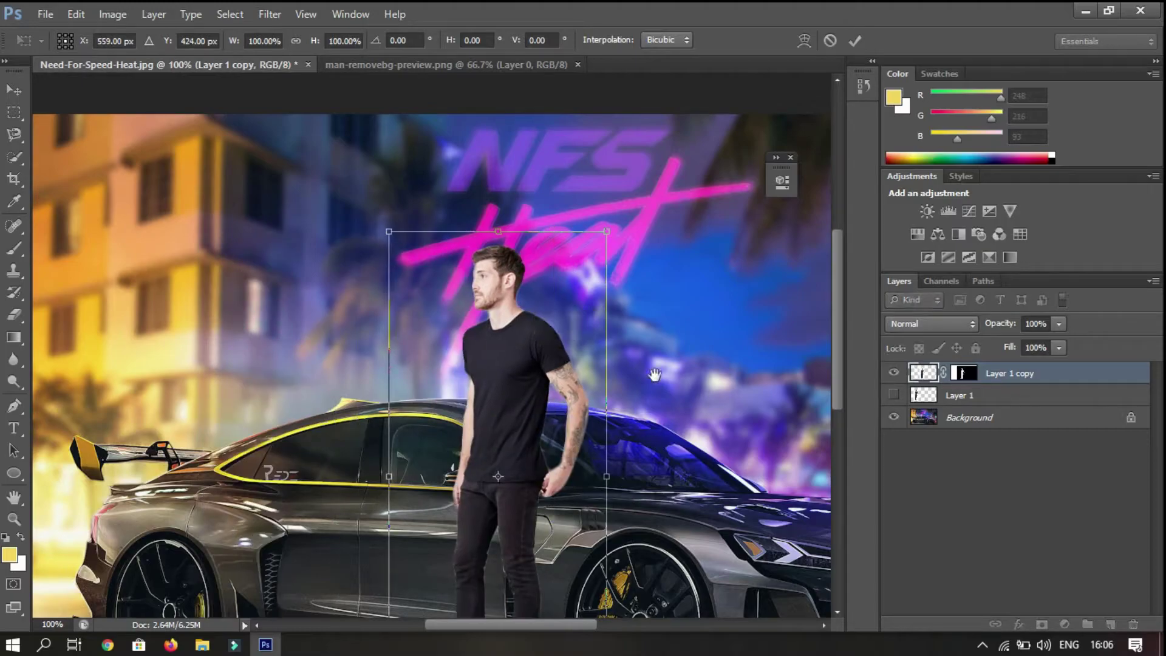
drag(654, 374, 559, 225)
mouse_move(403, 286)
mouse_down()
mouse_move(428, 326)
mouse_move(492, 325)
mouse_up()
drag(646, 297, 628, 310)
drag(478, 312, 447, 298)
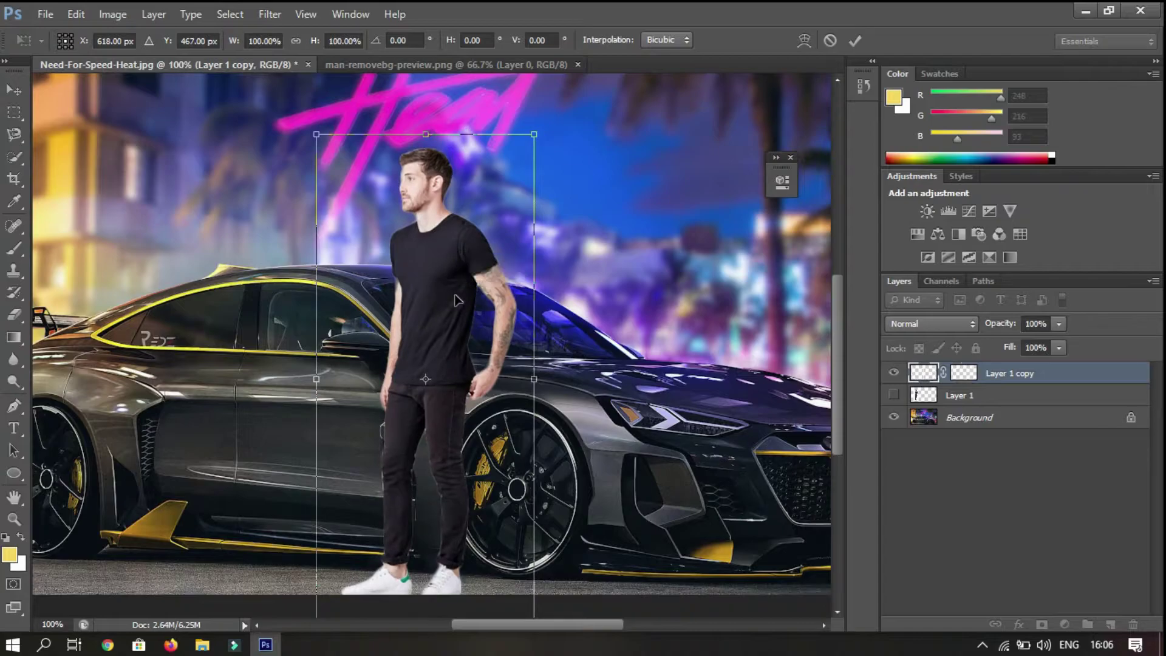
drag(657, 351, 619, 320)
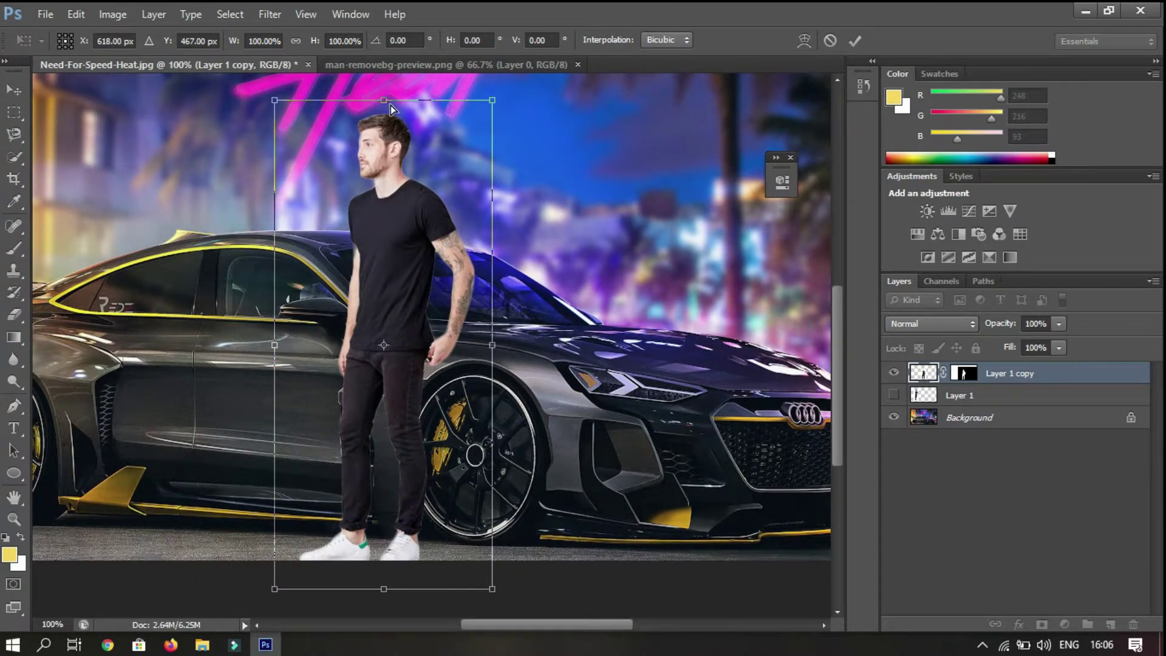
Stretch the man to about 127% wide by 106% tall
key(ctrl+minus)
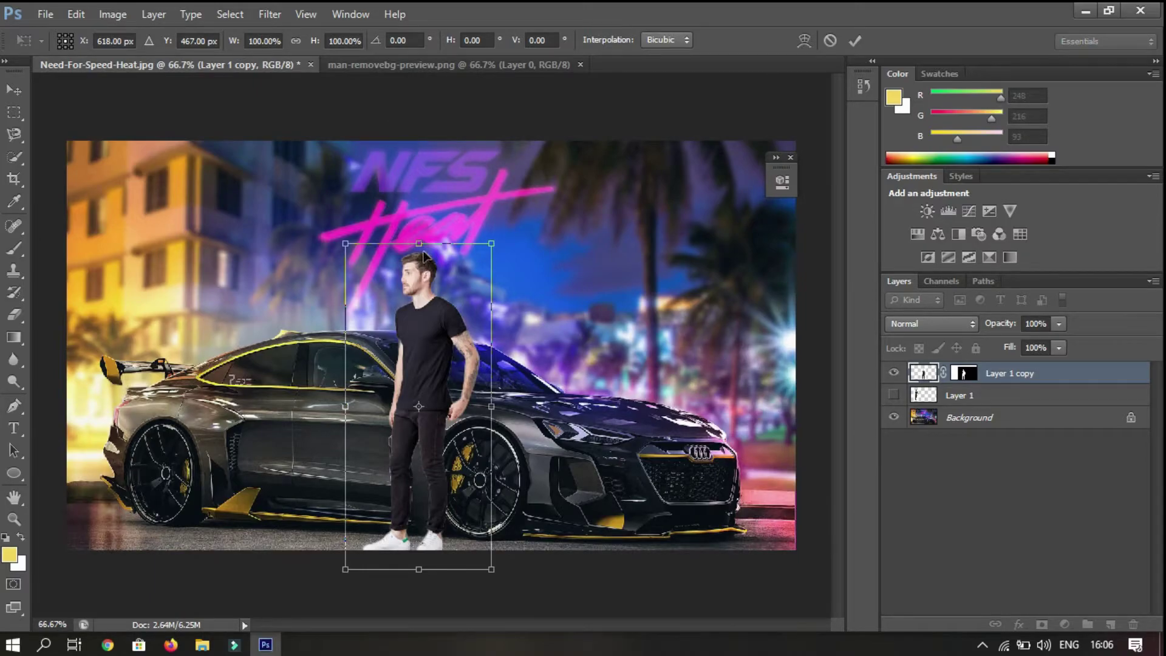
drag(419, 243, 419, 224)
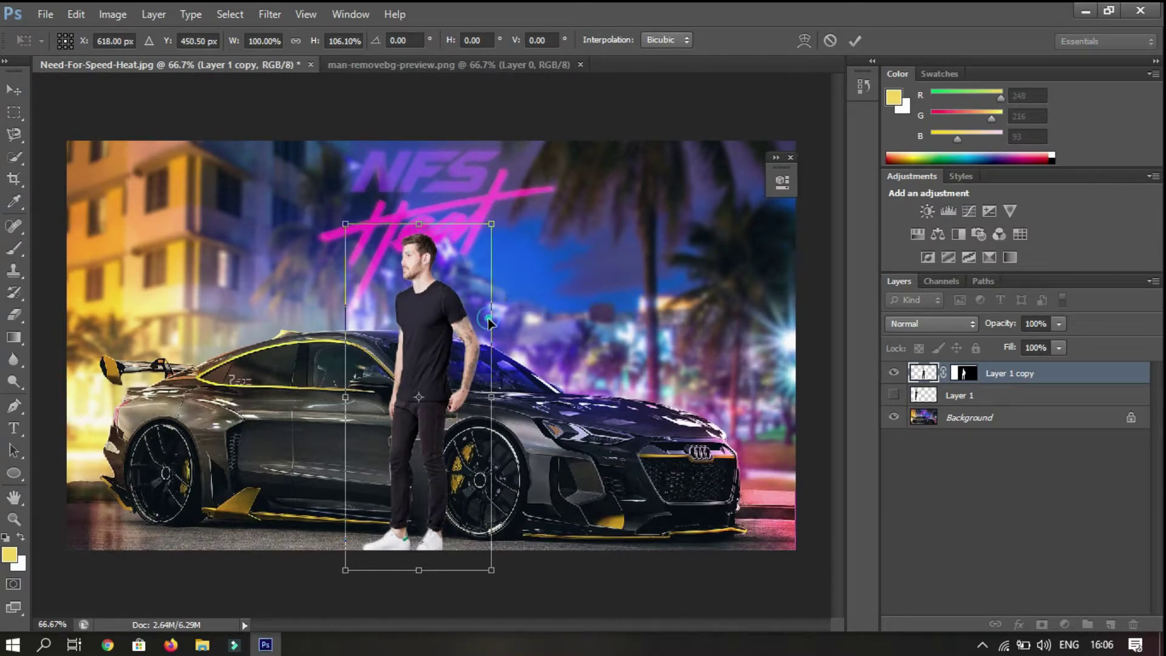
drag(491, 396, 527, 388)
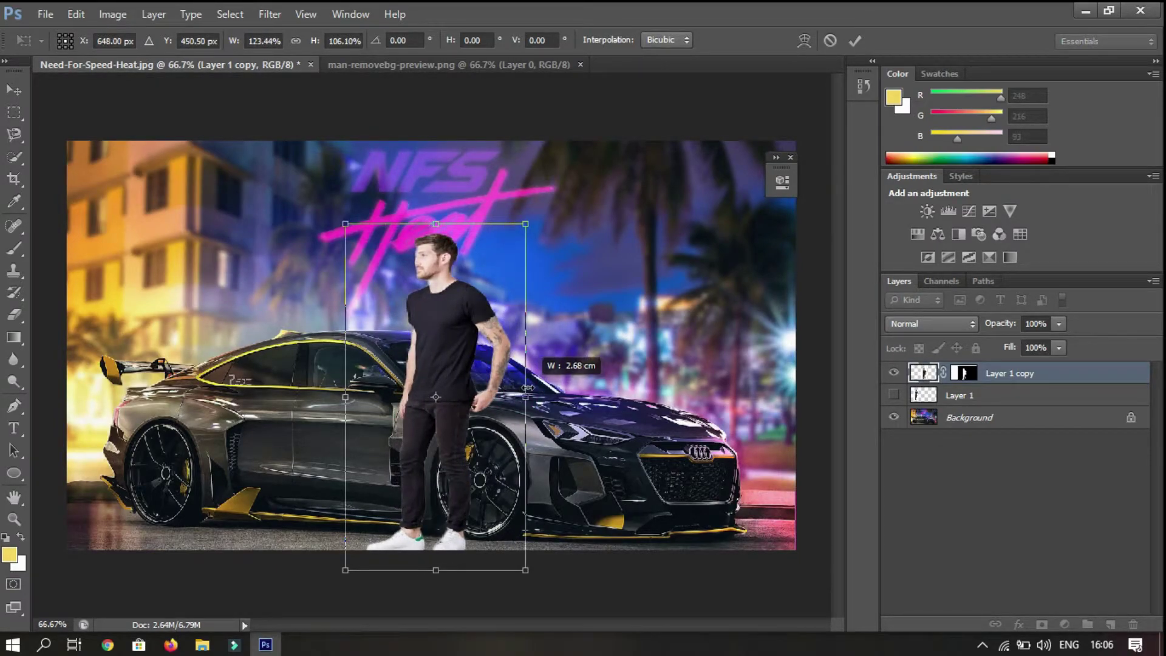
mouse_move(527, 388)
mouse_down()
mouse_move(554, 390)
mouse_move(533, 389)
mouse_up()
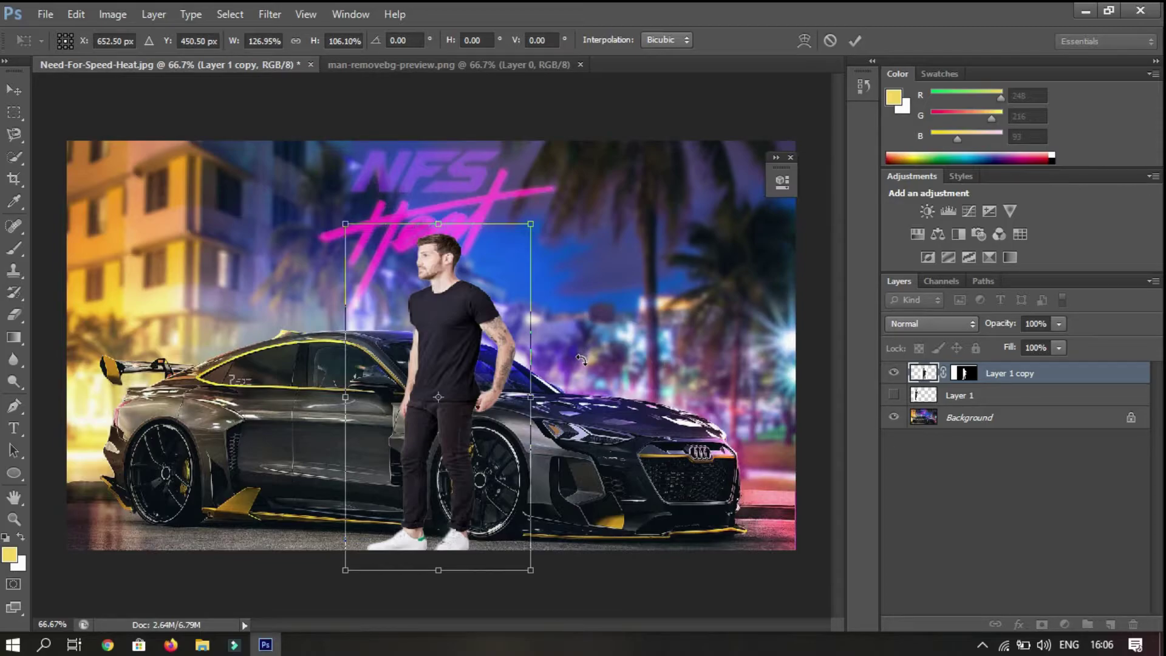
Commit the man's transform and duplicate the Background layer with Ctrl+J
key(Return)
key(w)
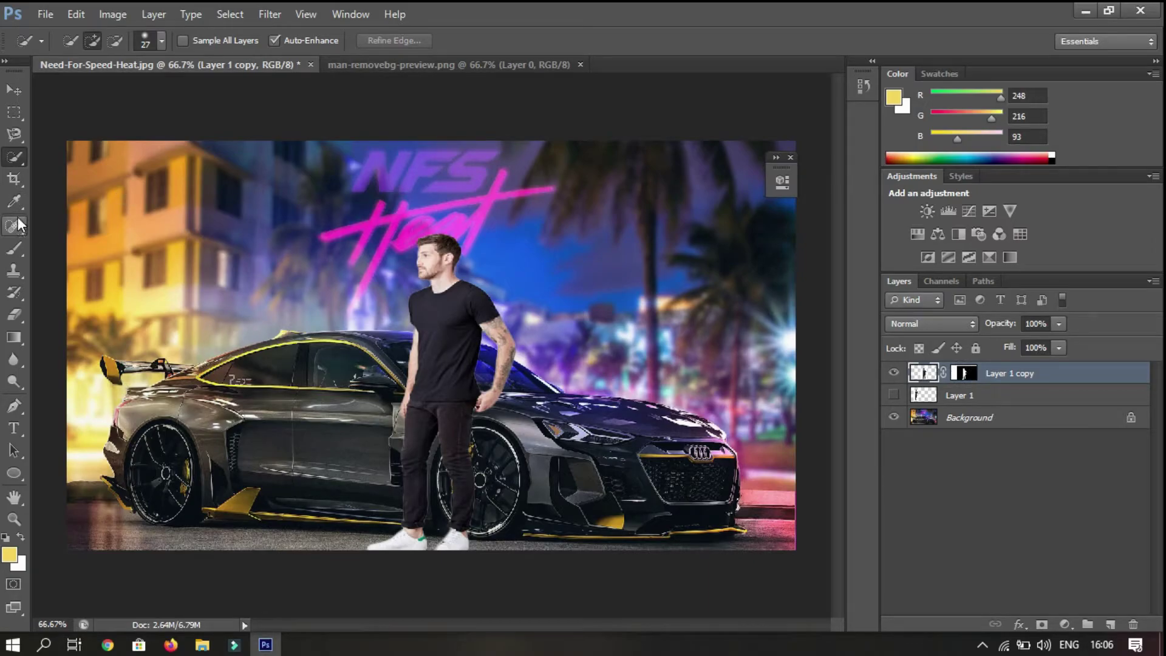
key(ctrl+plus)
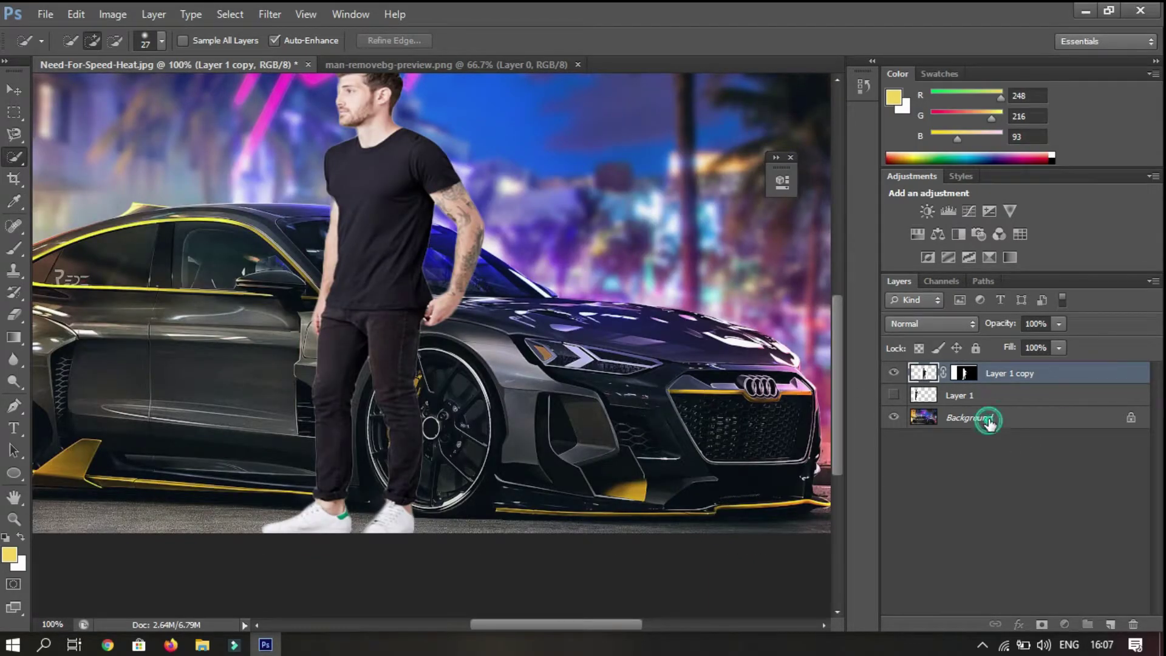
click(987, 419)
key(ctrl+j)
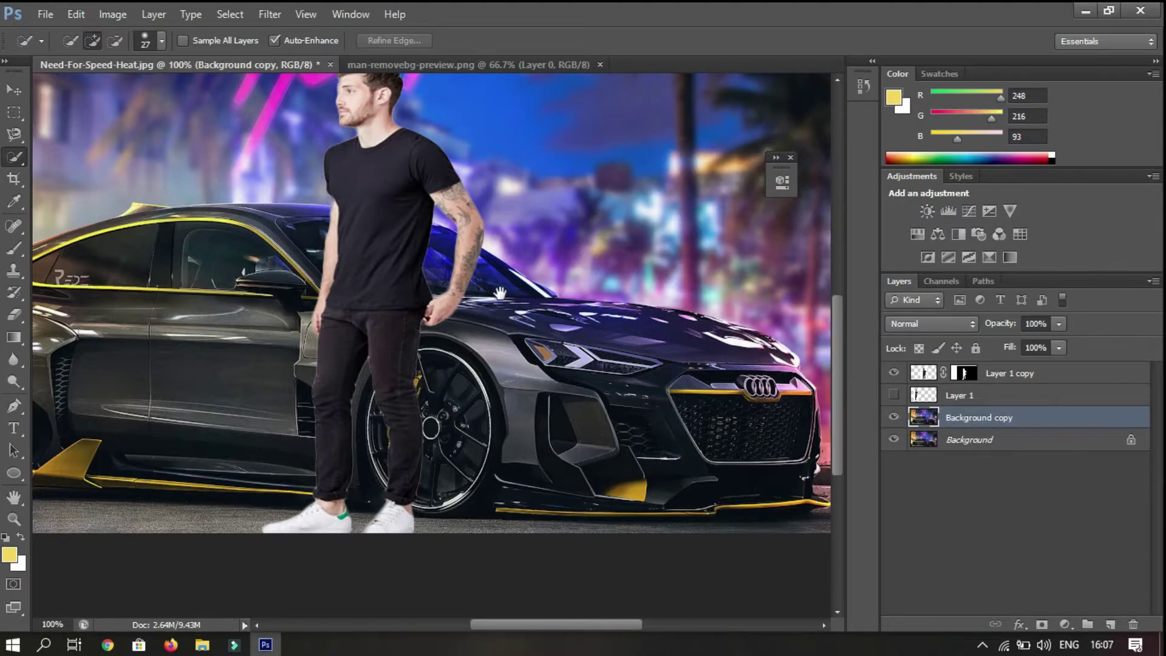
drag(588, 259, 584, 355)
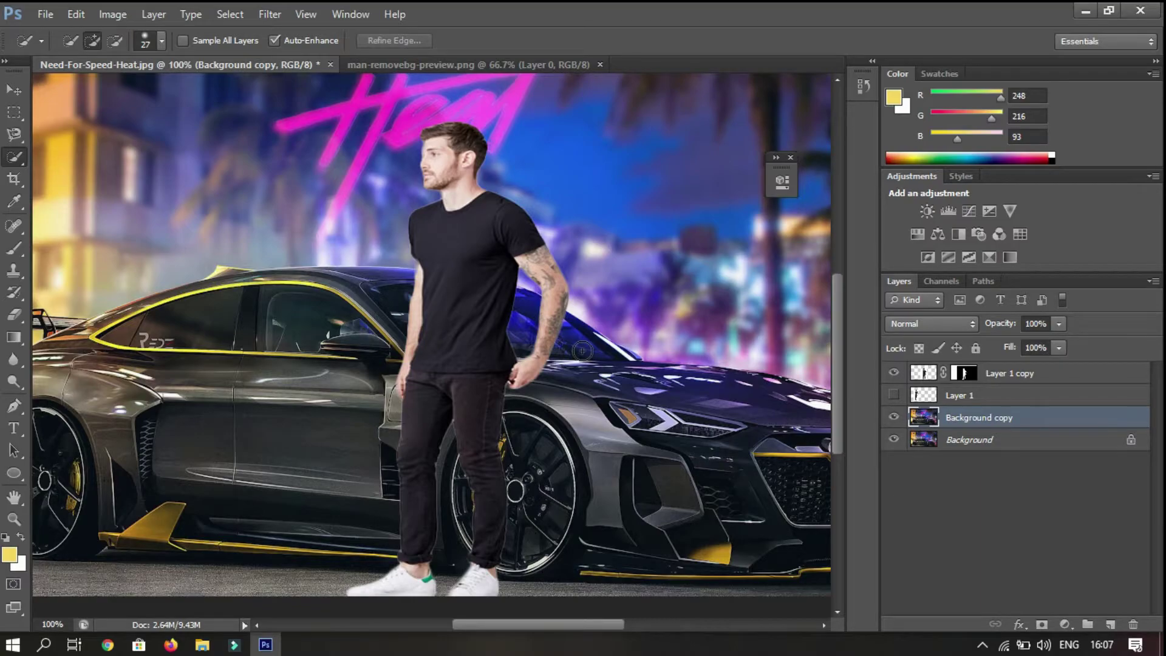
Add a Tilt-Shift blur and move its sharp focus band over the car, raising the upper transition line
click(270, 14)
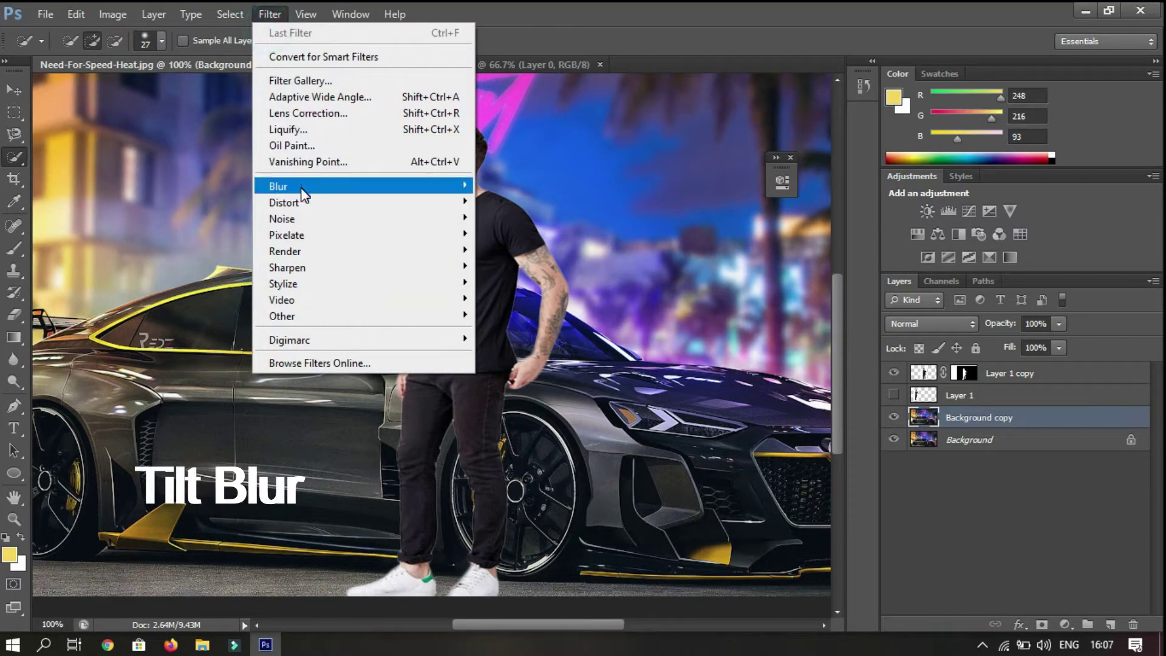
mouse_move(278, 186)
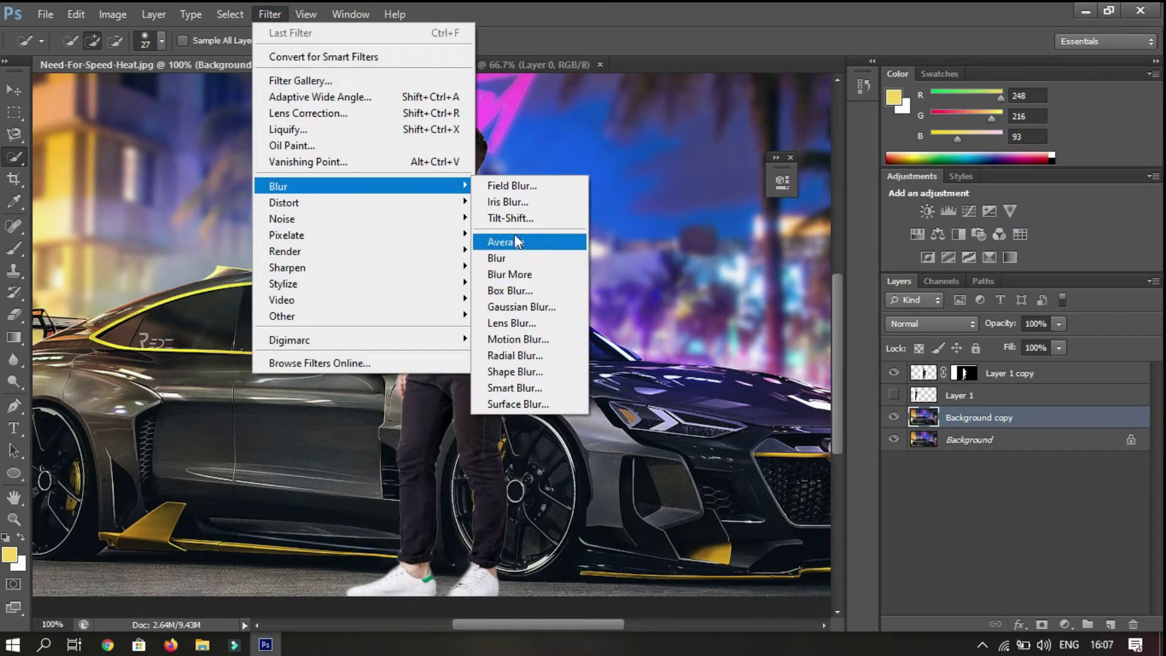
click(513, 218)
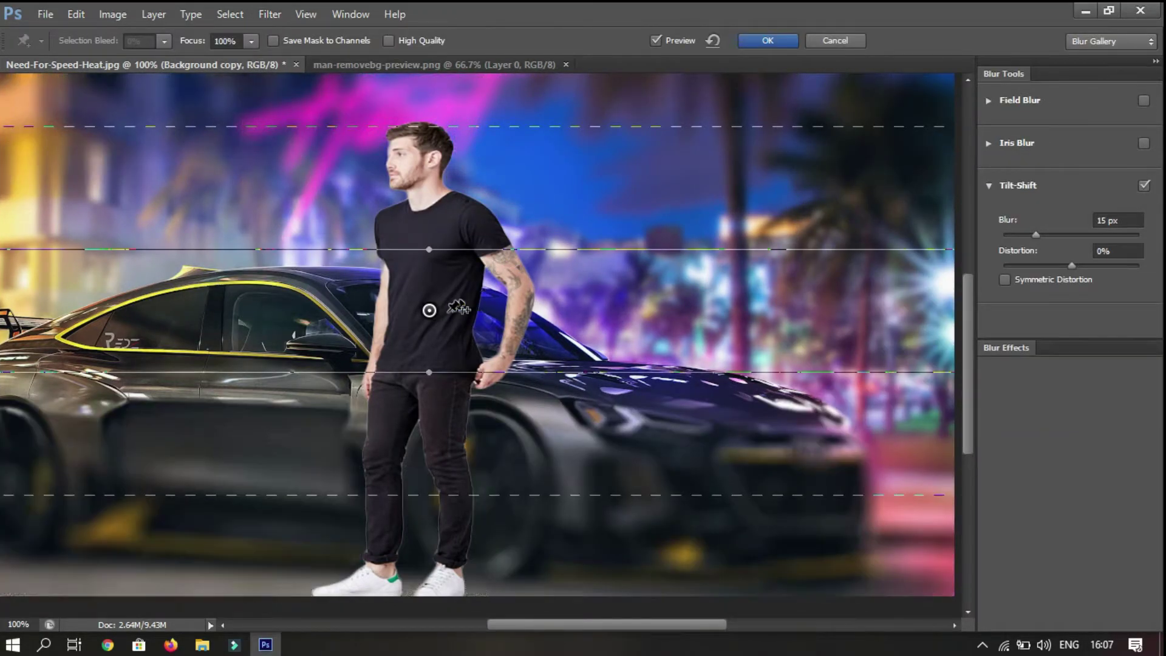
drag(443, 124, 443, 85)
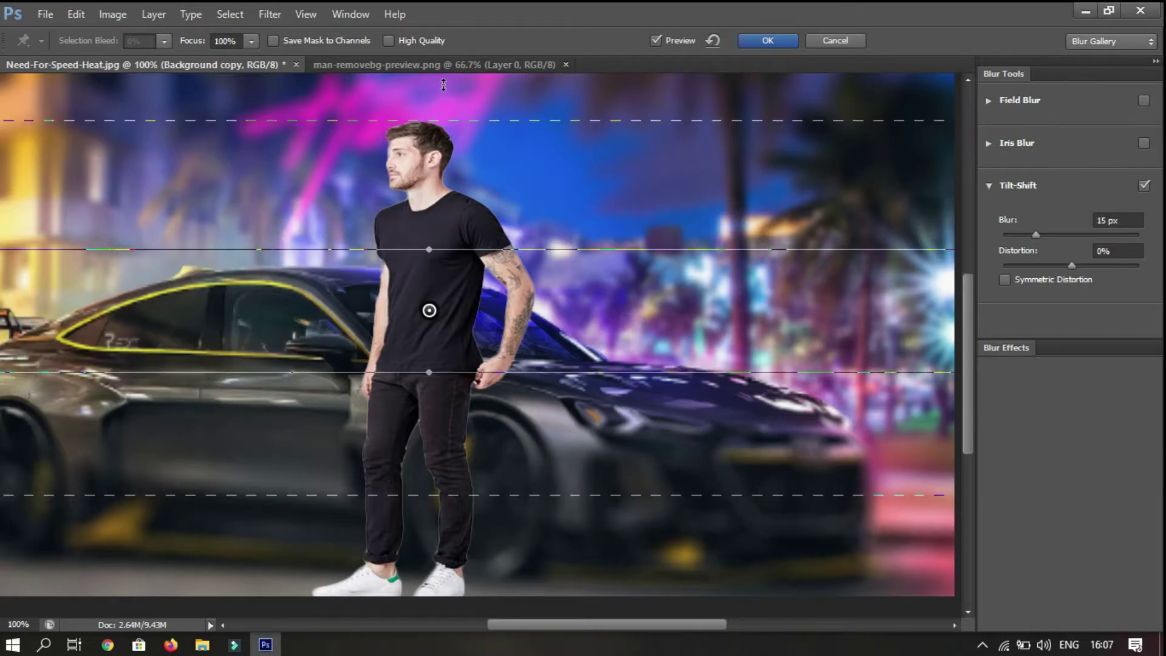
key(ctrl+minus)
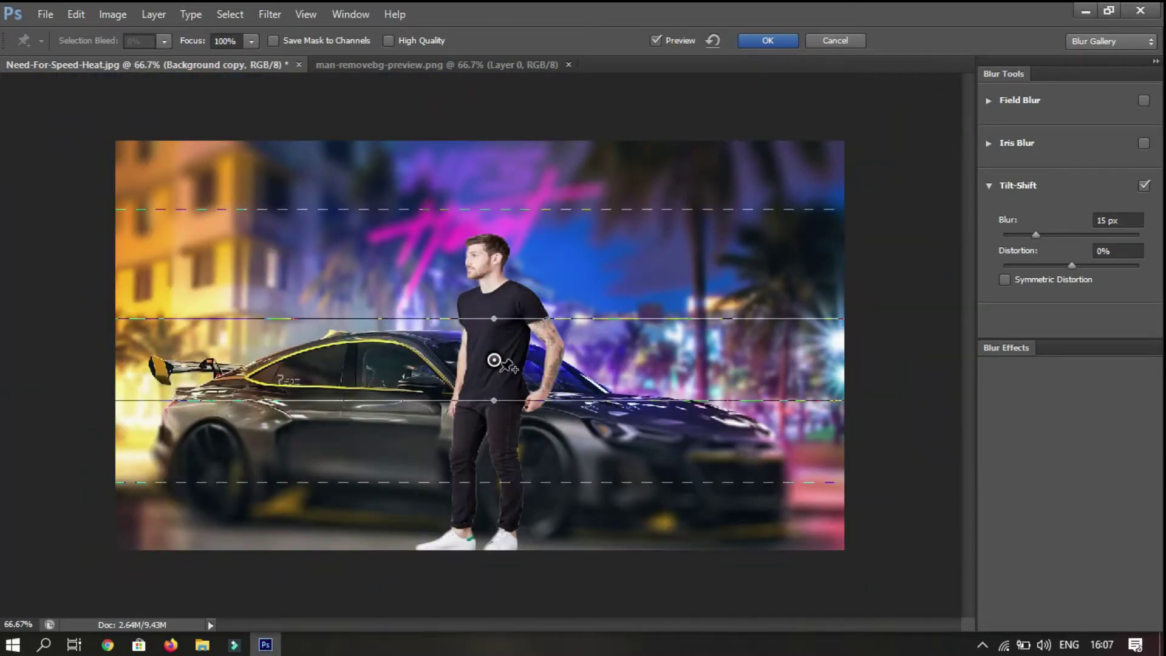
drag(493, 360, 493, 363)
drag(489, 410, 490, 423)
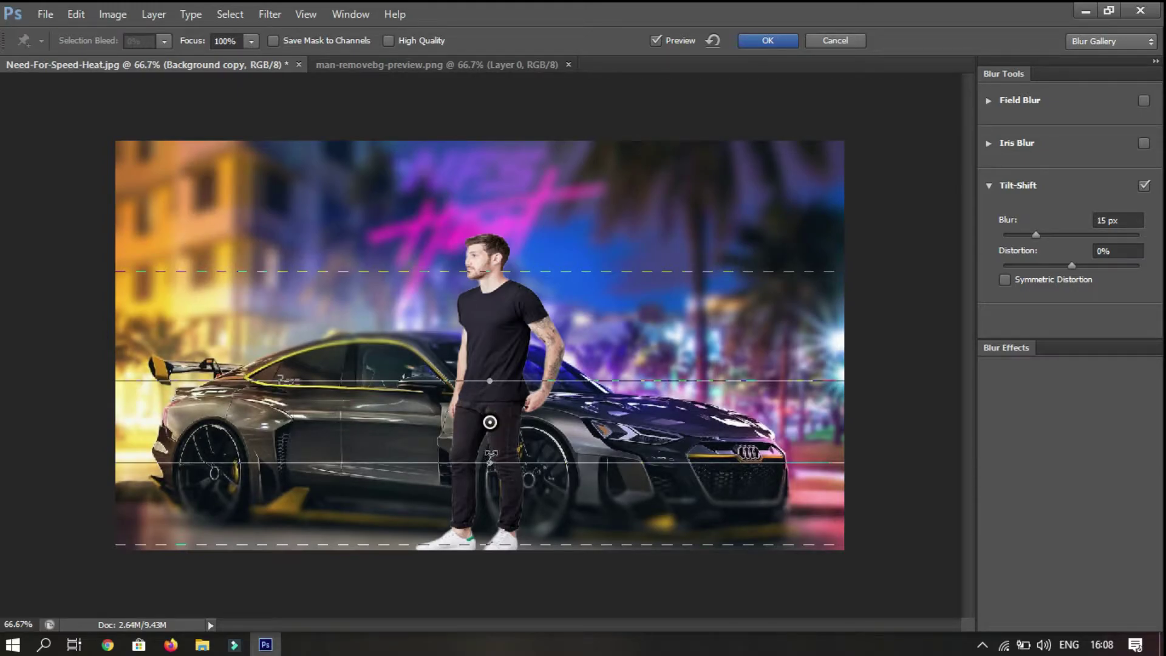
mouse_move(493, 276)
mouse_down()
mouse_move(497, 158)
mouse_move(498, 167)
mouse_up()
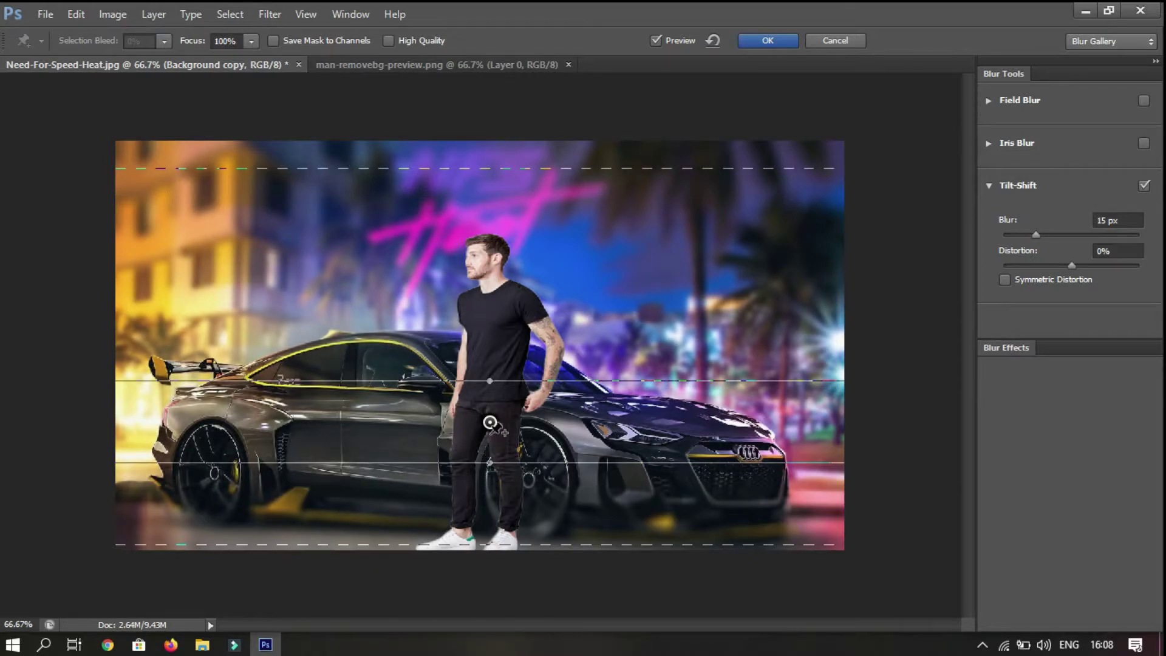
mouse_move(490, 423)
mouse_down()
mouse_move(490, 435)
mouse_move(490, 424)
mouse_up()
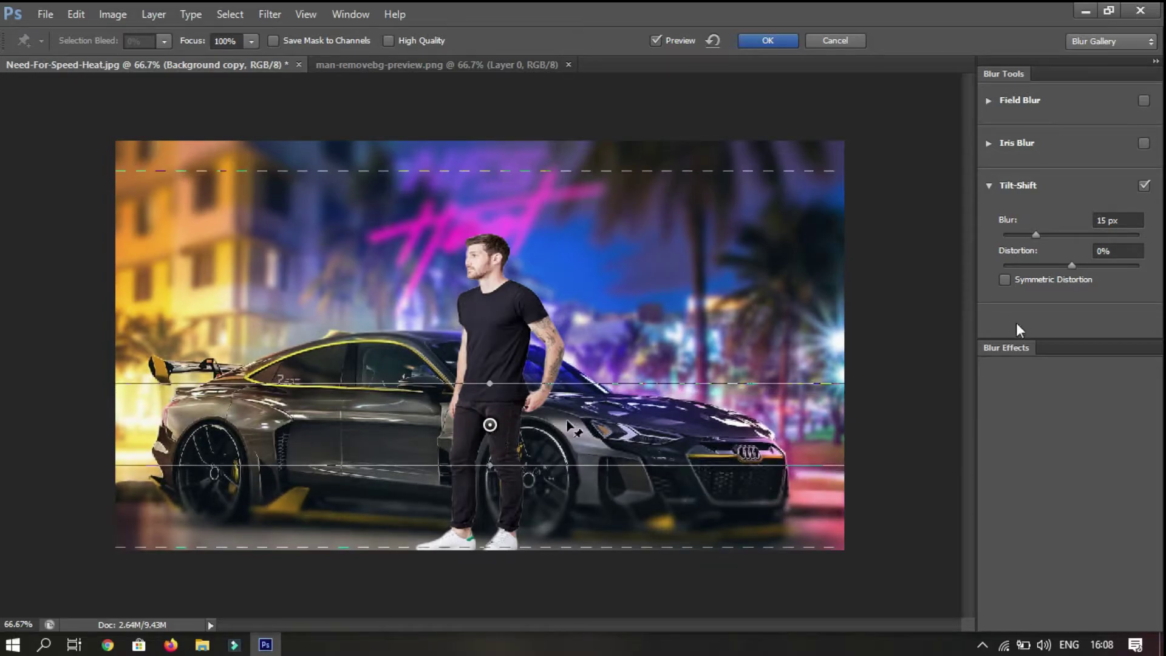
Set the tilt-shift blur to 5 px with 11% Light Bokeh in High Quality, and apply it
drag(1039, 234, 1014, 232)
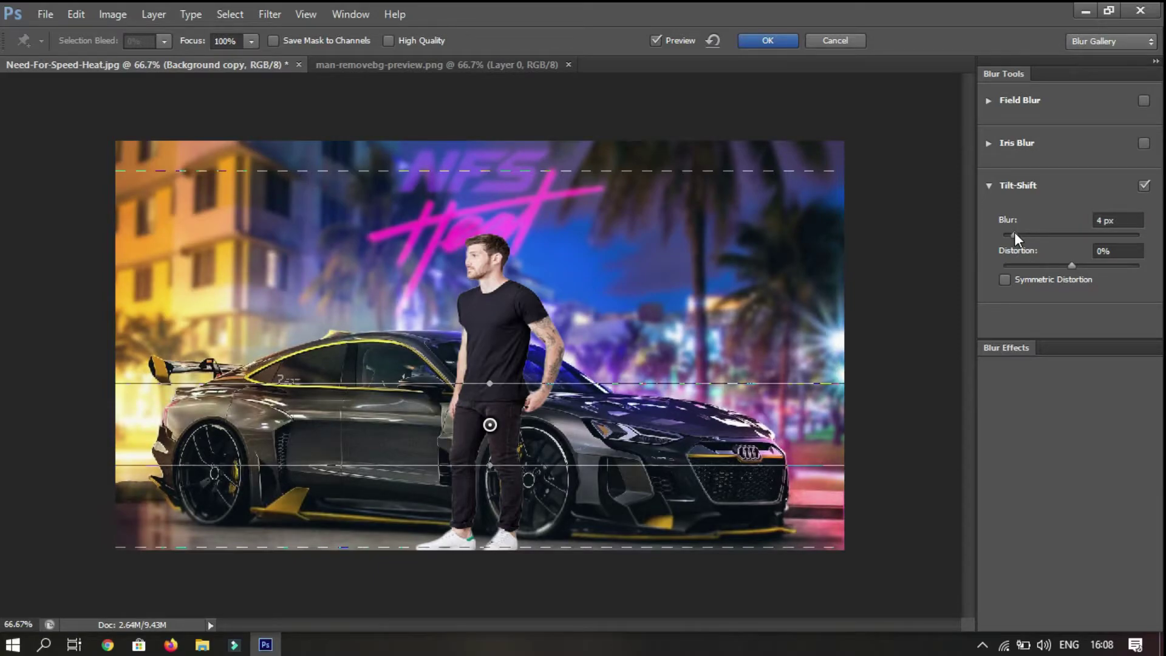
drag(1014, 232, 1018, 232)
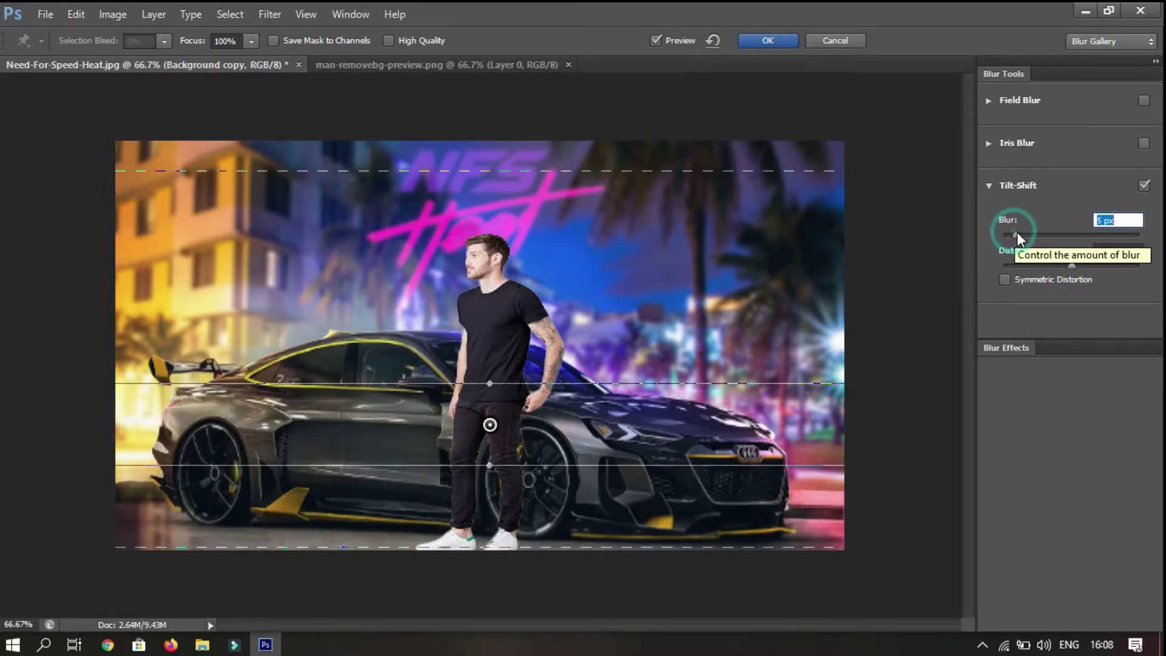
click(1013, 349)
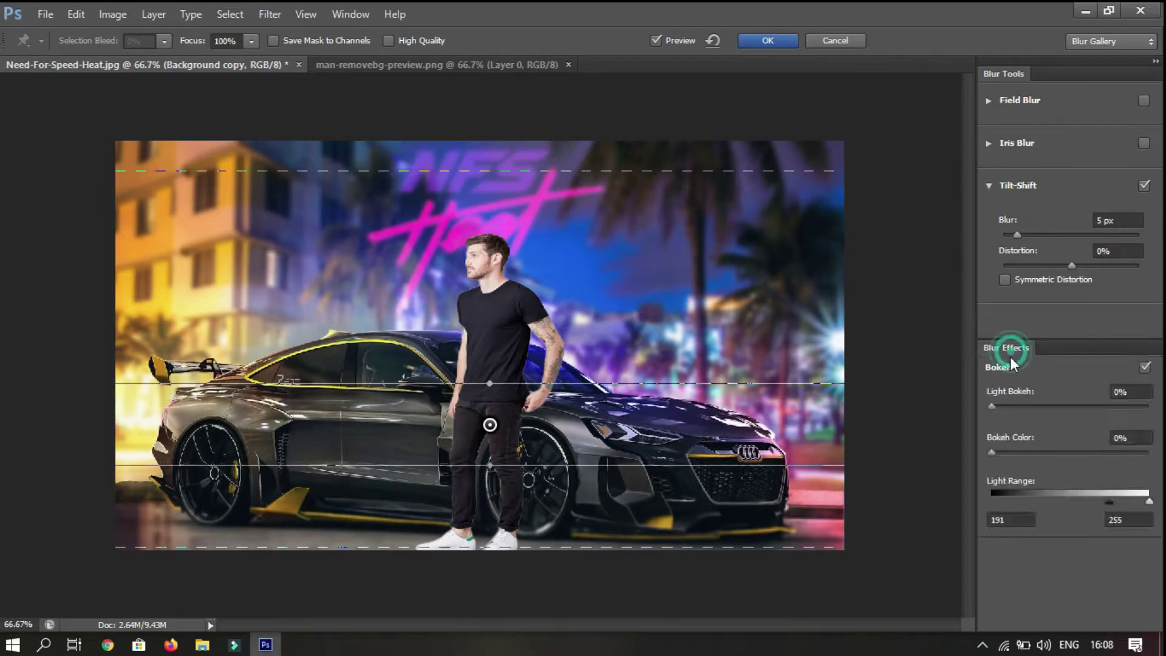
drag(992, 406, 1009, 407)
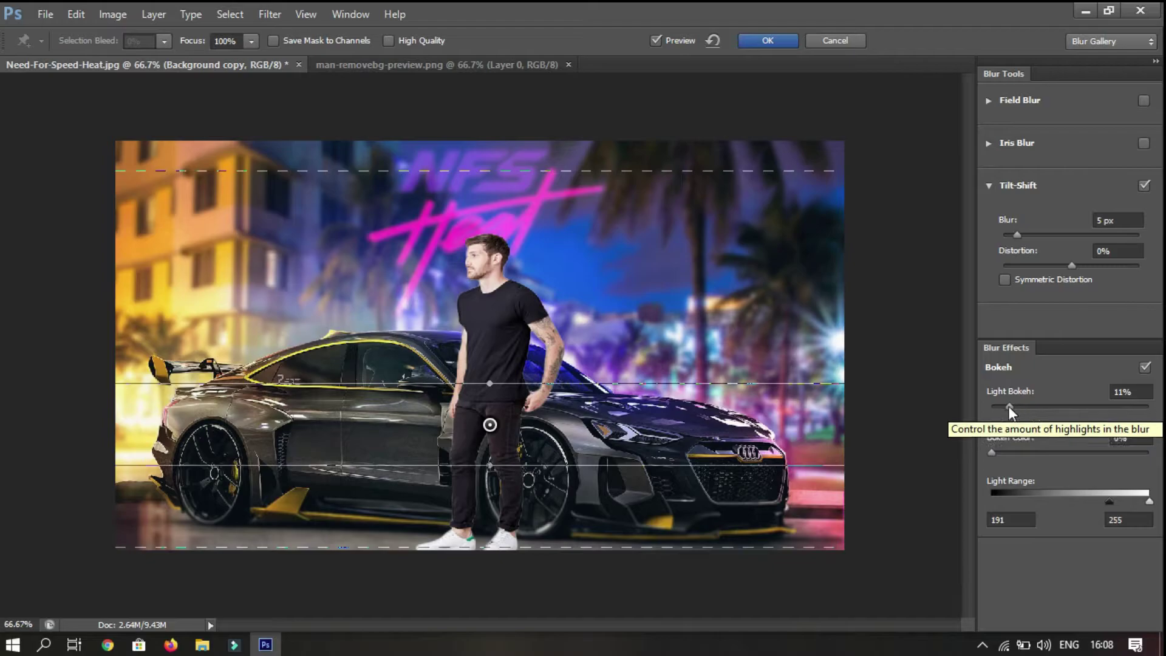
click(1008, 406)
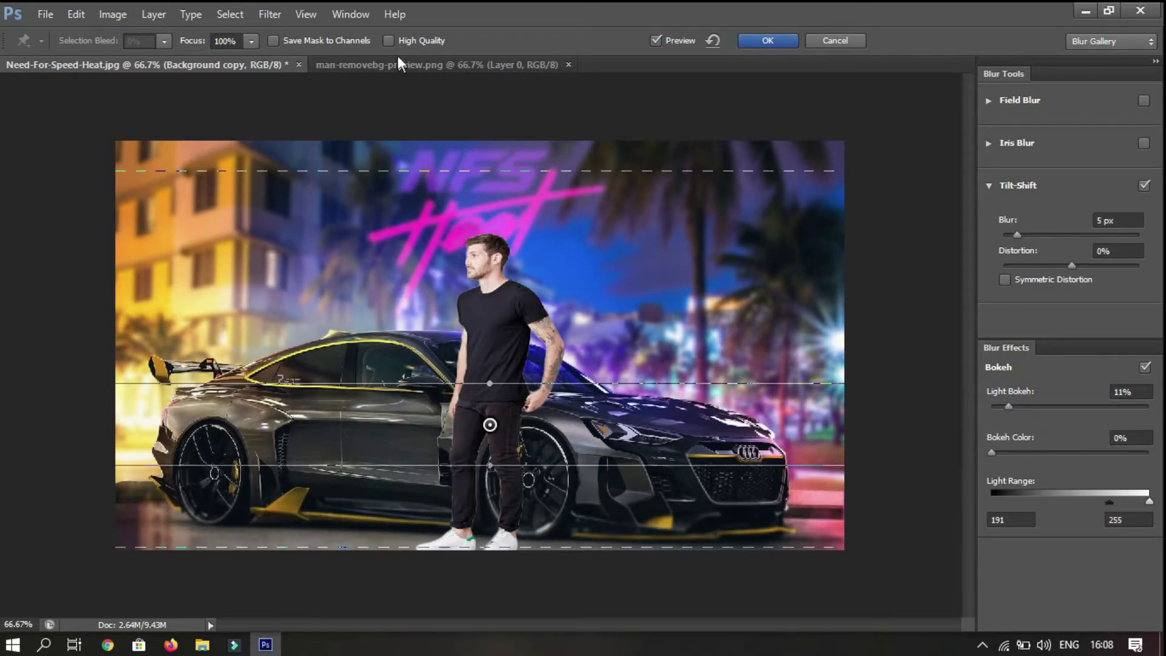
click(389, 40)
click(768, 42)
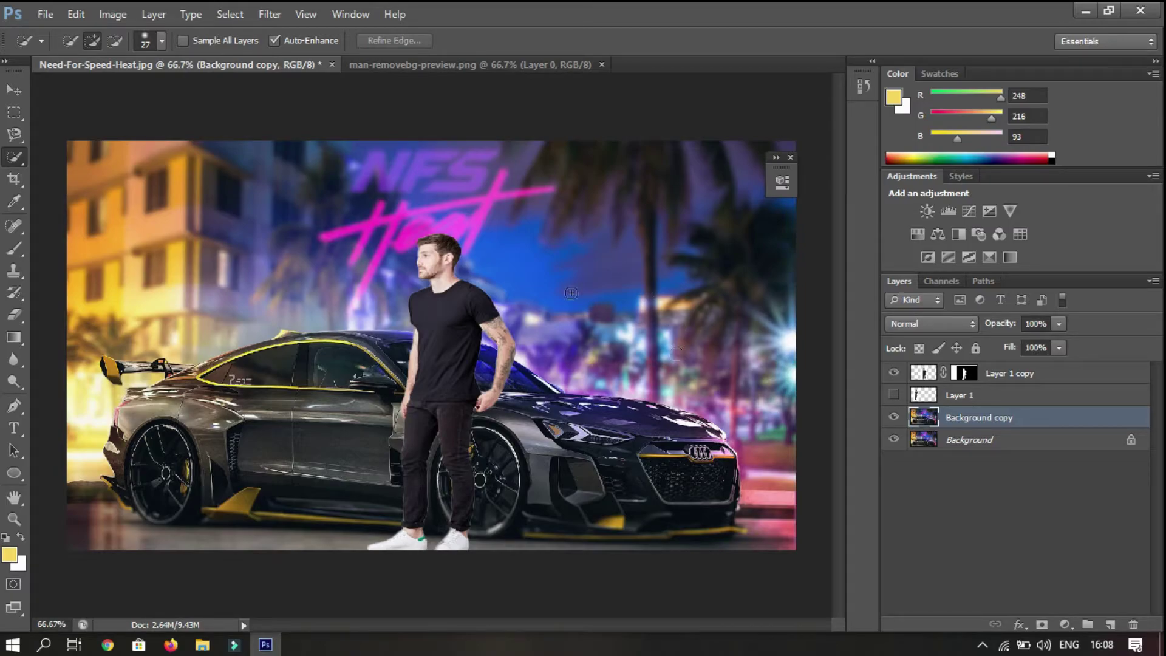
Add a new empty Layer 2 and set up a 42 px soft round brush
click(1110, 624)
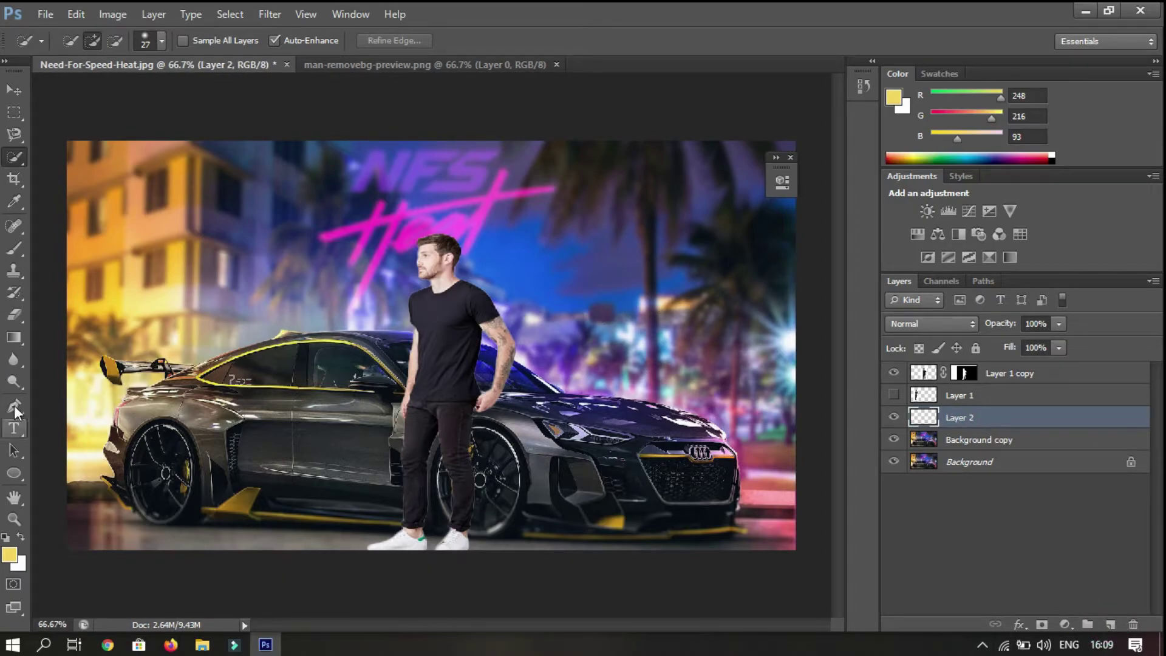
click(14, 247)
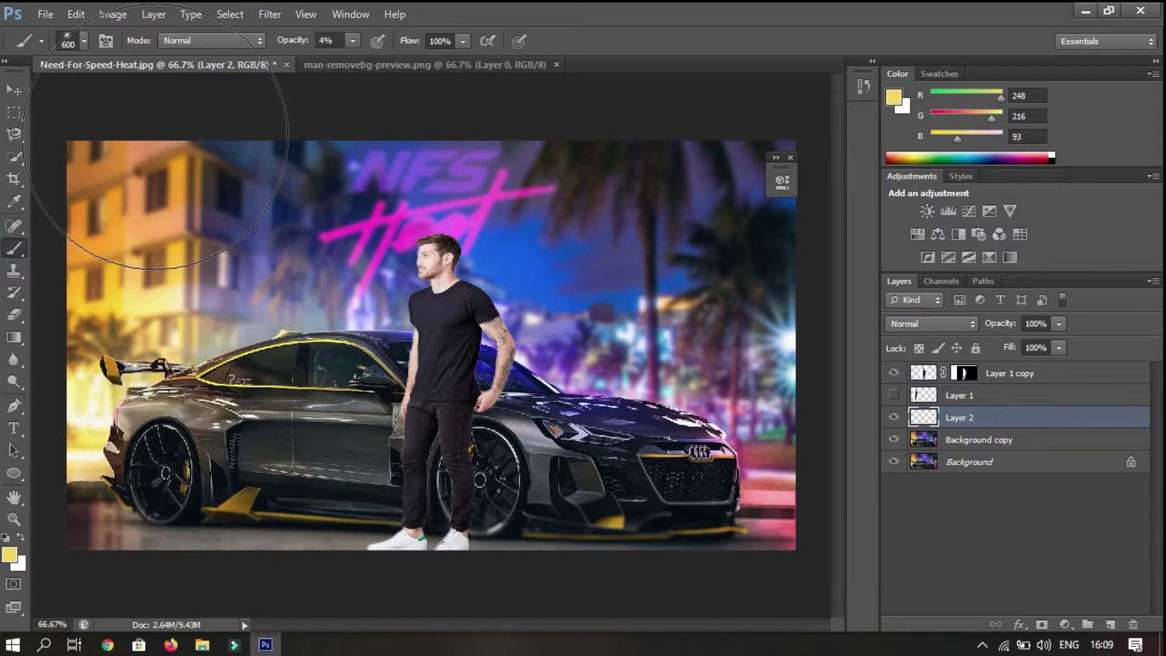
click(84, 41)
drag(85, 92, 57, 91)
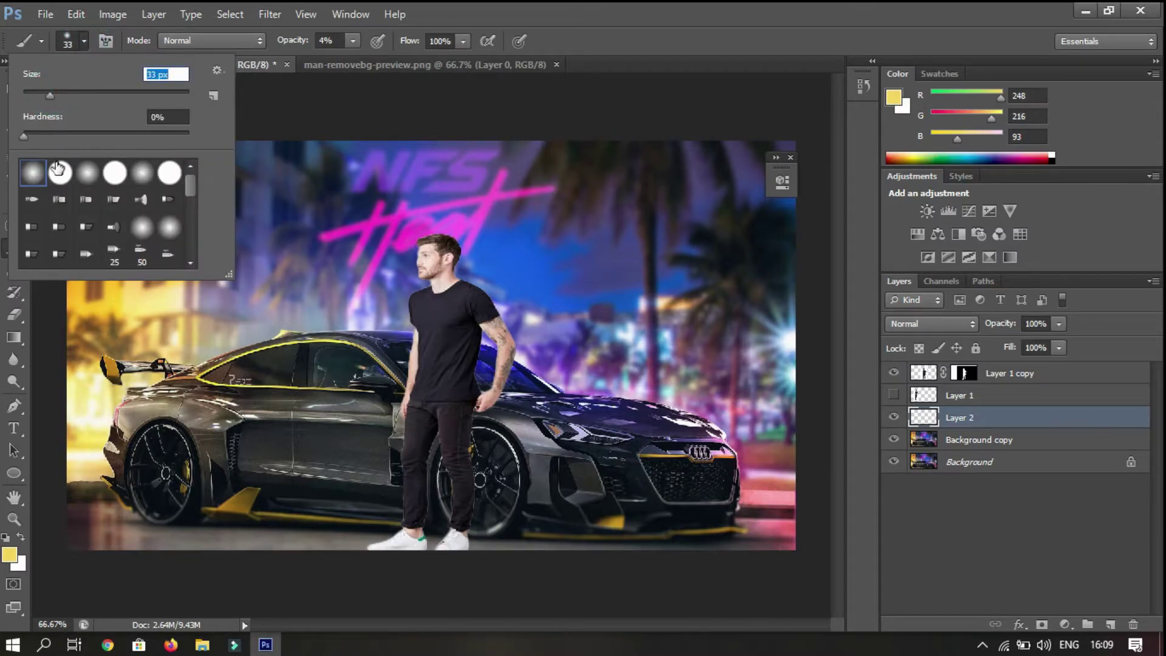
click(32, 174)
drag(49, 92, 57, 91)
click(557, 119)
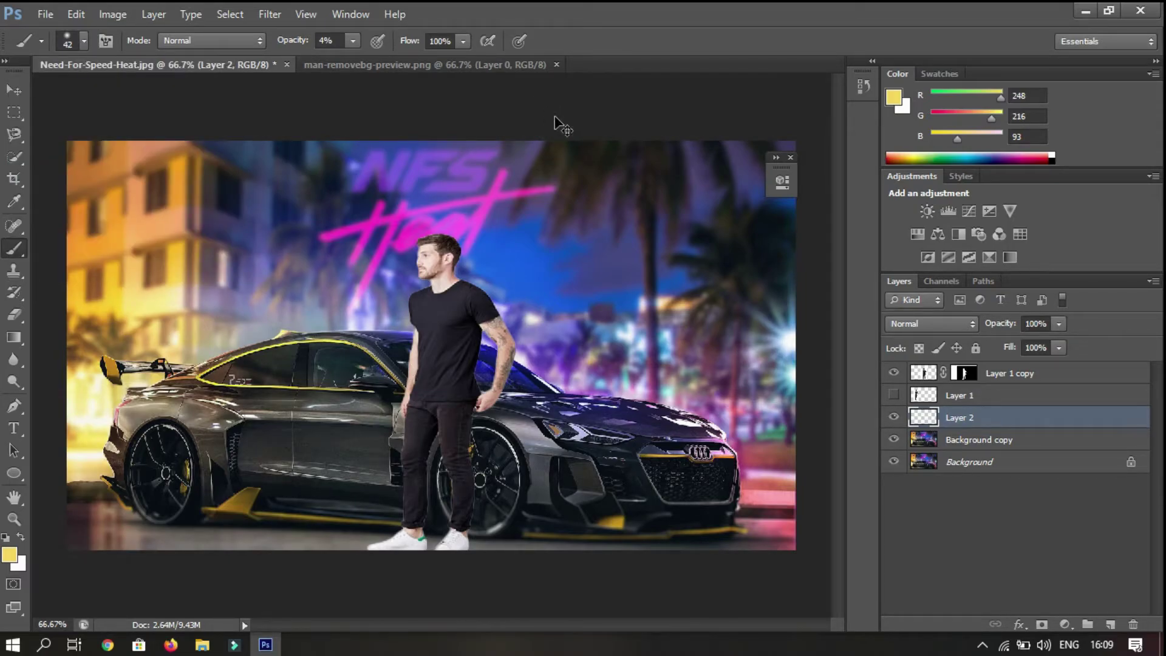
Zoom in on the man's legs and shoes and make the brush slightly smaller
key(ctrl+plus)
scroll(448, 352, down, 4)
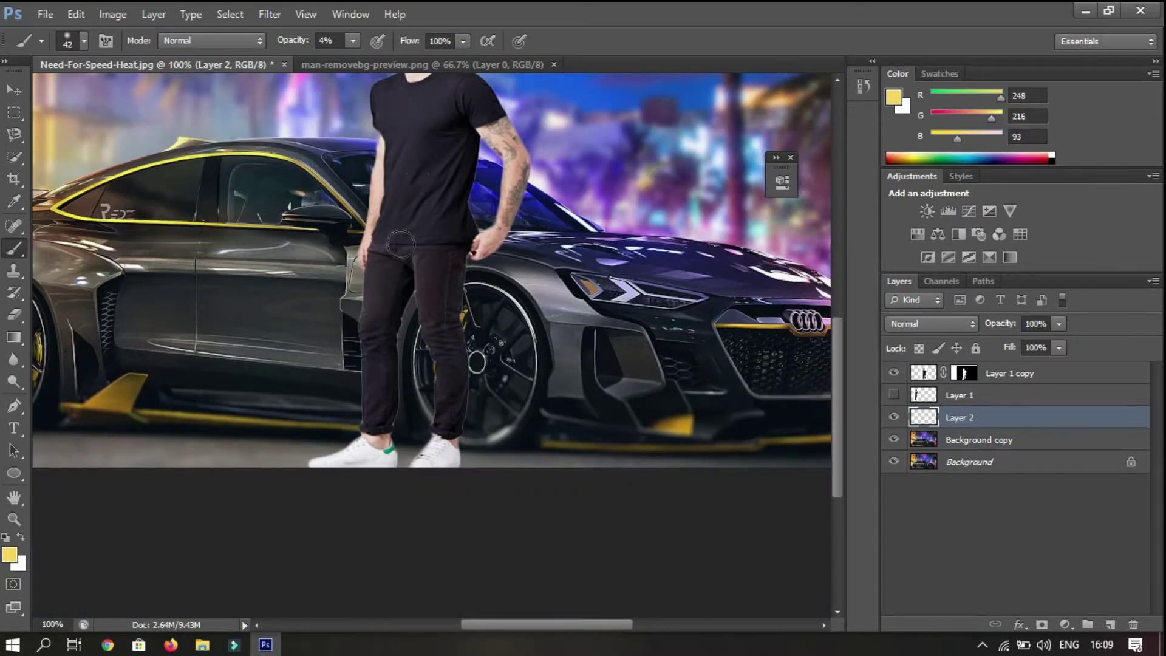
scroll(400, 245, up, 3)
drag(377, 385, 403, 262)
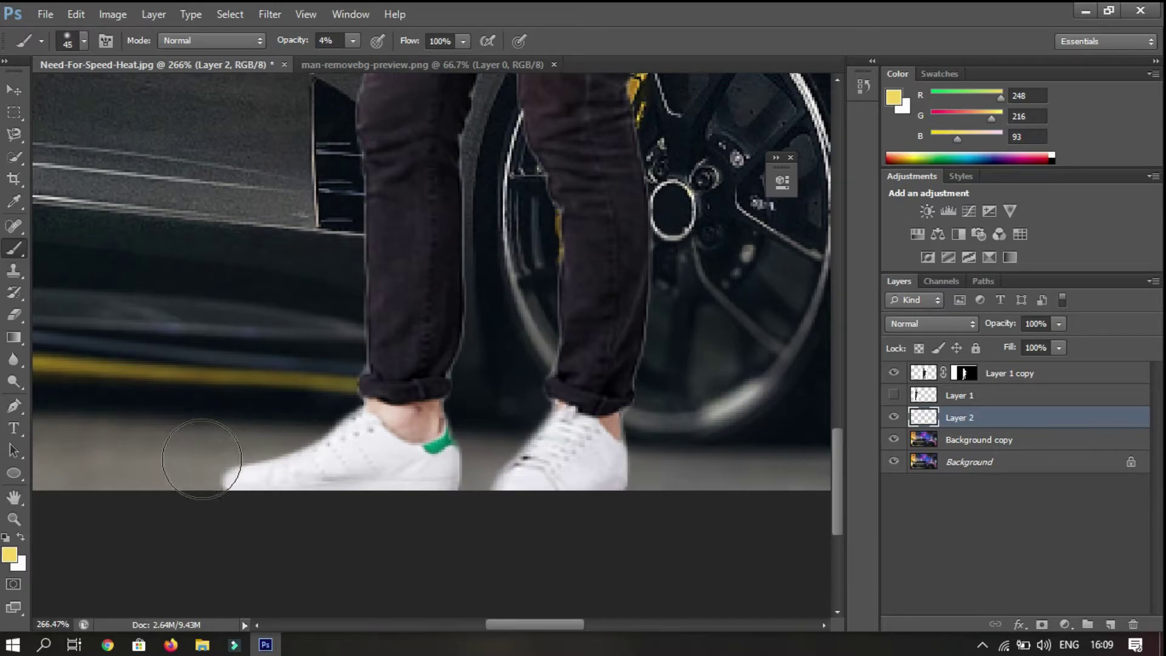
key(bracketleft)
Set the foreground colour to black and dab faint shadows beside the left shoe
click(15, 560)
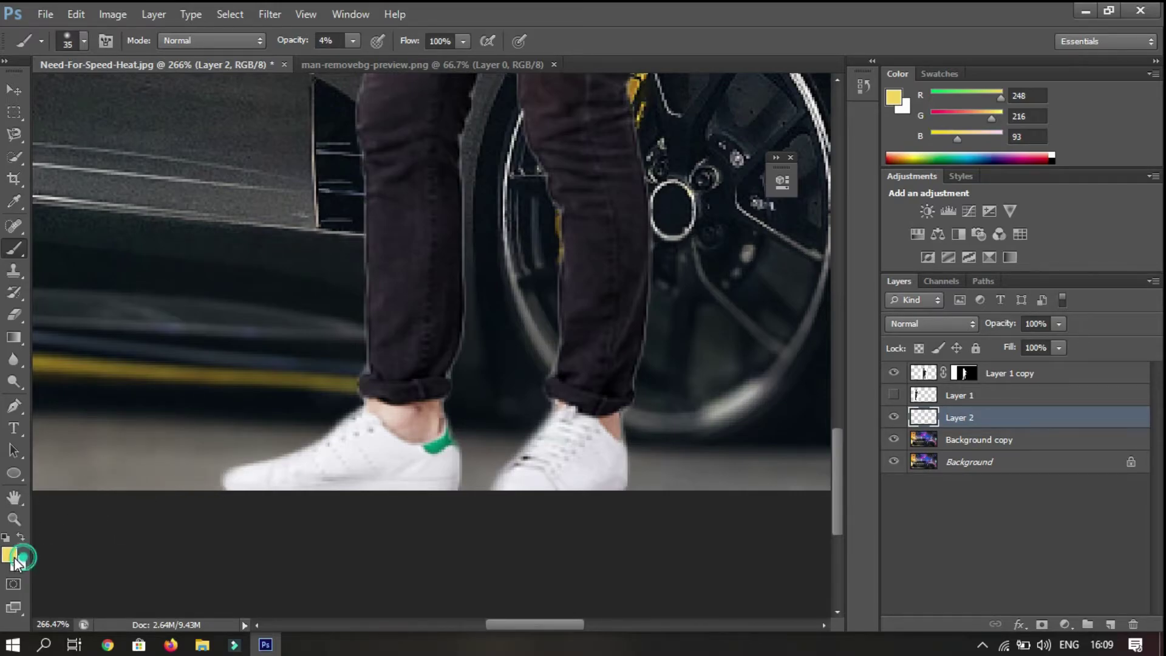
drag(198, 571, 135, 604)
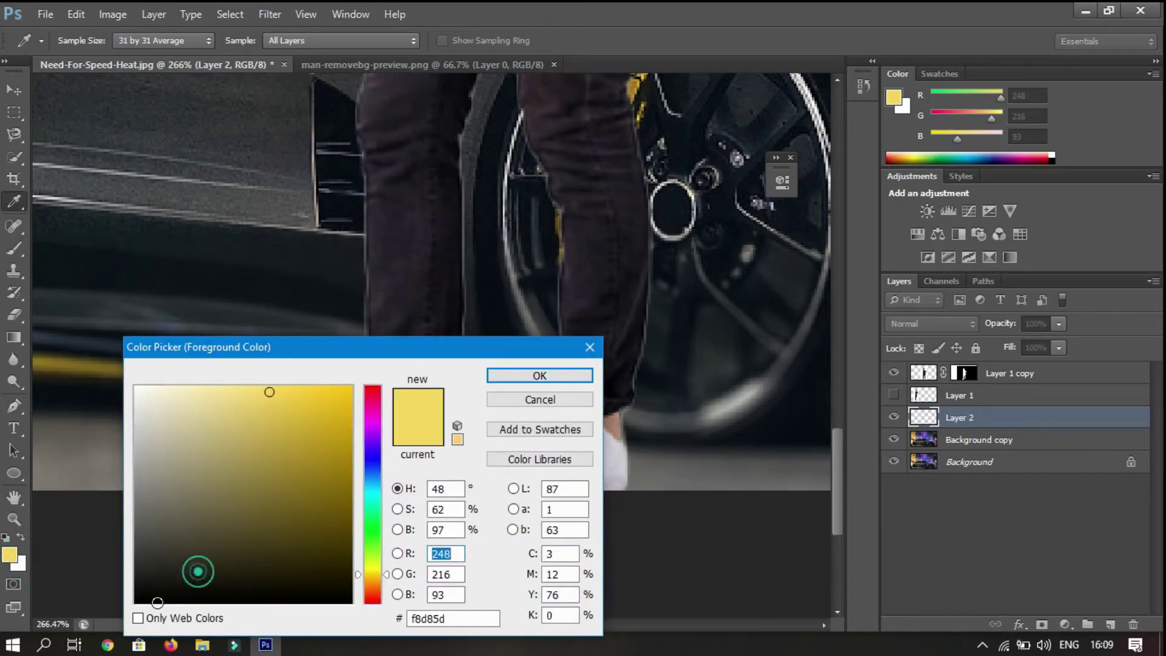
click(539, 375)
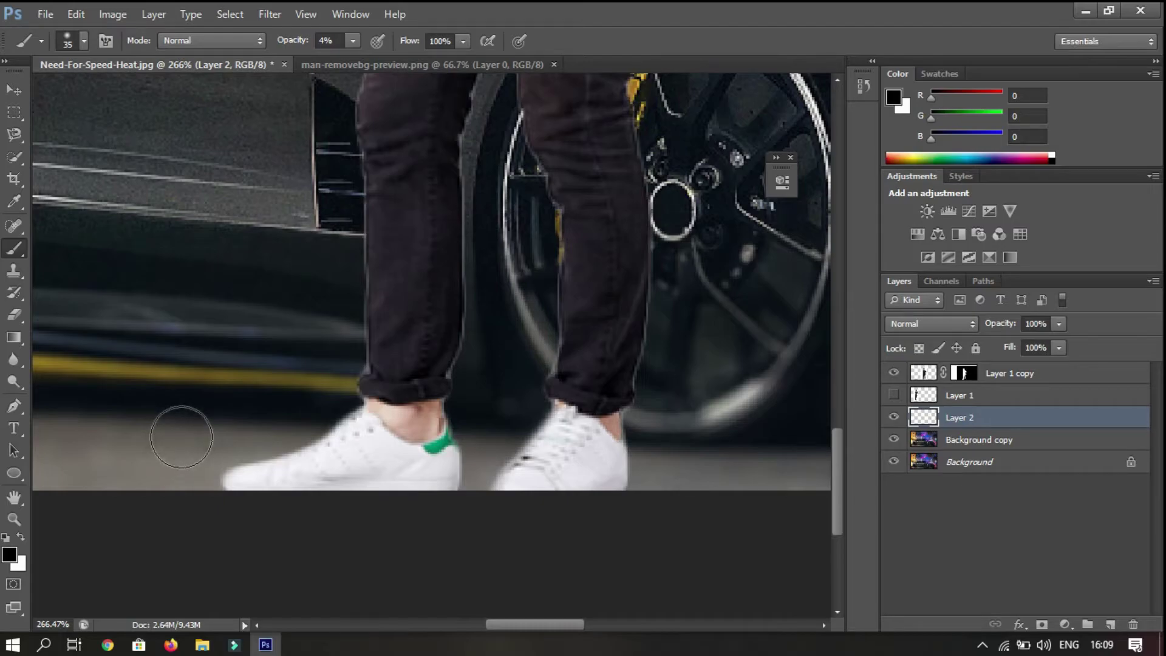
key(bracketright)
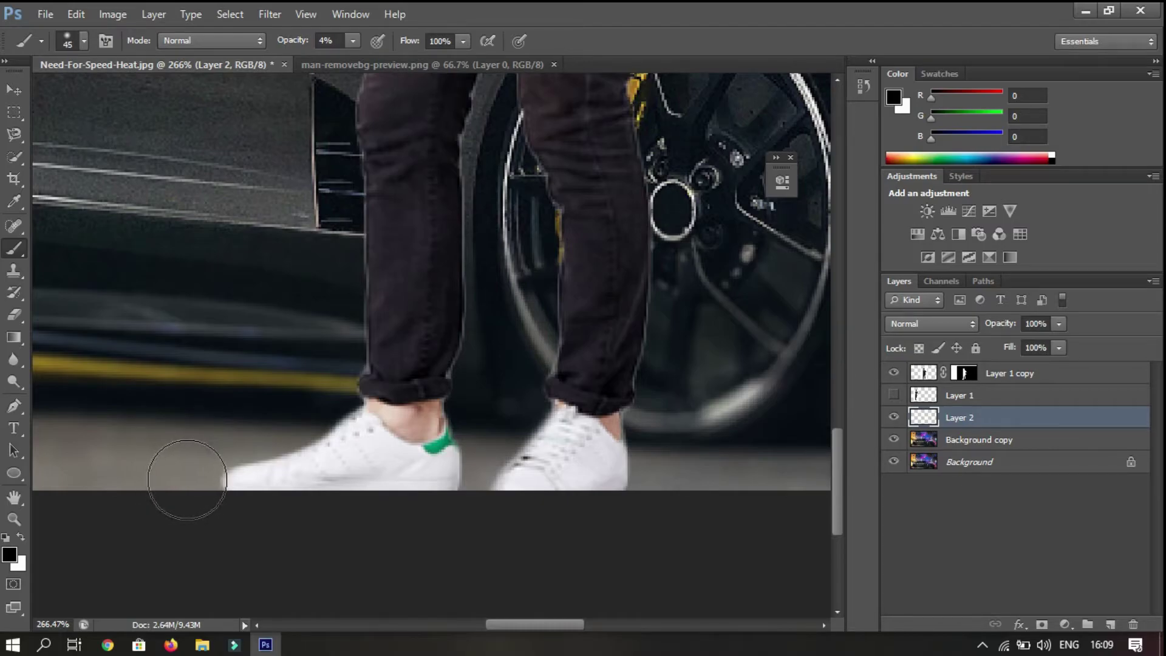
key(bracketleft)
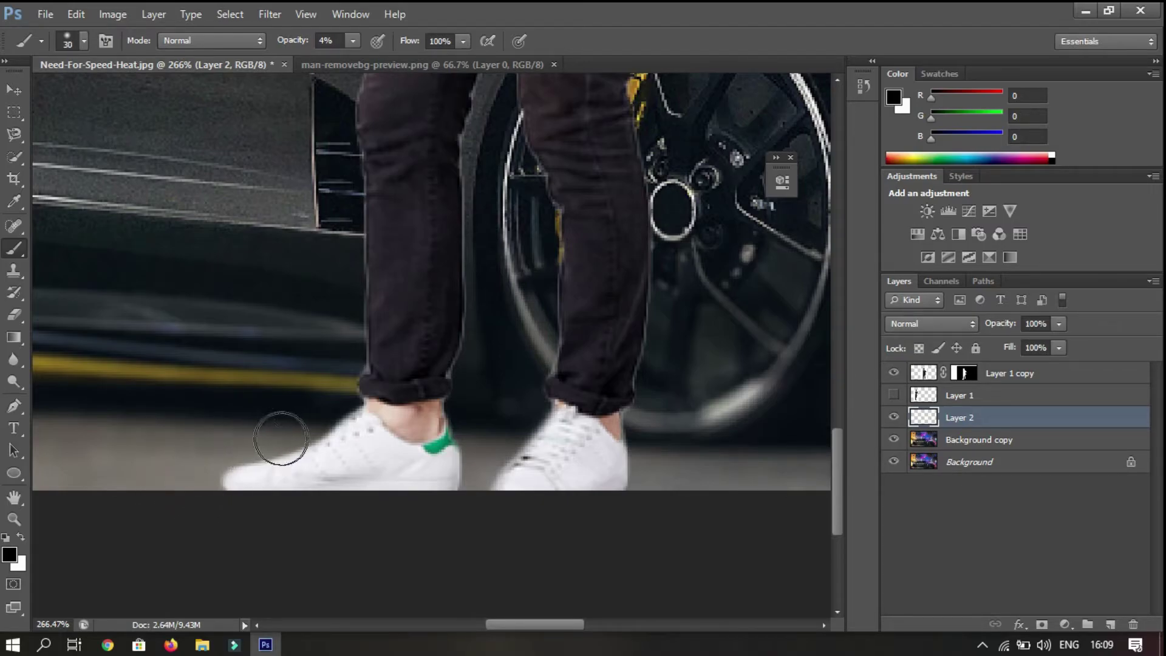
key(bracketleft)
key(bracketleft)
click(313, 442)
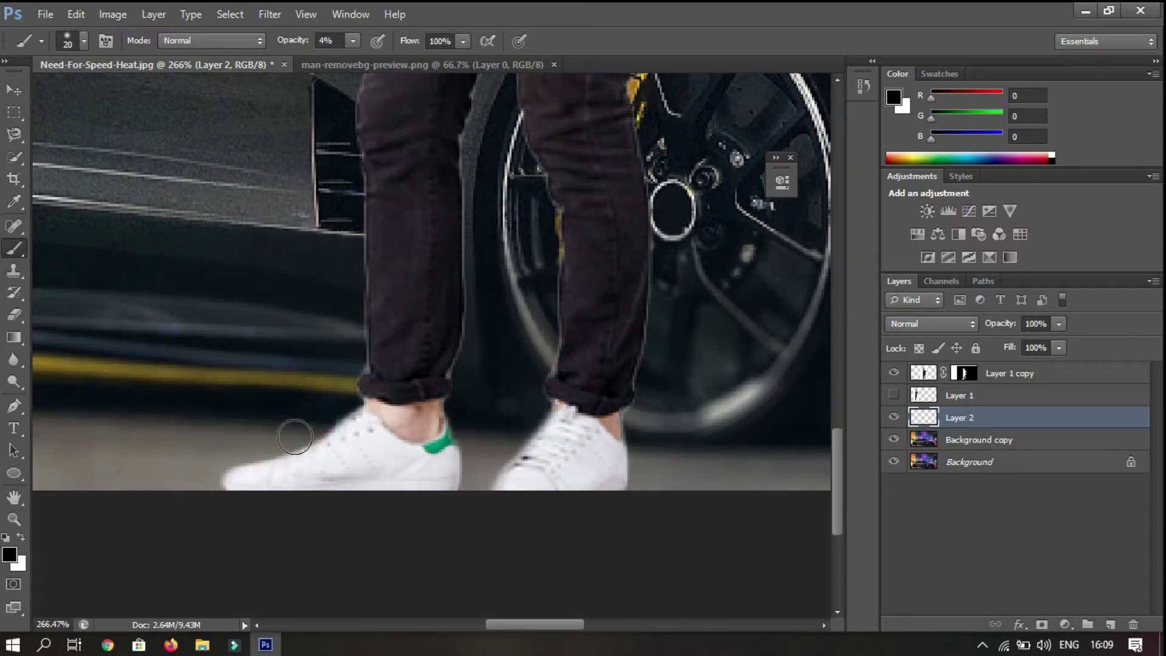
click(297, 438)
At 100% brush opacity, paint shadow along the left shoe, between the sneakers and beside the right heel
click(351, 41)
drag(359, 59, 442, 59)
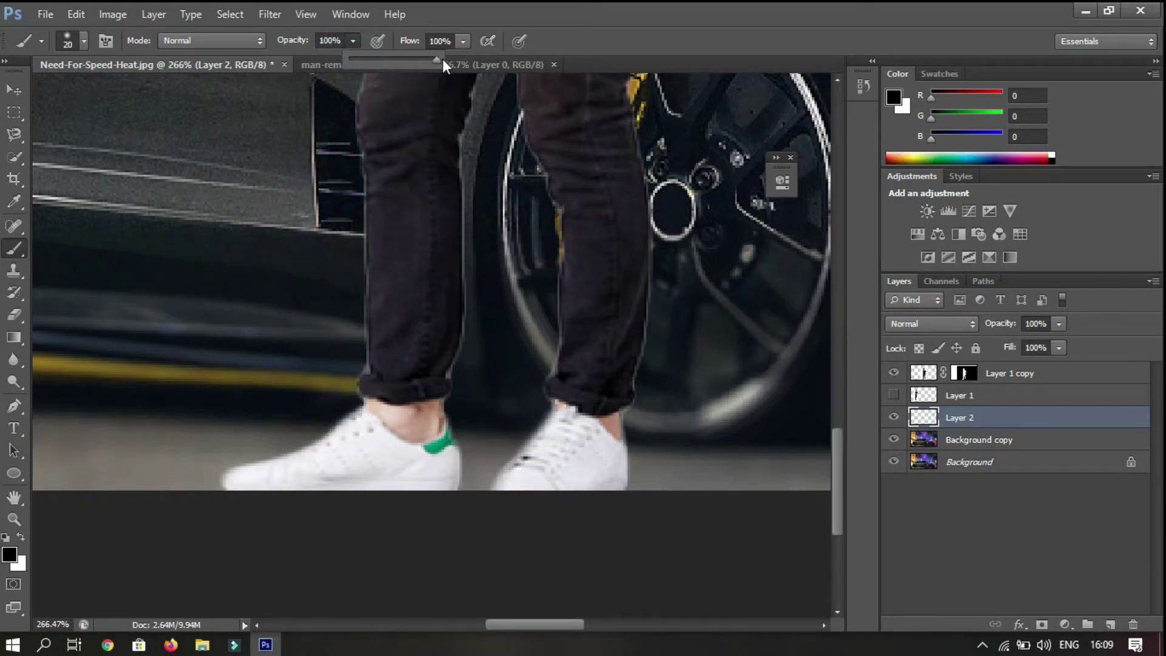
mouse_move(311, 426)
mouse_down()
mouse_move(229, 458)
mouse_move(203, 476)
mouse_move(209, 487)
mouse_up()
mouse_move(500, 477)
mouse_down()
mouse_move(468, 439)
mouse_move(512, 441)
mouse_move(493, 448)
mouse_move(476, 489)
mouse_move(468, 463)
mouse_up()
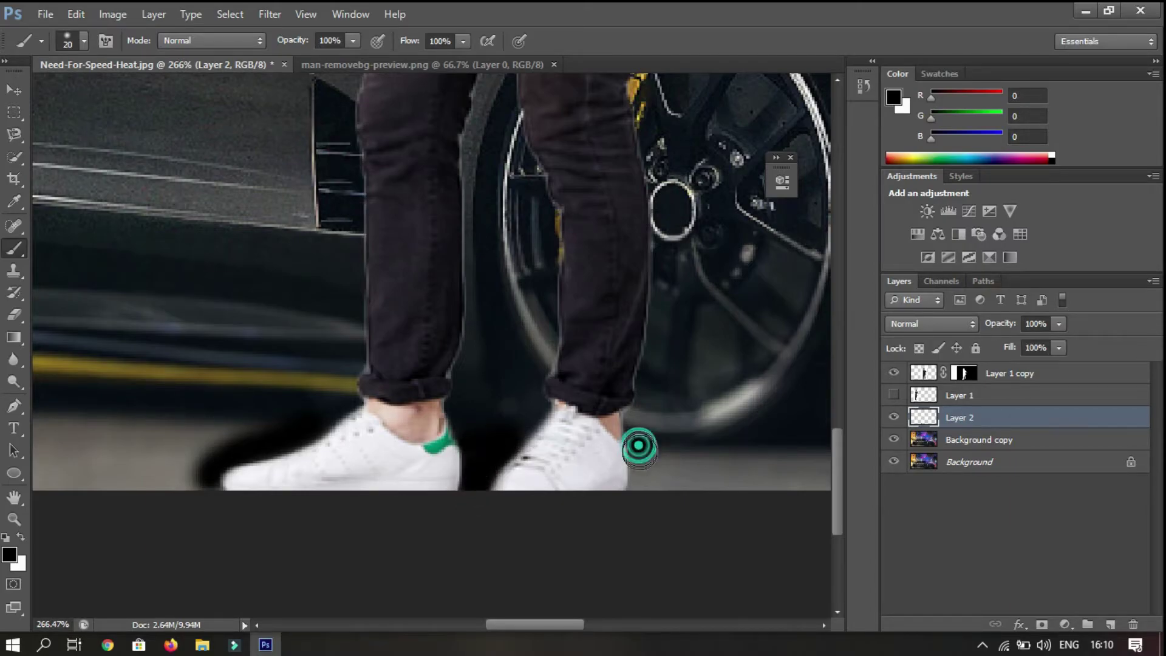
mouse_move(638, 461)
mouse_down()
mouse_move(640, 471)
mouse_move(645, 448)
mouse_move(718, 485)
mouse_move(661, 494)
mouse_move(674, 477)
mouse_move(734, 486)
mouse_up()
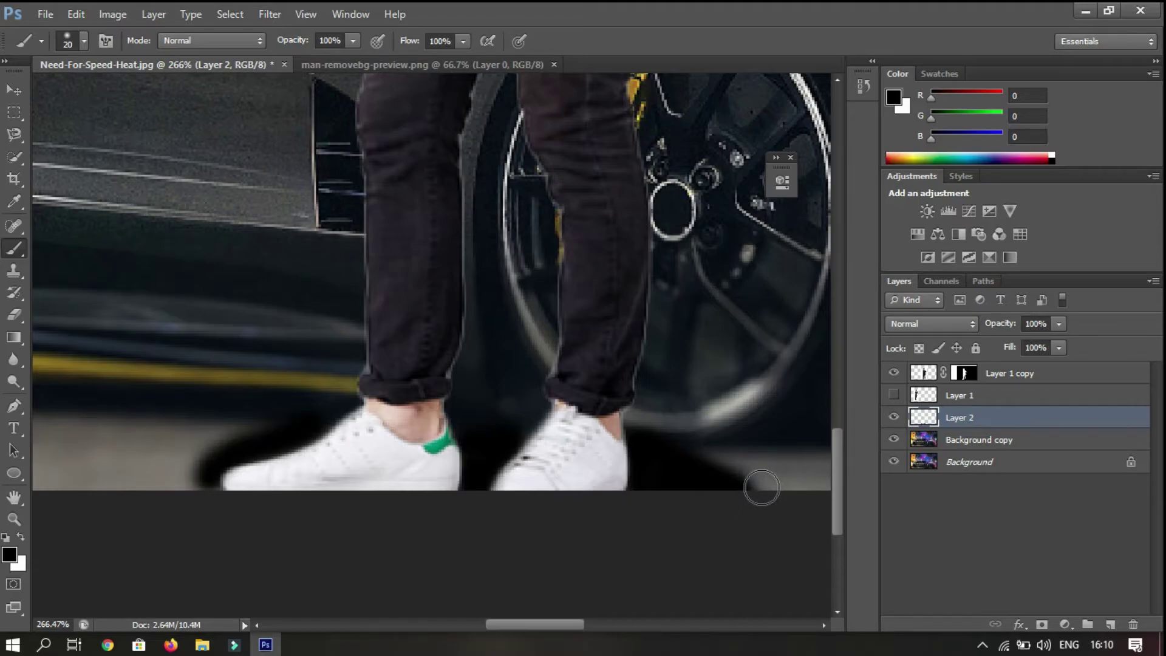
key(ctrl+minus)
key(ctrl+minus)
key(ctrl+minus)
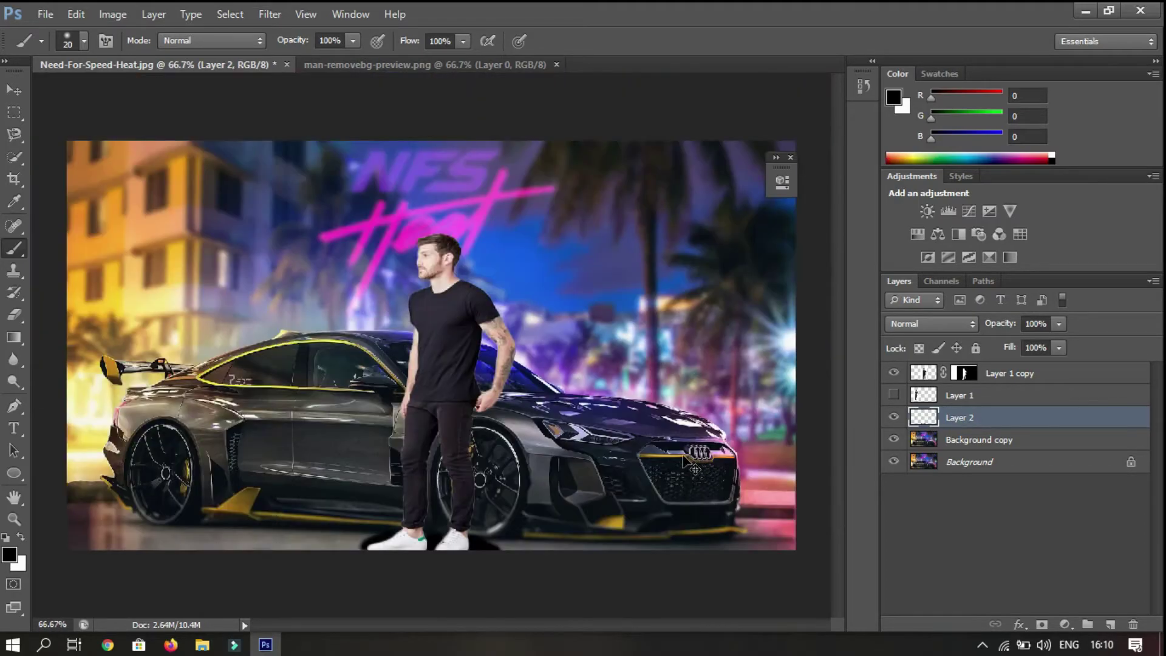
Check the shoes and head at 100% zoom and lower Layer 2 opacity to 55%
key(ctrl+plus)
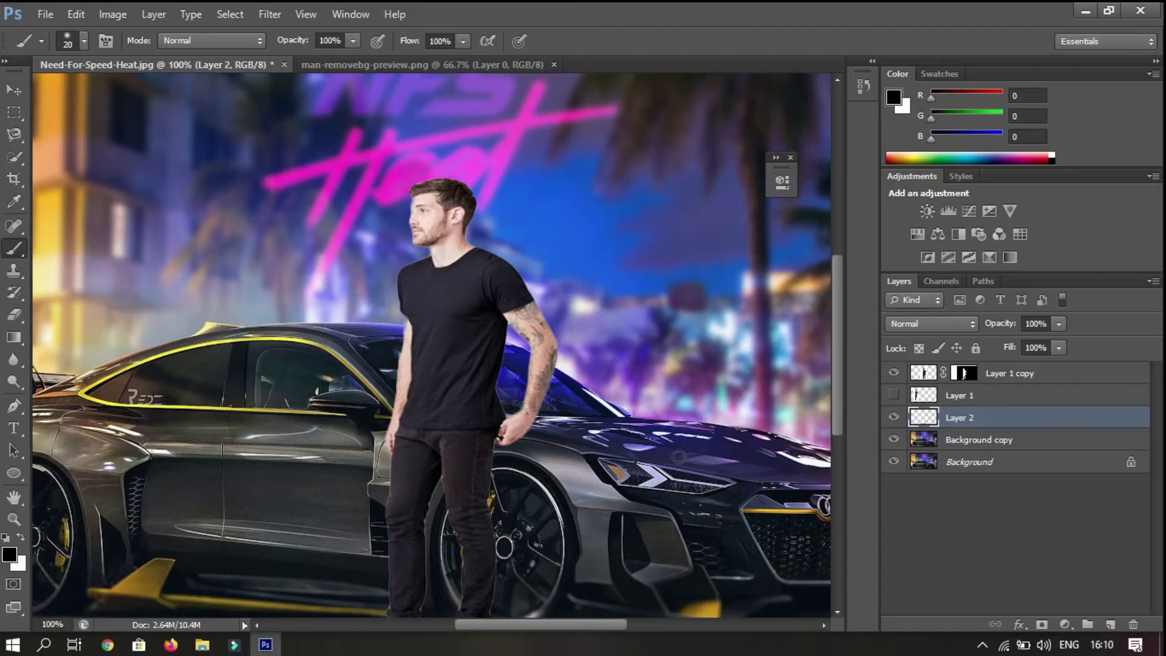
drag(612, 433, 609, 221)
drag(578, 290, 562, 413)
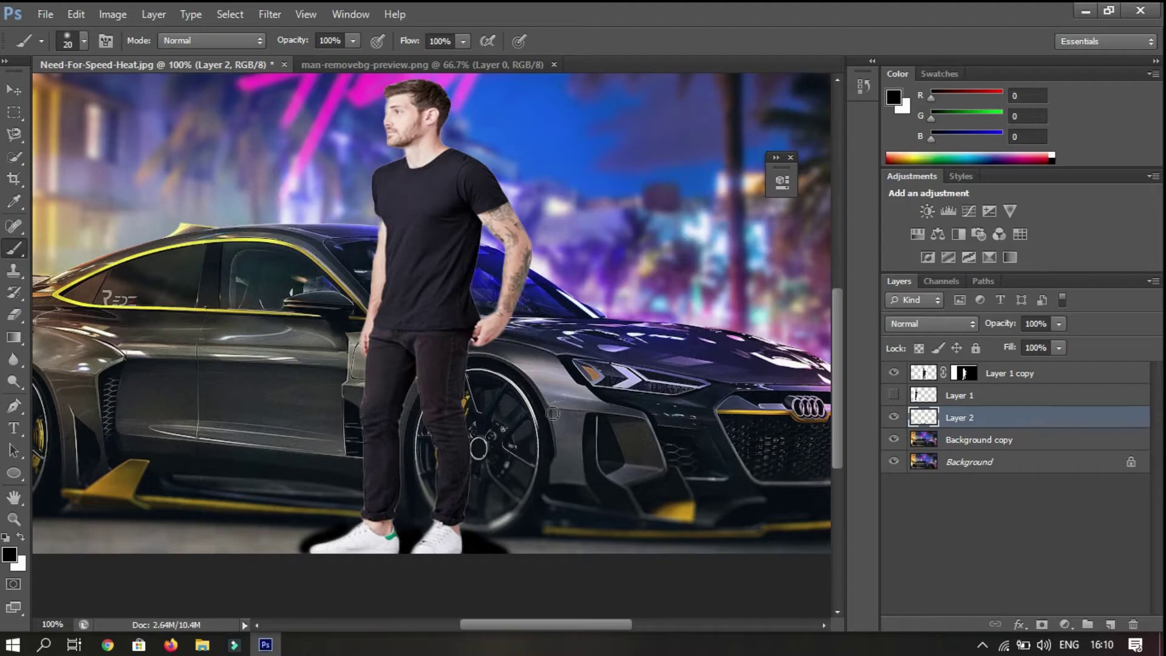
click(1058, 324)
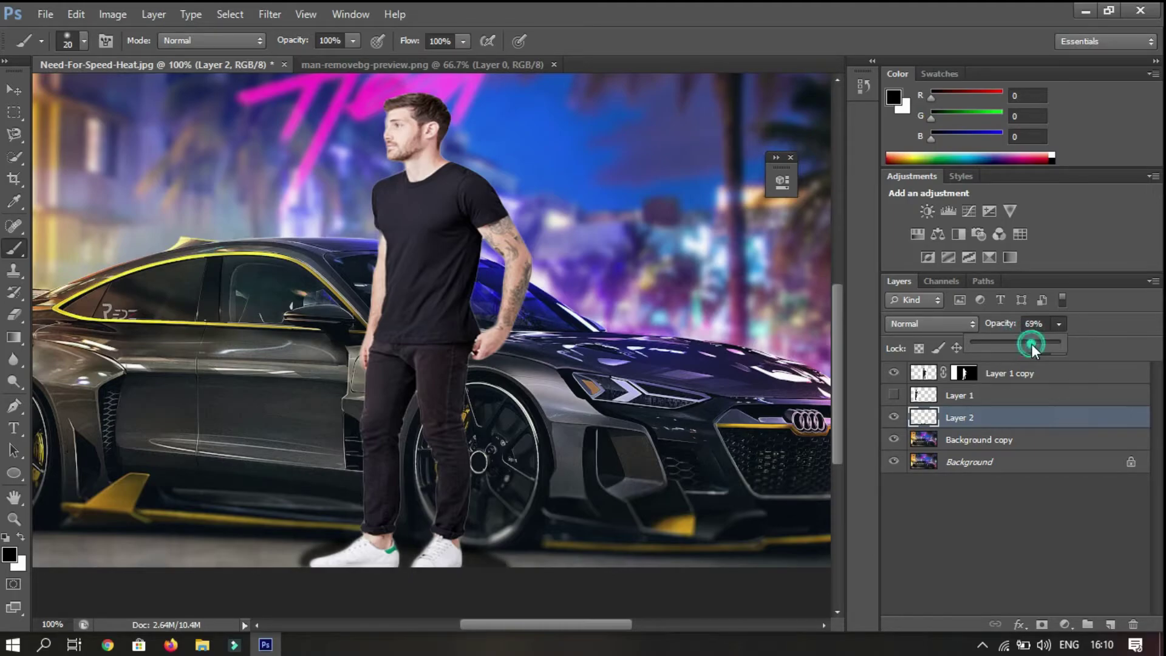
drag(1039, 344, 1018, 344)
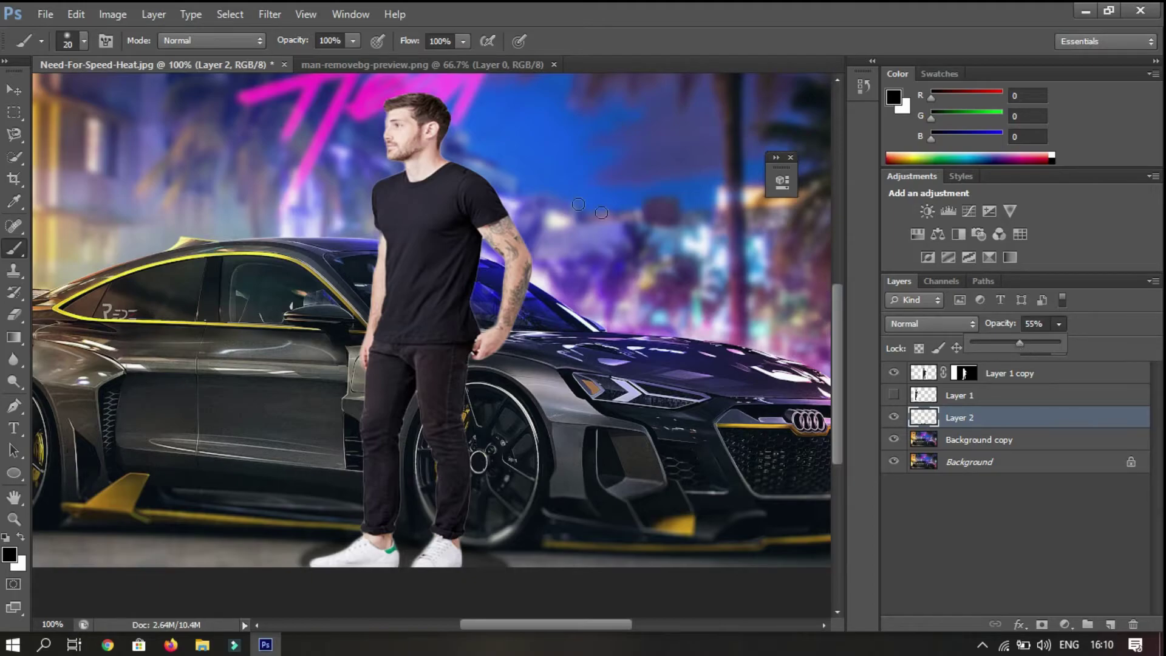
click(265, 13)
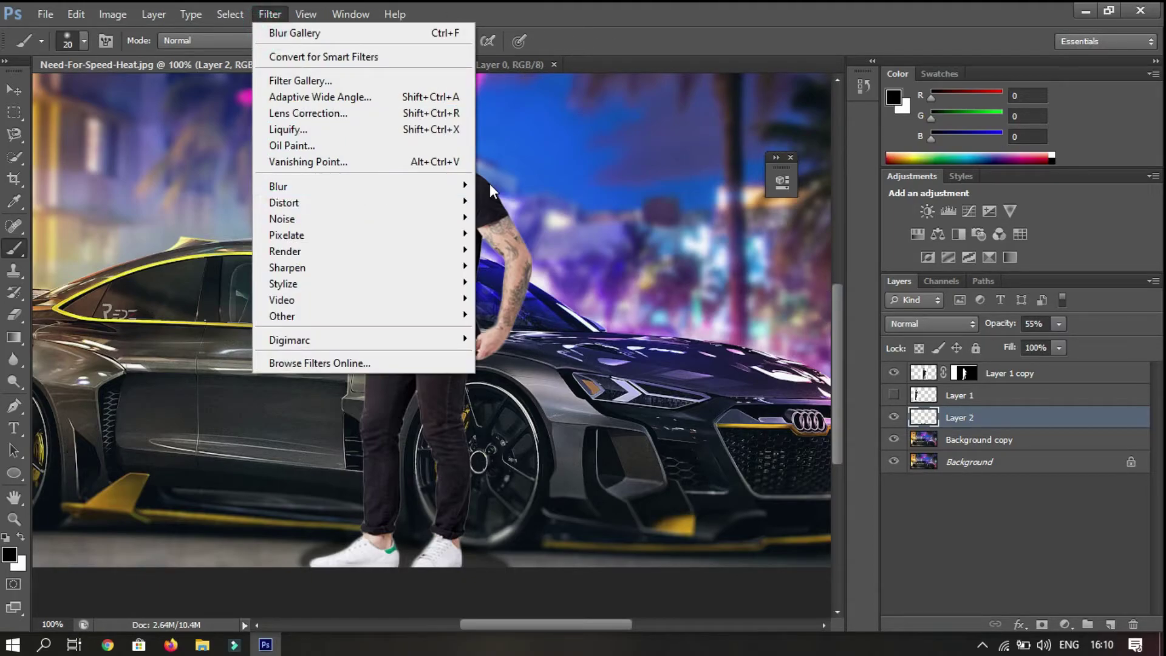
mouse_move(278, 186)
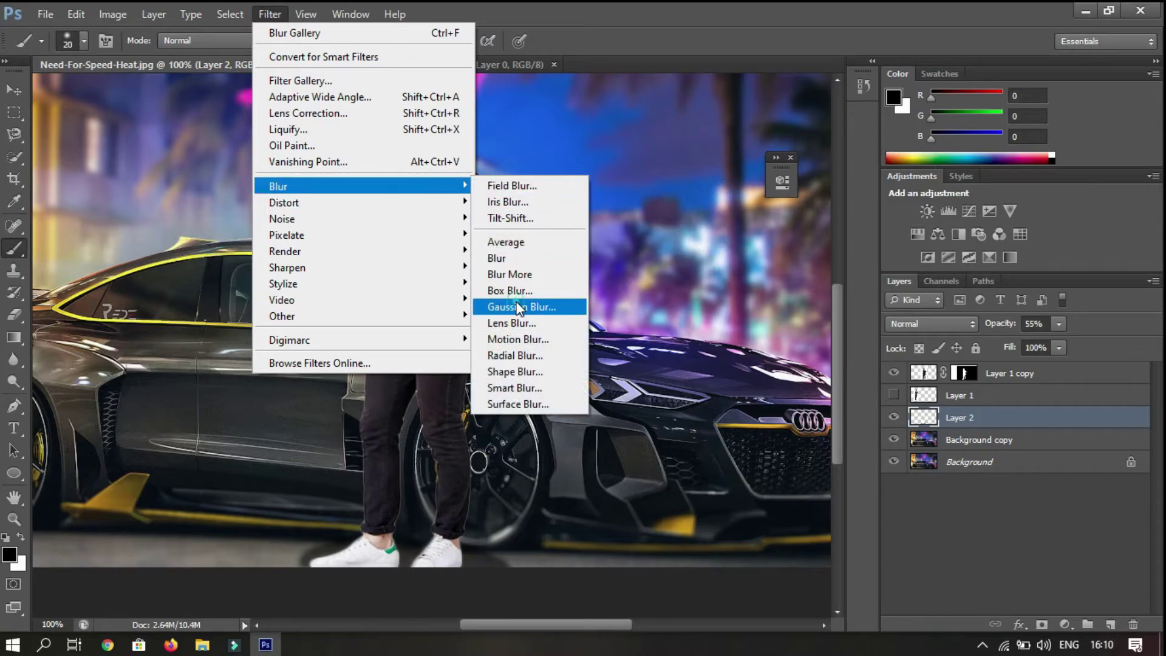
Blur the Layer 2 shoe shadow with a 6.3 px Gaussian Blur and return to a size-50 brush
click(521, 306)
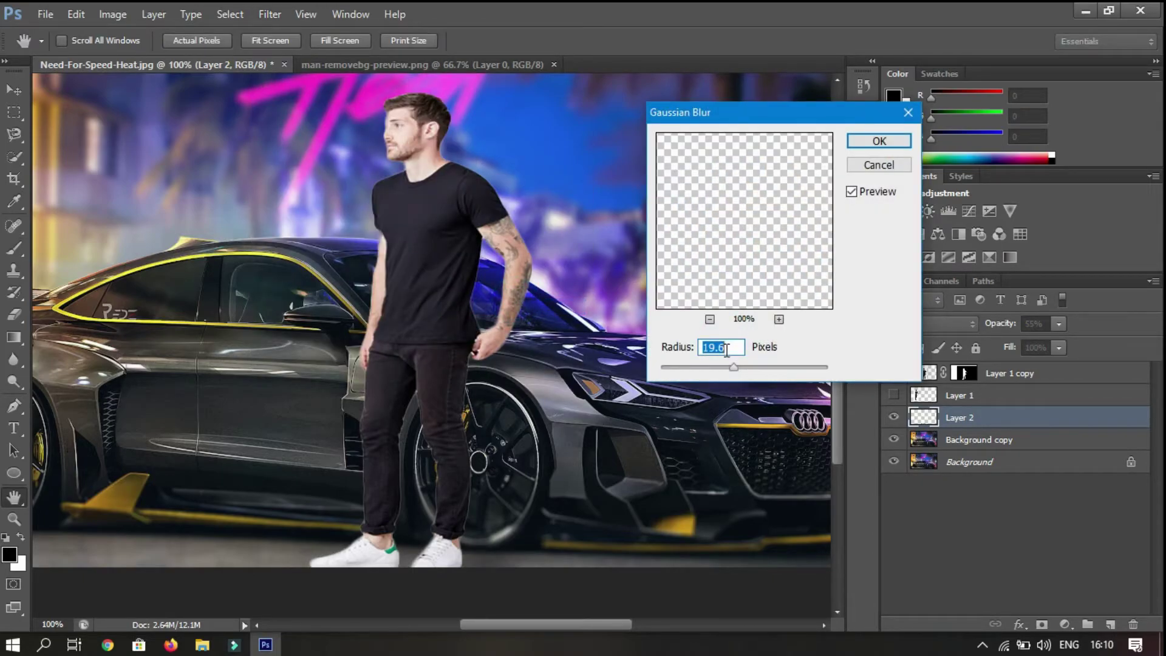
drag(713, 366, 697, 368)
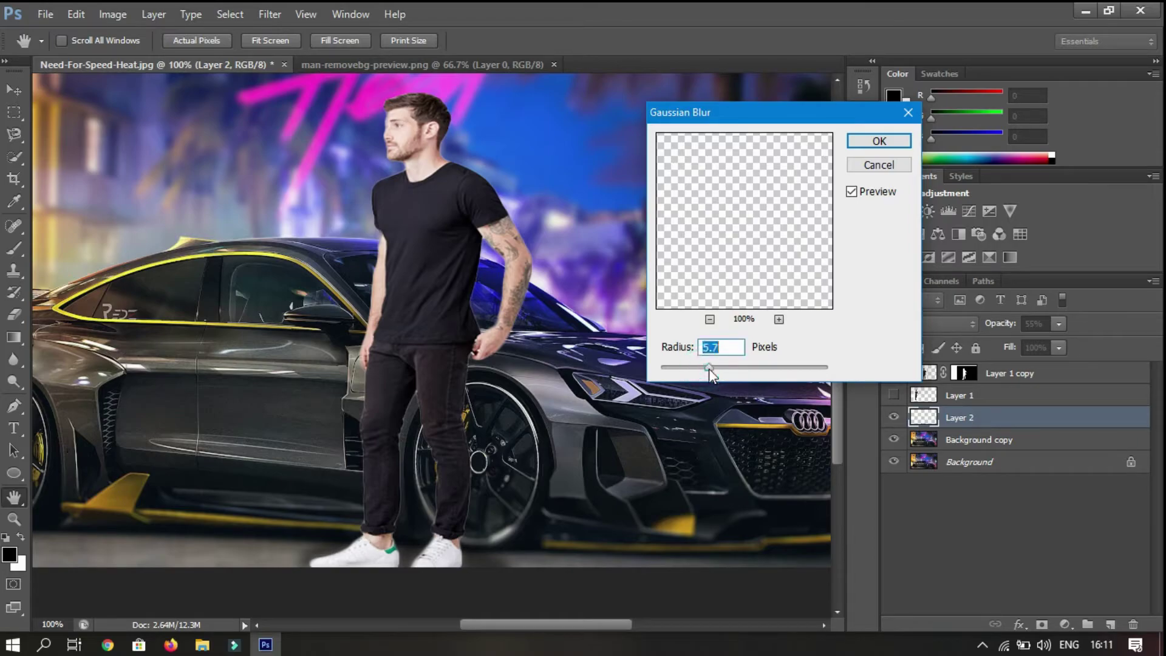
click(879, 141)
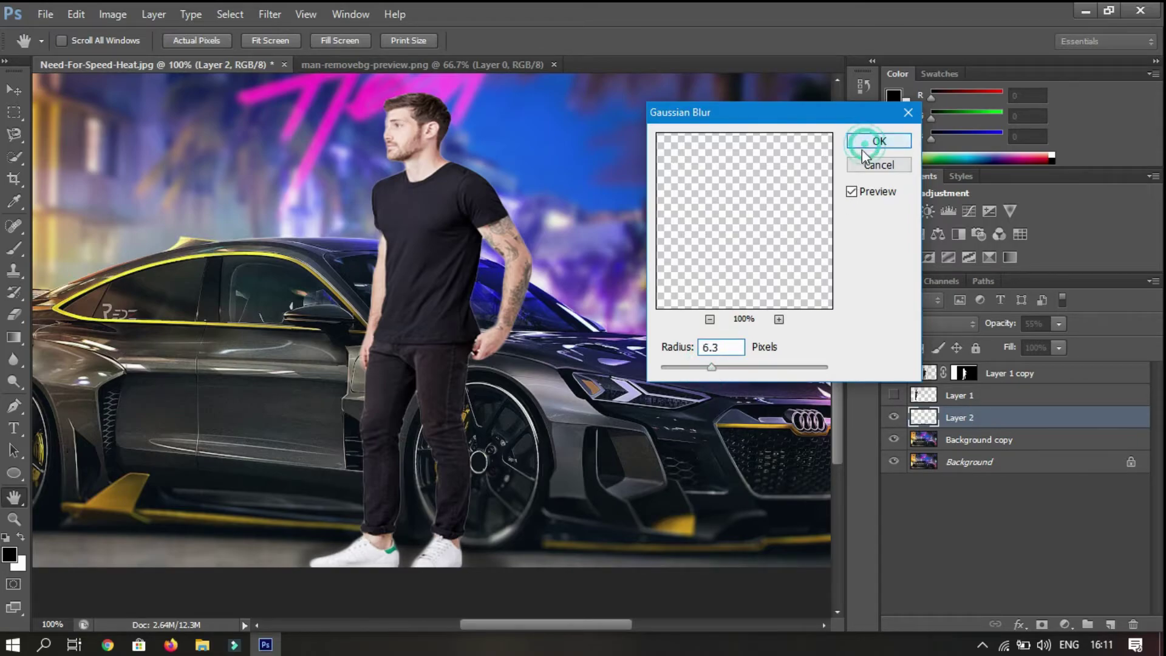
key(b)
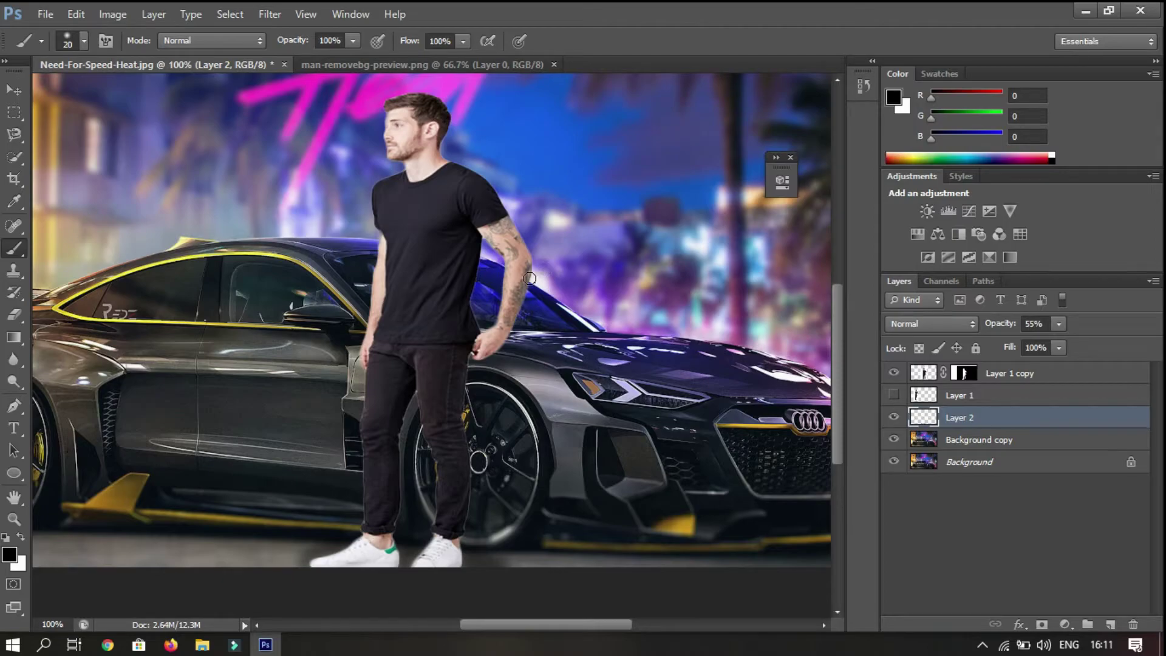
key(ctrl+minus)
key(bracketright)
key(bracketright)
key(bracketright)
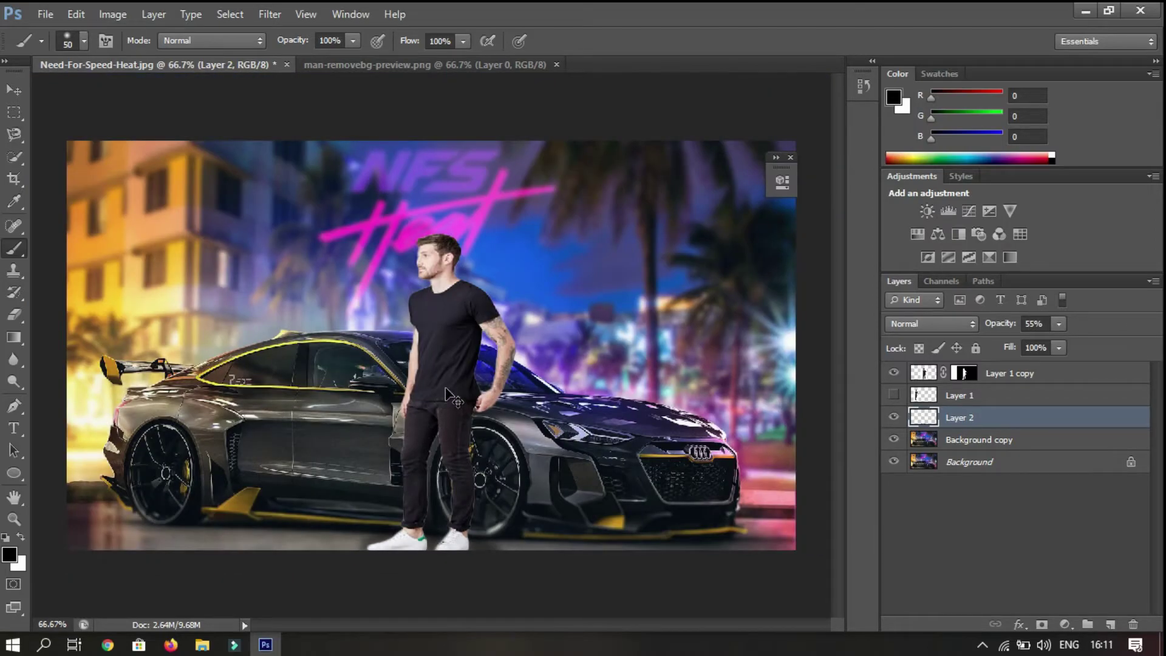
On a new Layer 3, paint black shadow with a 60 px brush between the arm and torso and along the arm
key(ctrl+plus)
key(ctrl+plus)
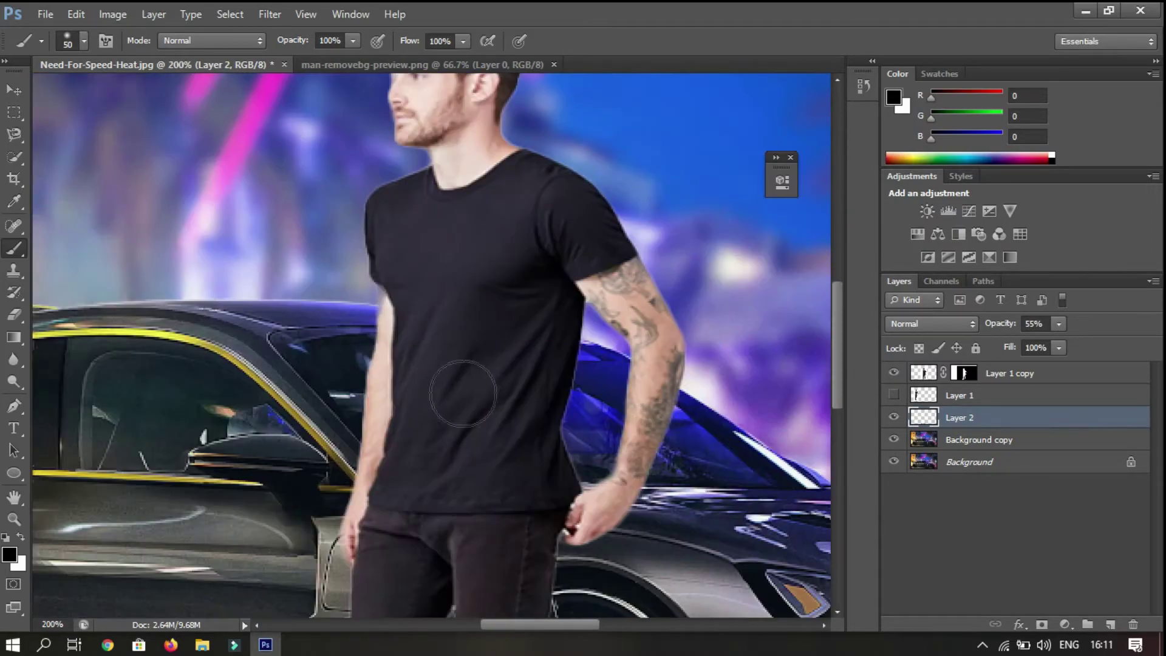
mouse_move(509, 401)
mouse_down()
mouse_move(427, 328)
mouse_move(373, 424)
mouse_up()
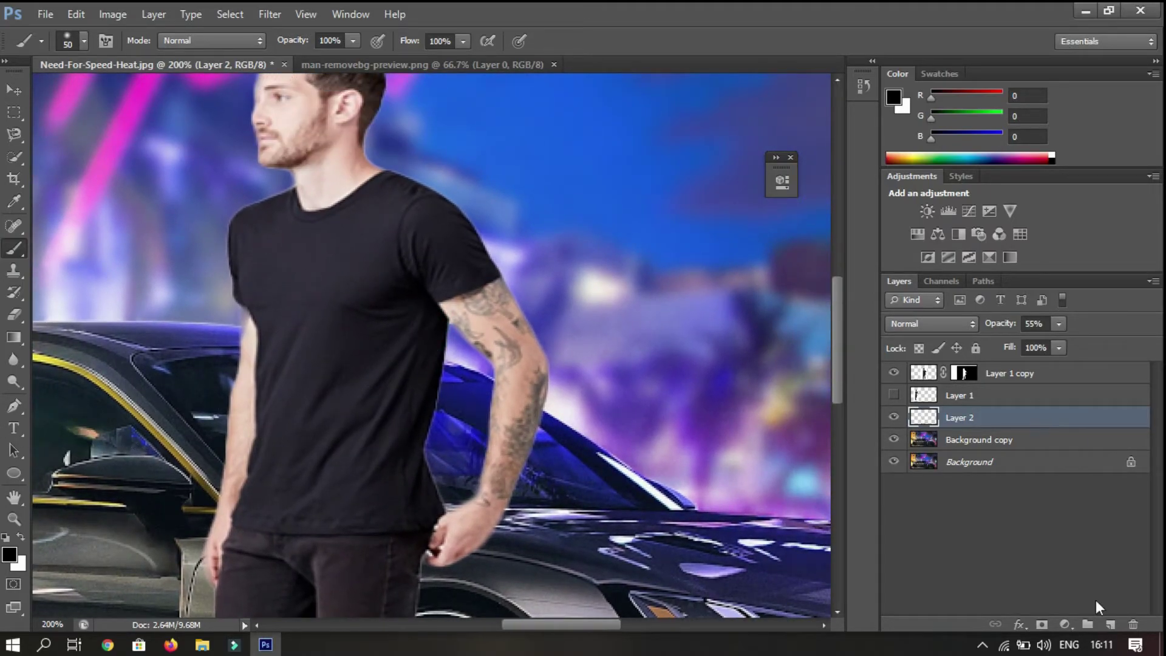
click(1110, 623)
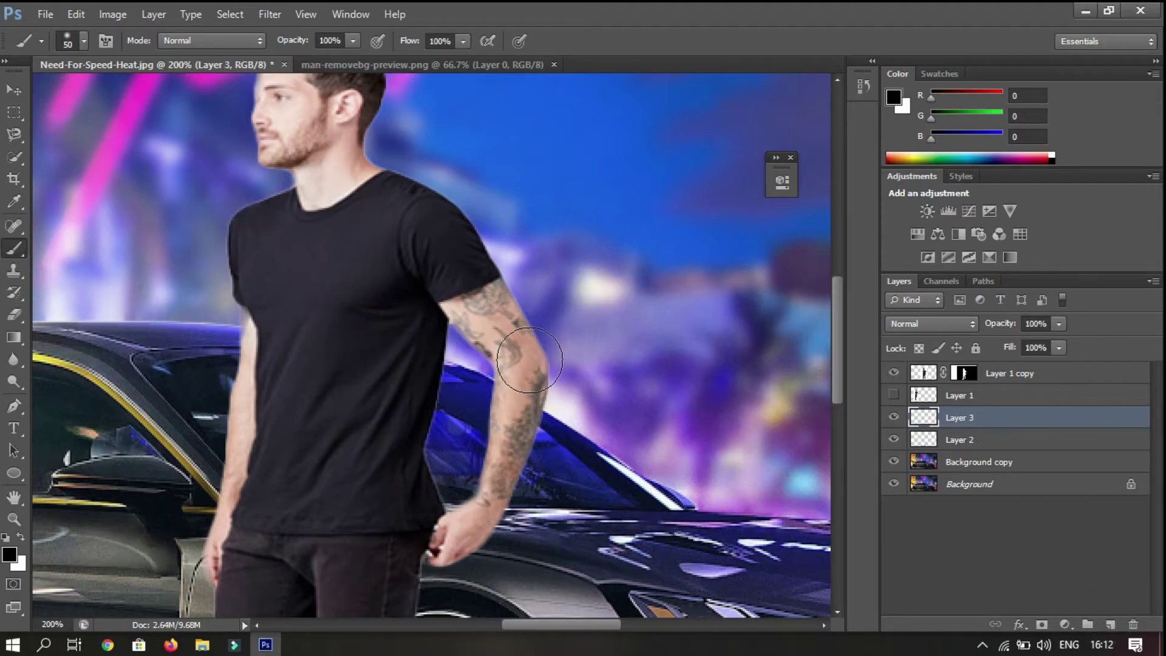
key(bracketright)
mouse_move(455, 364)
mouse_down()
mouse_move(477, 388)
mouse_move(456, 468)
mouse_move(456, 434)
mouse_up()
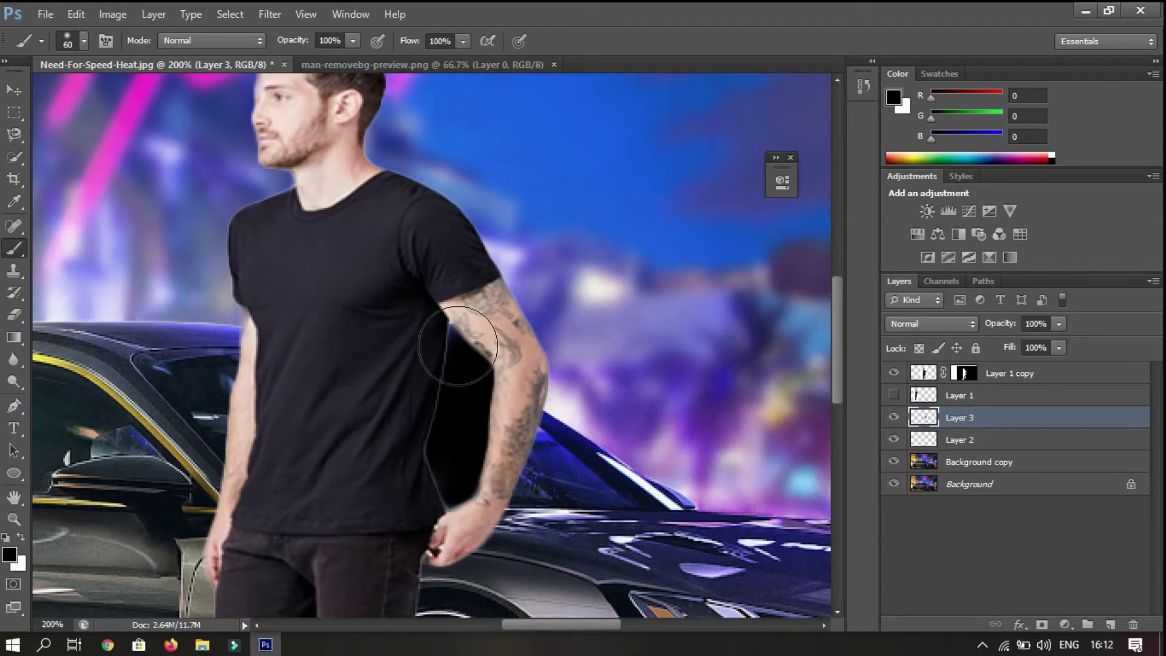
scroll(567, 443, down, 4)
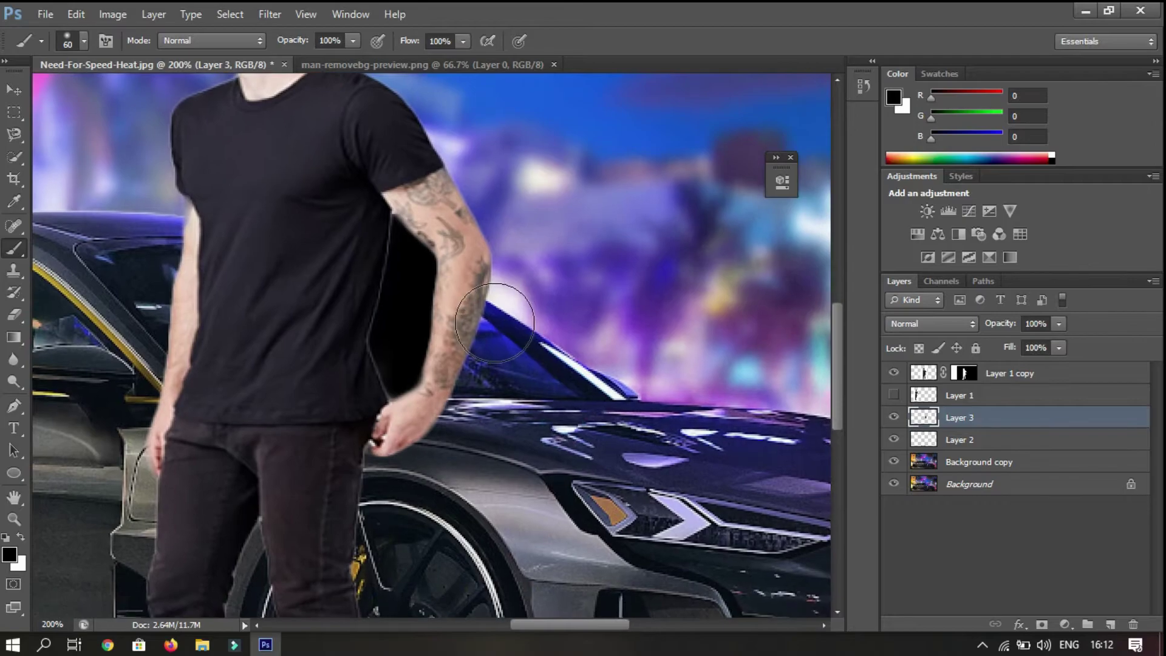
mouse_move(497, 311)
mouse_down()
mouse_move(436, 433)
mouse_move(479, 271)
mouse_move(362, 504)
mouse_up()
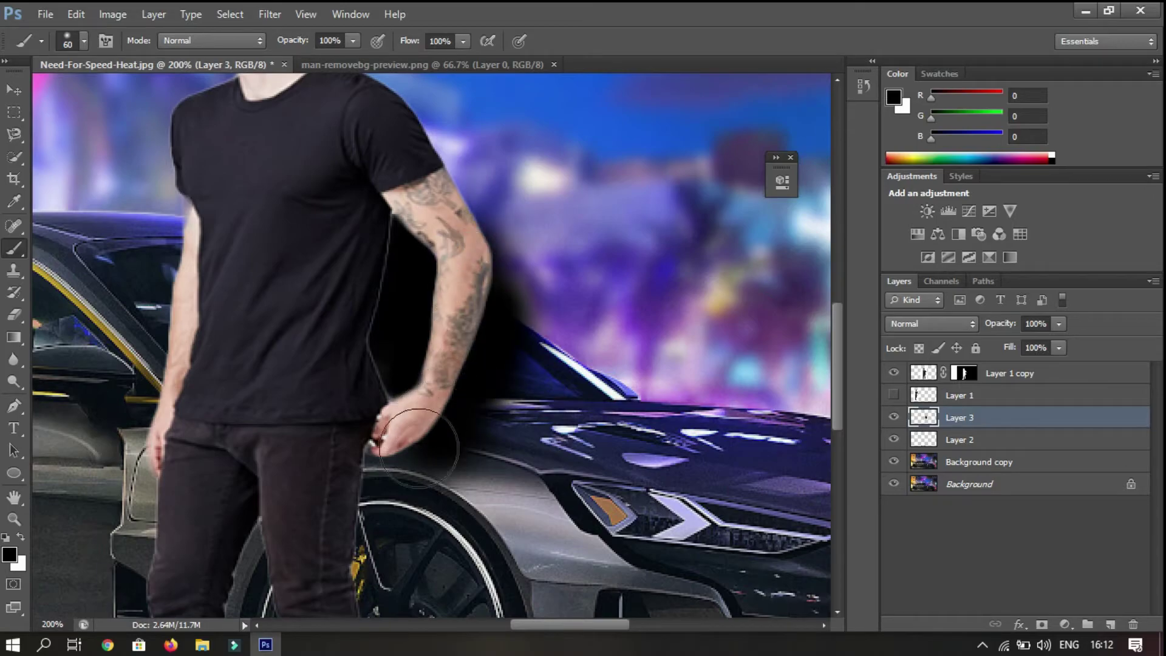
Paint shadow between the legs over the wheel and beside the shoulder, then zoom back to 100%
scroll(362, 504, down, 5)
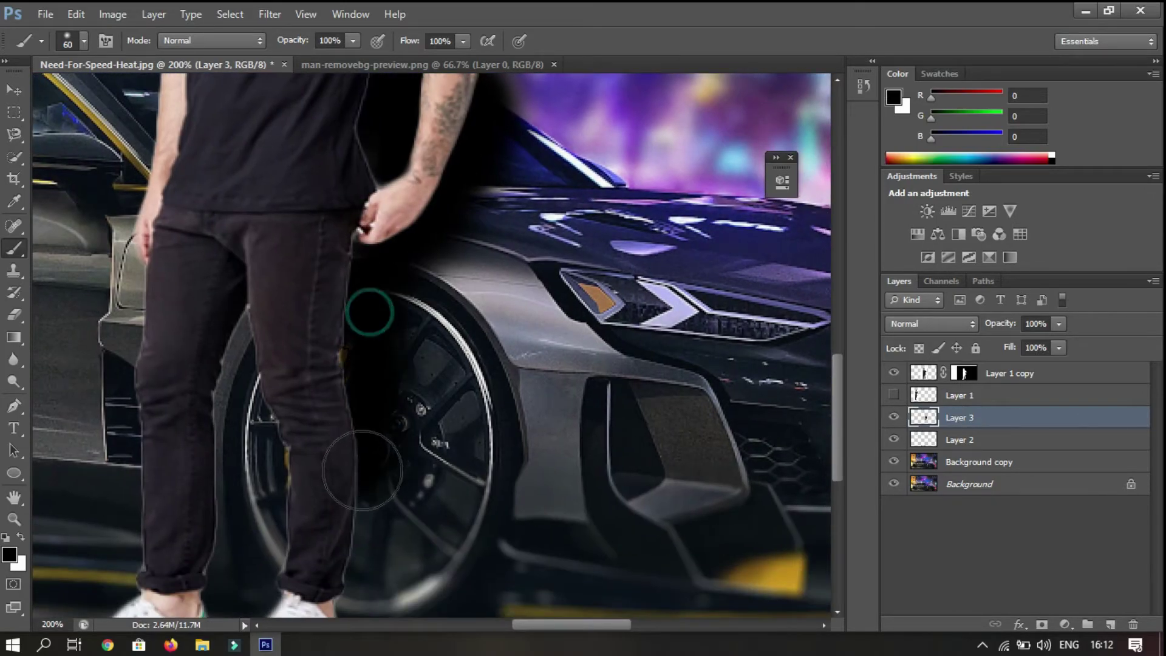
drag(370, 312, 358, 577)
scroll(365, 535, down, 3)
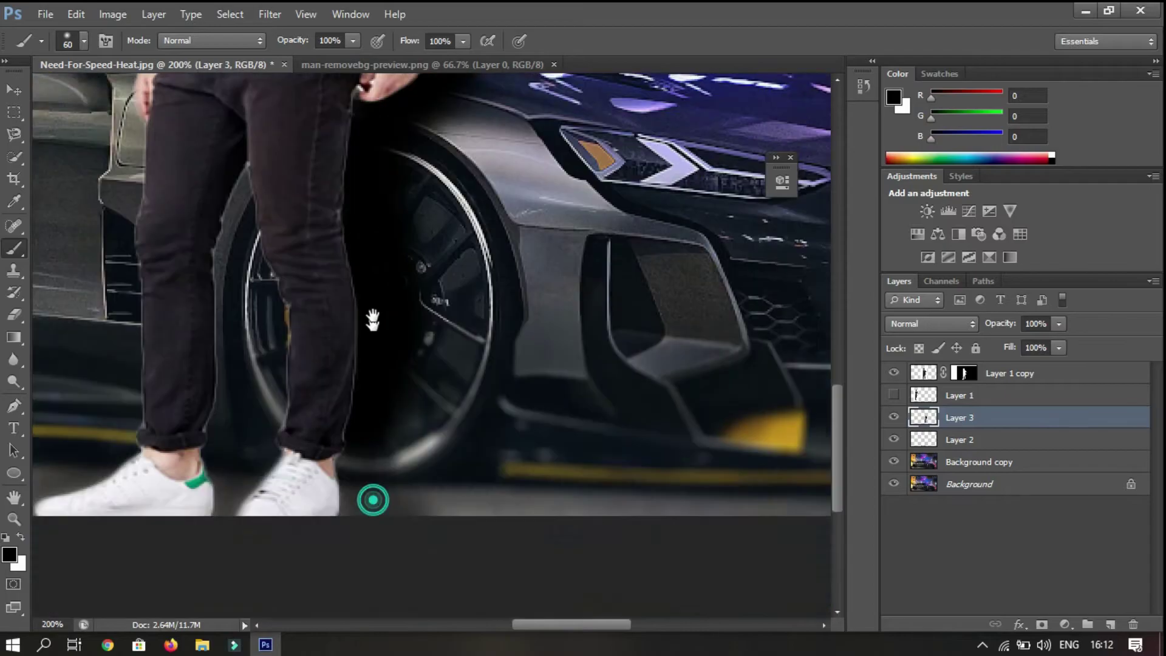
scroll(370, 486, down, 2)
mouse_move(362, 439)
mouse_down()
mouse_move(254, 377)
mouse_move(237, 115)
mouse_move(221, 320)
mouse_move(247, 130)
mouse_move(203, 316)
mouse_up()
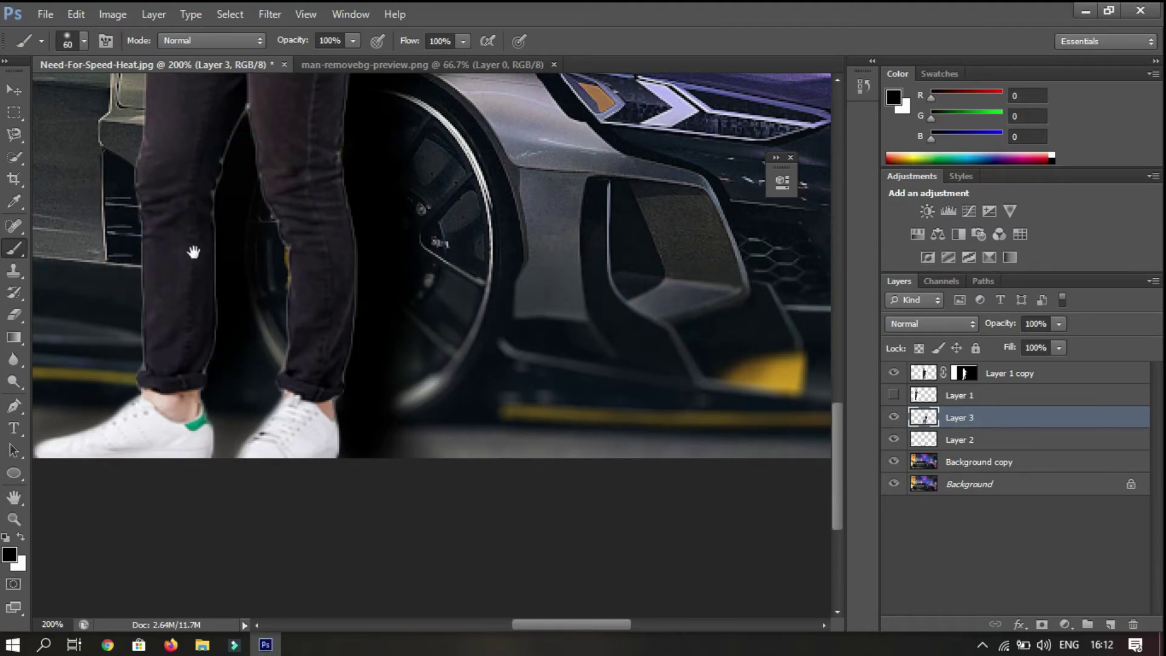
mouse_move(193, 252)
mouse_down()
mouse_move(354, 366)
mouse_move(401, 379)
mouse_up()
mouse_move(607, 370)
mouse_down()
mouse_move(395, 437)
mouse_move(359, 571)
mouse_up()
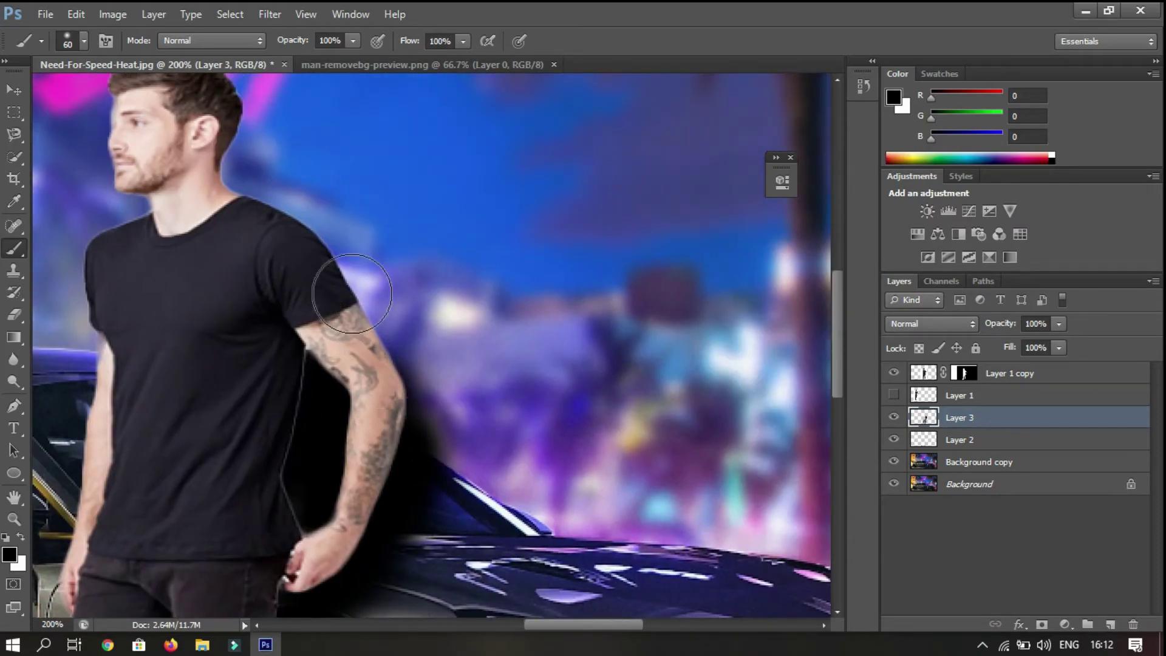
drag(344, 292, 309, 260)
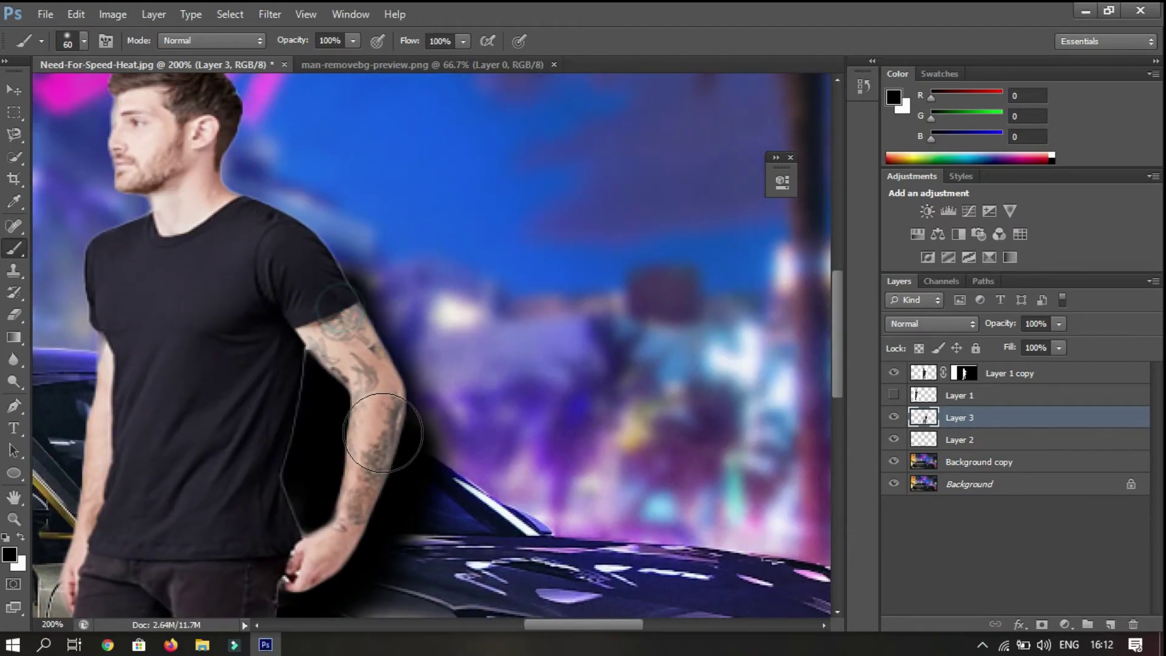
mouse_move(552, 352)
mouse_down()
mouse_move(644, 353)
mouse_move(650, 364)
mouse_move(632, 216)
mouse_up()
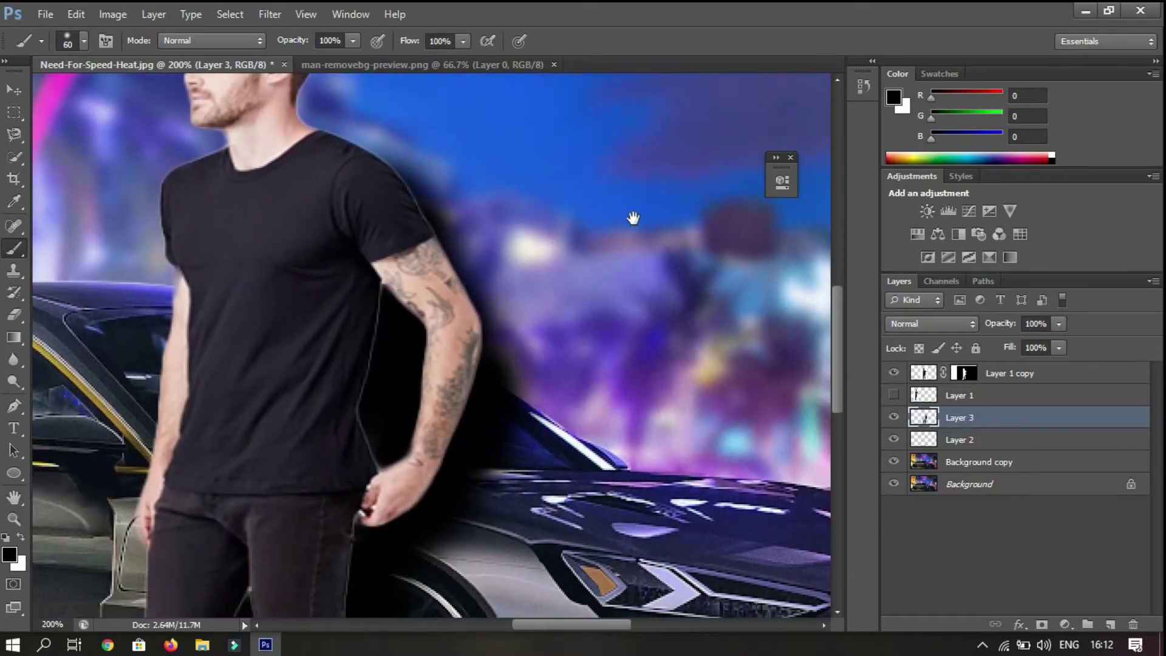
key(ctrl+minus)
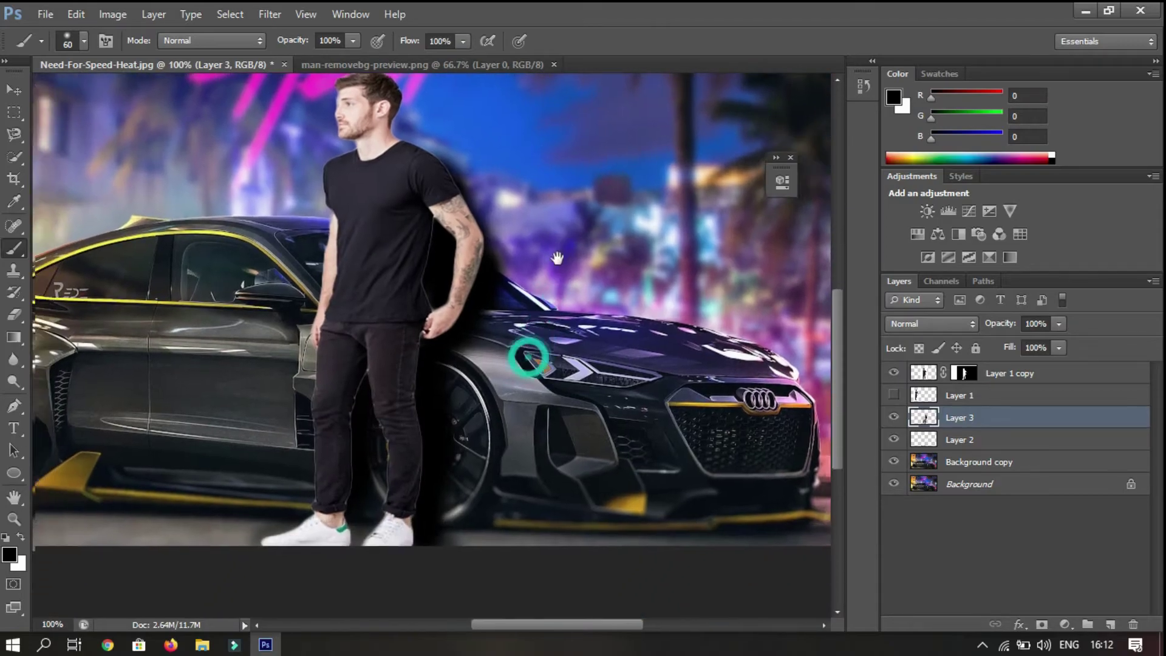
drag(528, 352, 698, 362)
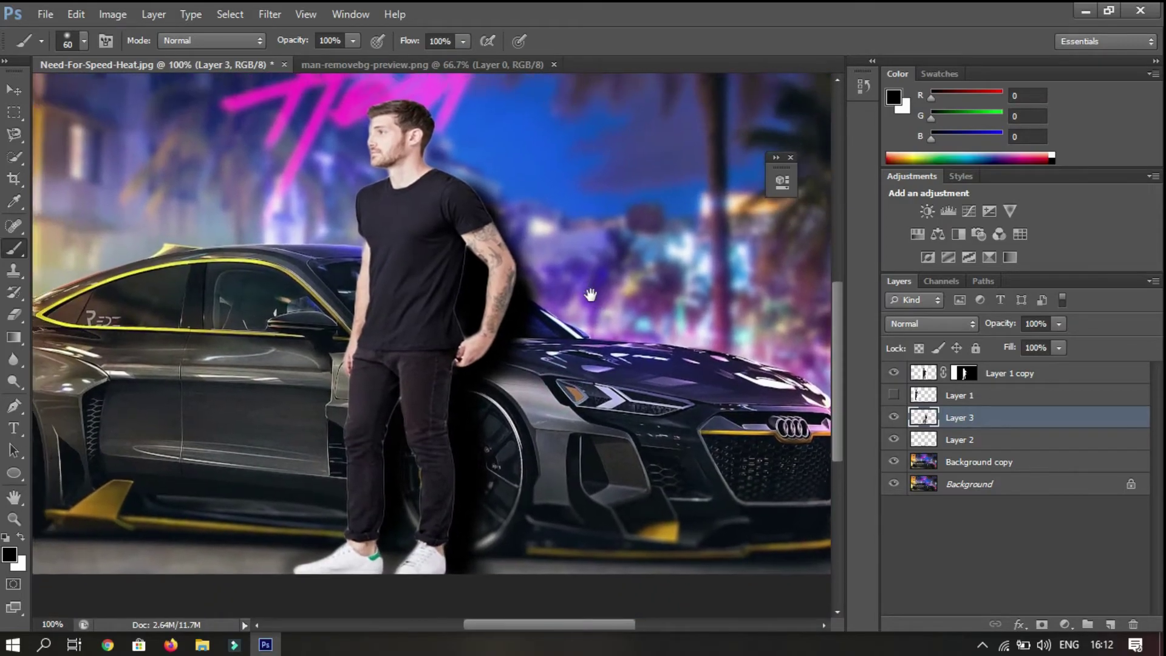
Fade Layer 3 to 63% and erase stray shadow over the sky, car roof and shoulder with a 125 px eraser
drag(1056, 324, 1014, 345)
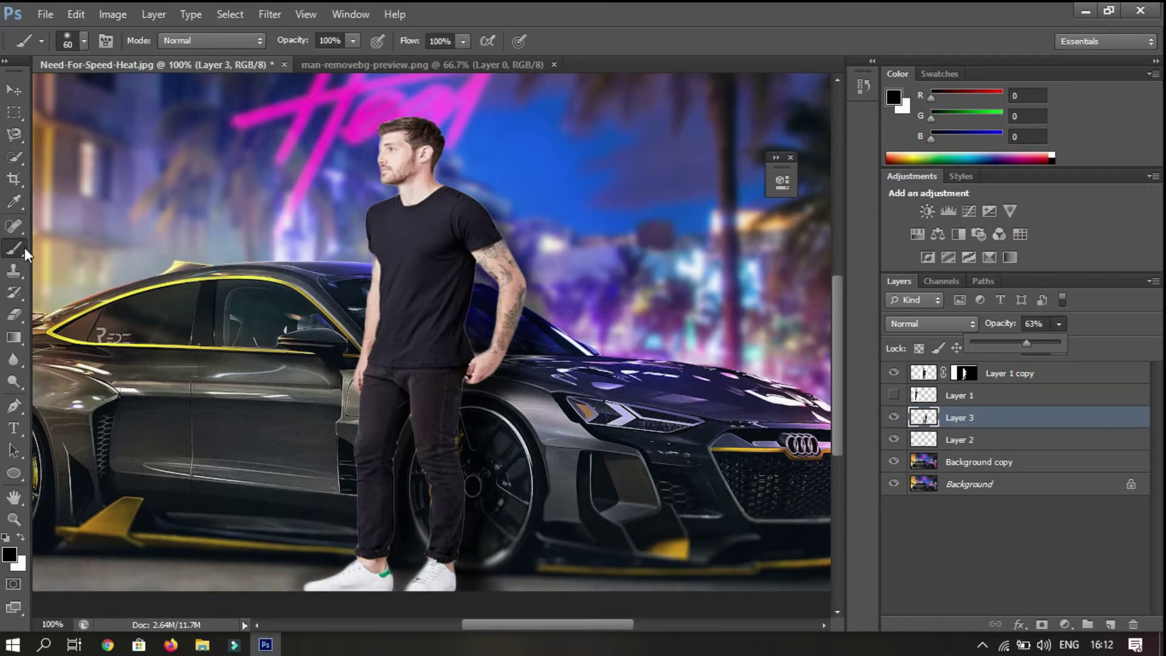
drag(322, 295, 362, 297)
click(18, 311)
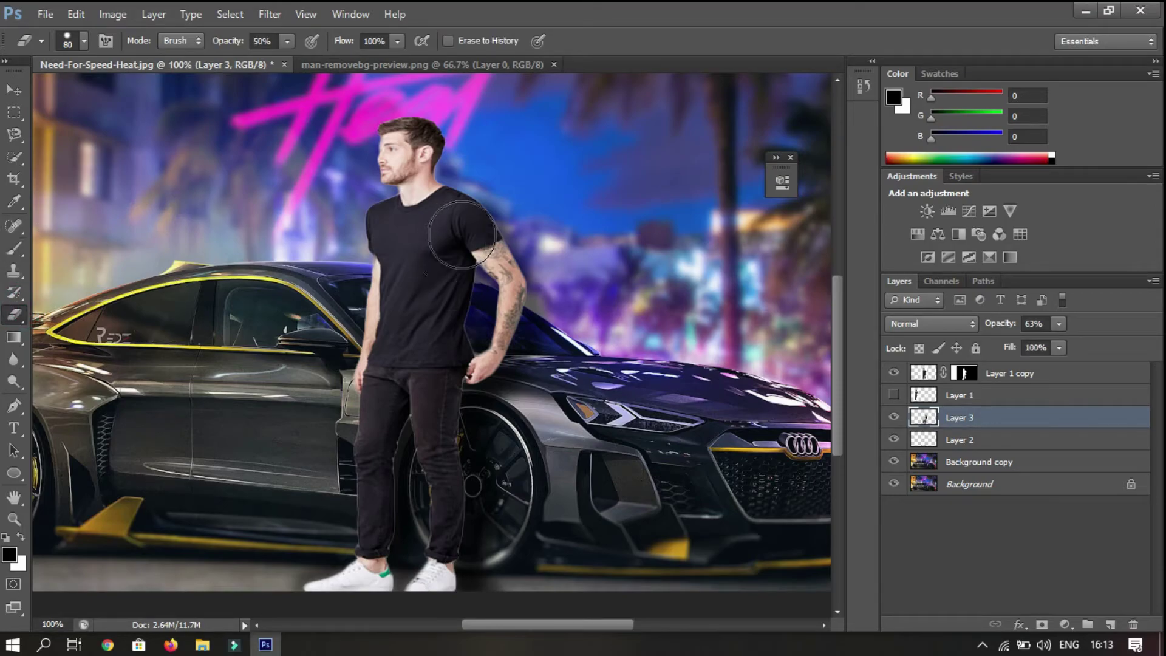
key(bracketright)
key(bracketright)
key(bracketright)
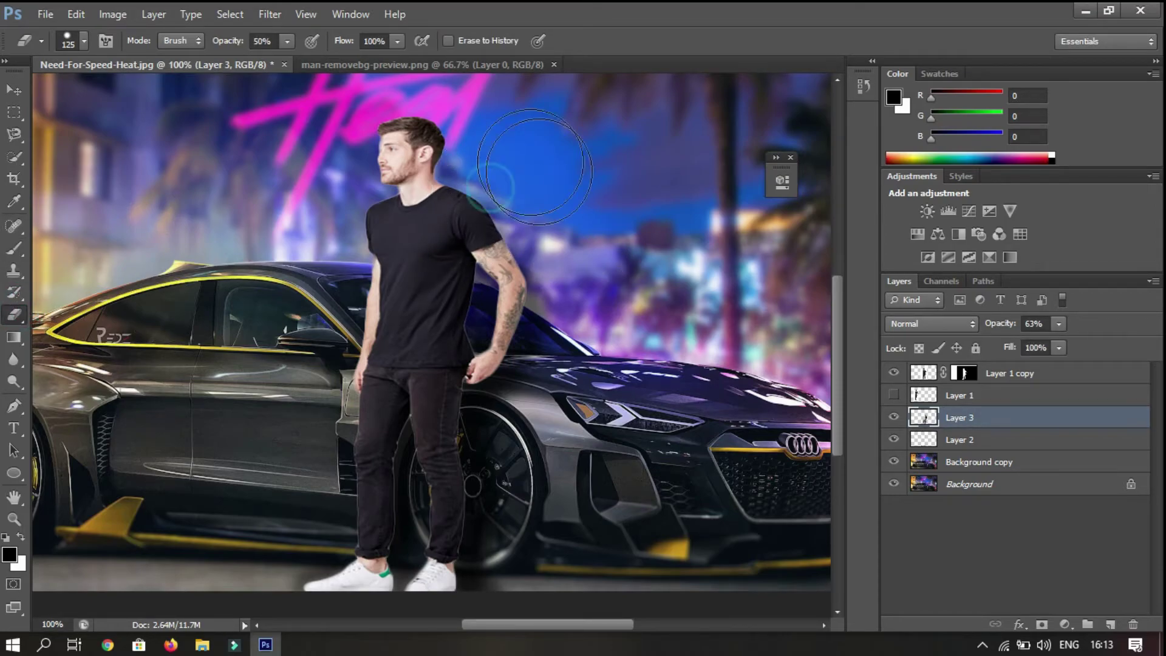
click(522, 163)
click(529, 206)
click(563, 225)
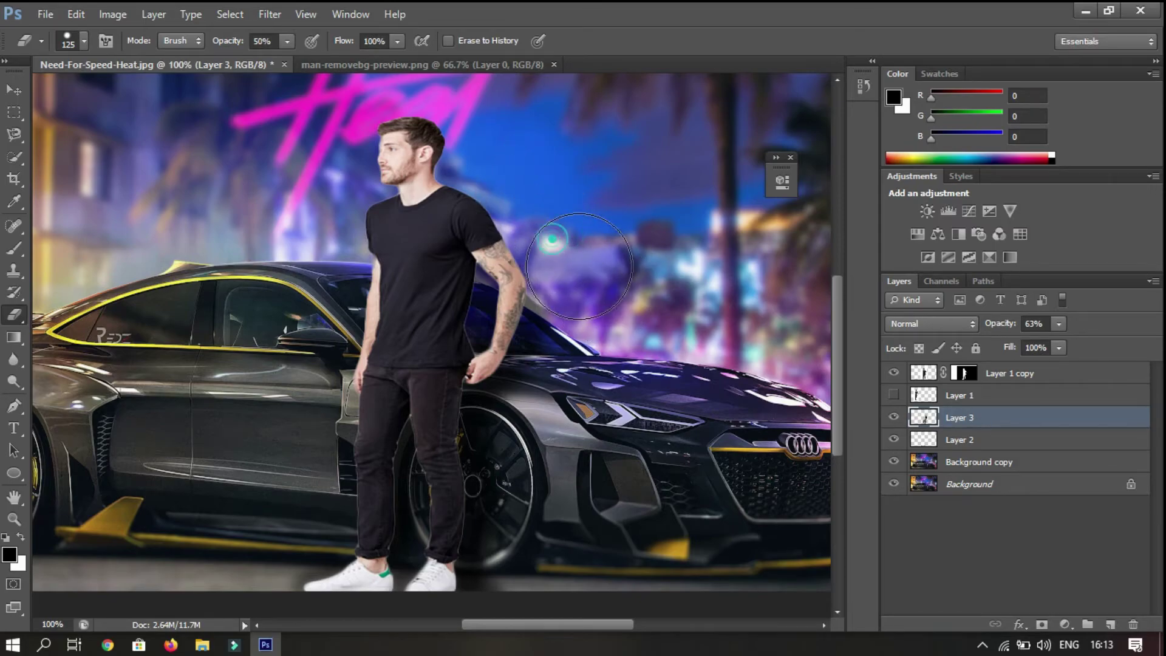
click(598, 276)
click(582, 283)
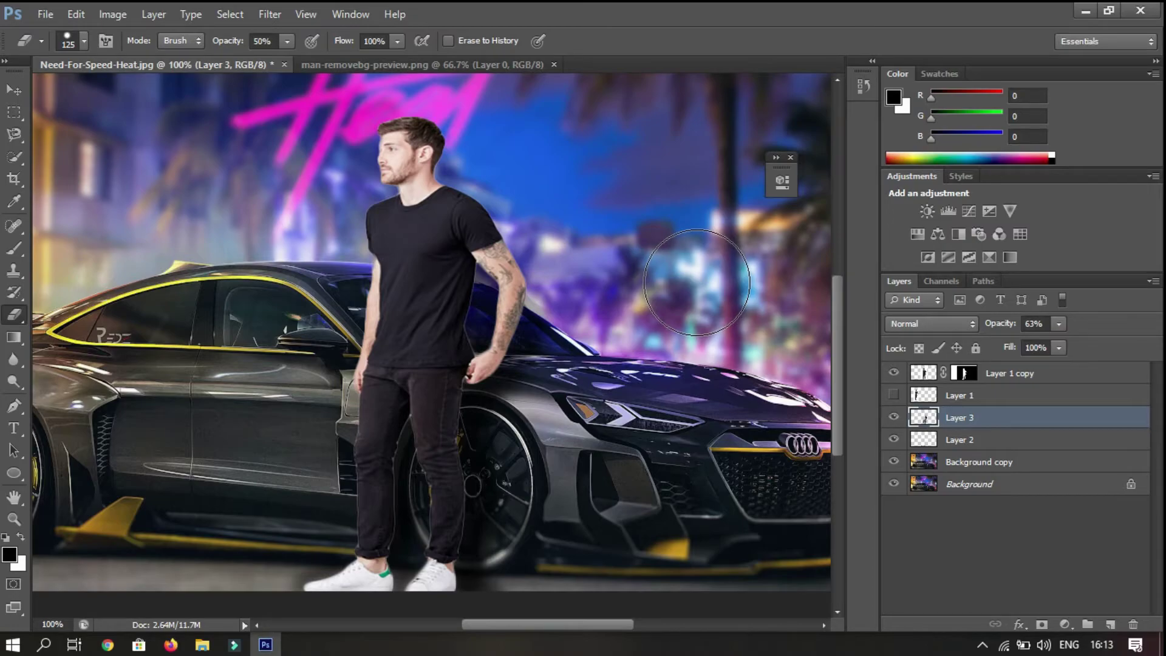
click(437, 289)
click(272, 13)
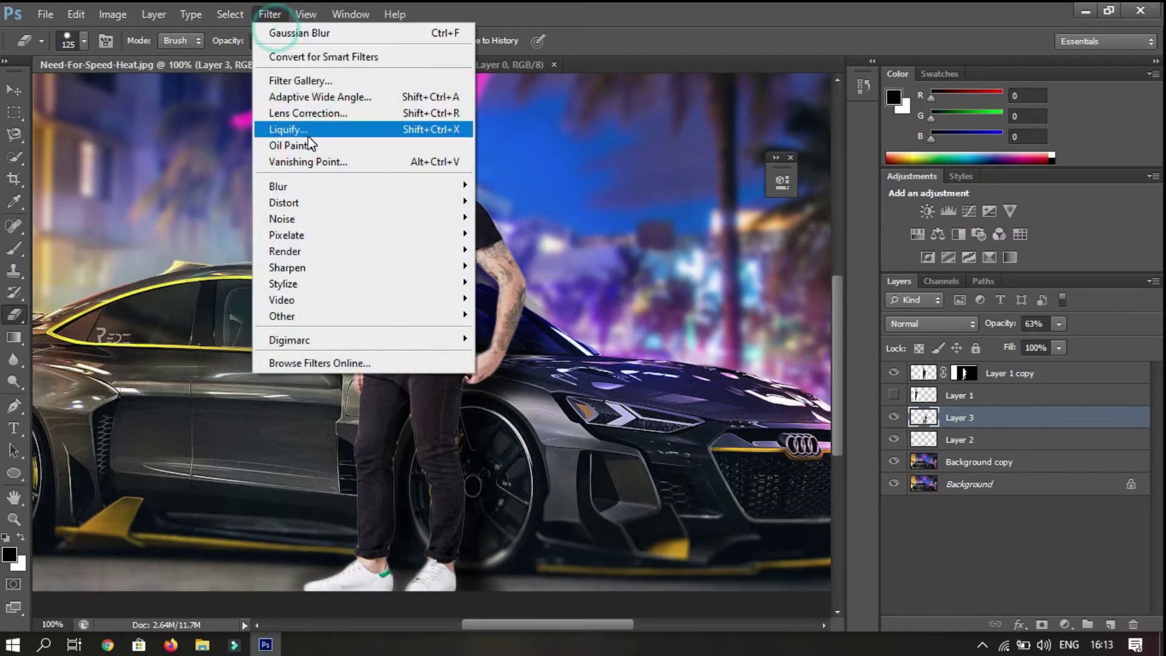
mouse_move(278, 185)
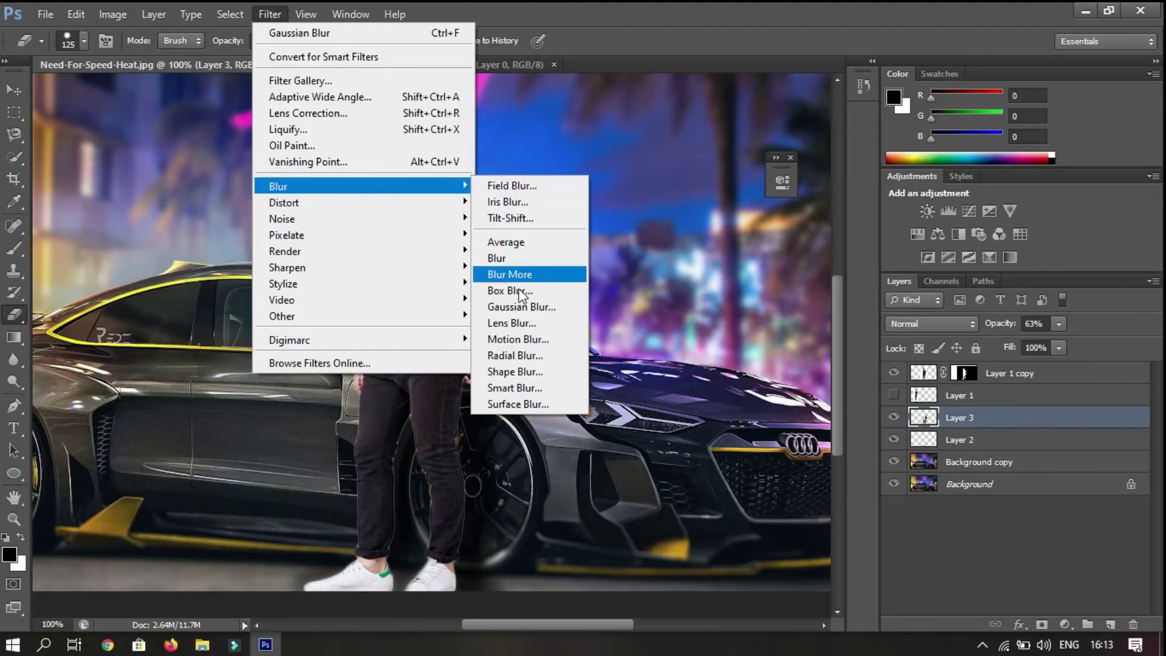
Preview a 2.1-pixel Gaussian Blur on Layer 3's cast shadow and inspect the result
click(521, 308)
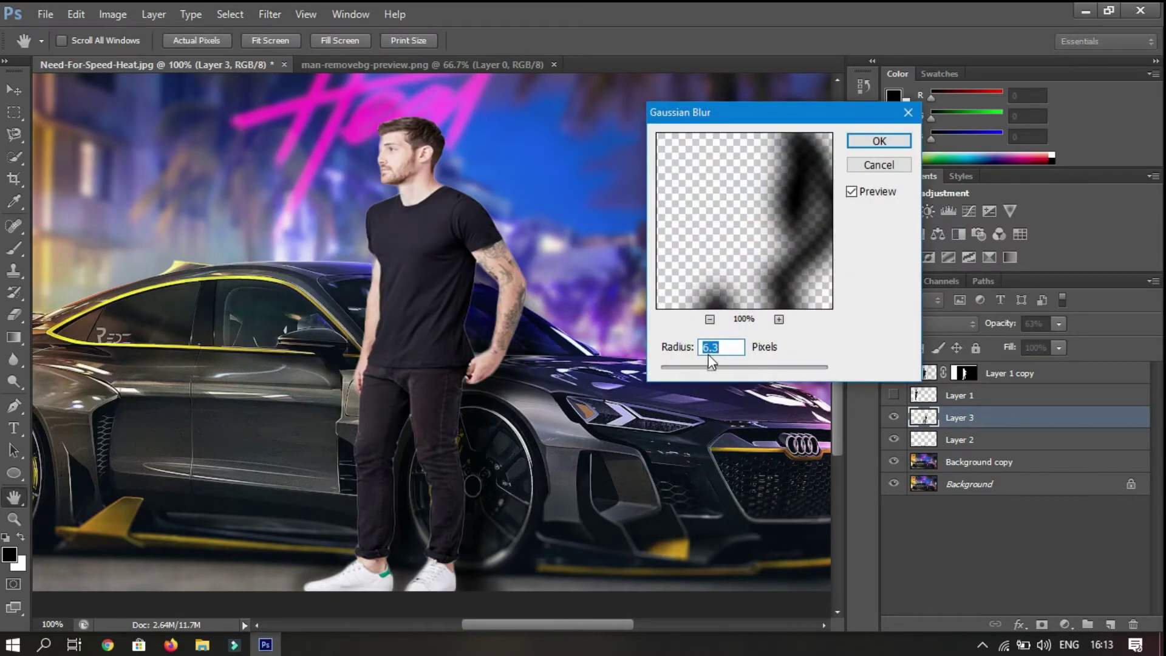
drag(711, 367, 691, 365)
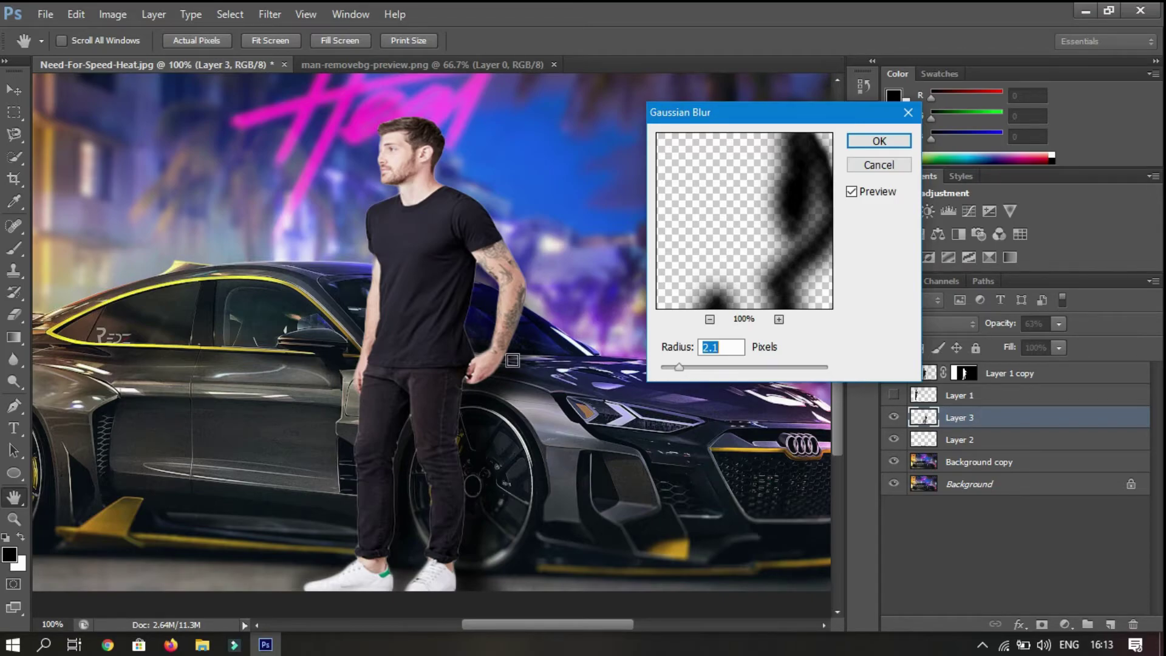
drag(512, 360, 502, 363)
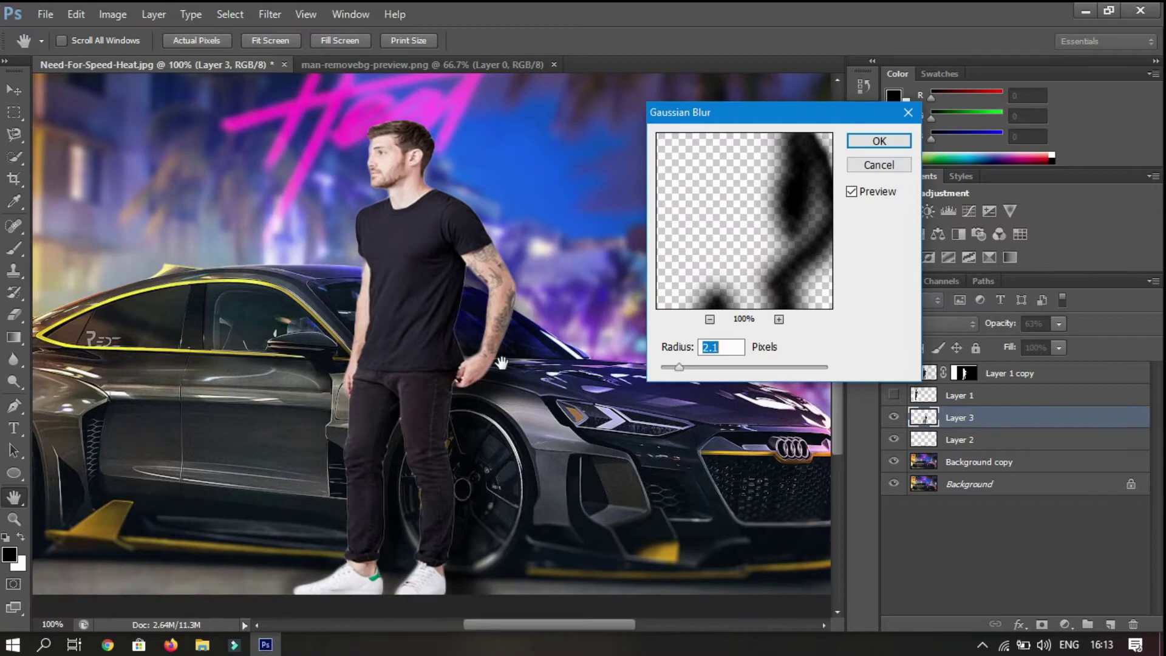
Apply the shadow blur, lower Layer 3 to about 67% opacity, and select Layer 1 copy
click(874, 141)
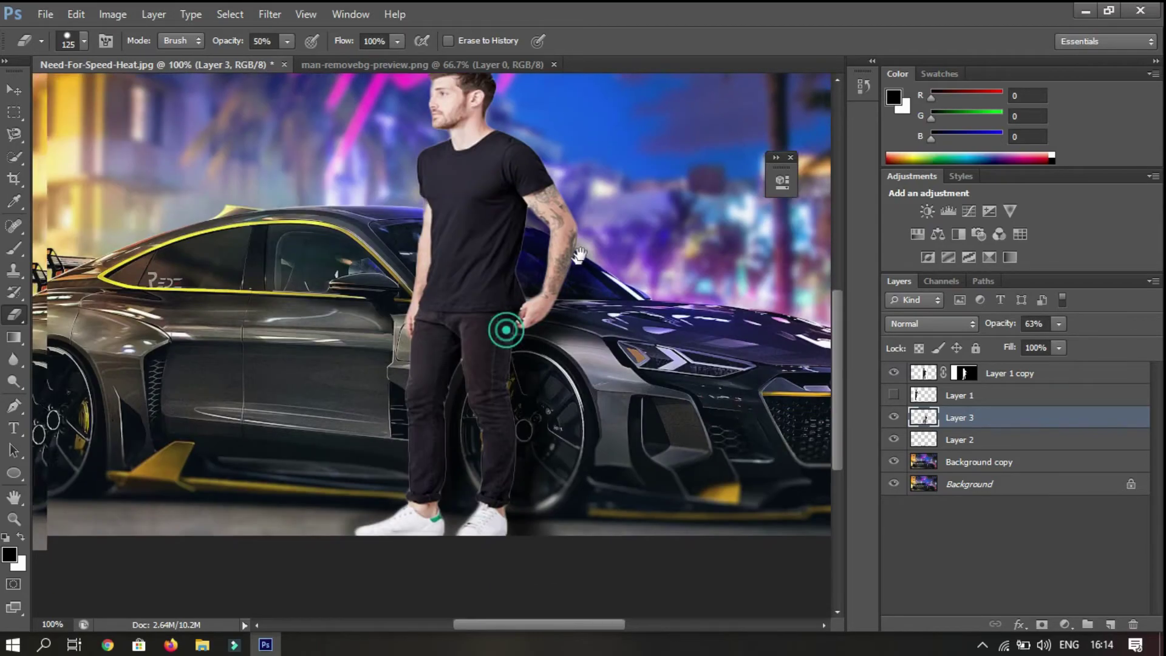
mouse_move(506, 331)
mouse_down()
mouse_move(548, 365)
mouse_move(548, 332)
mouse_up()
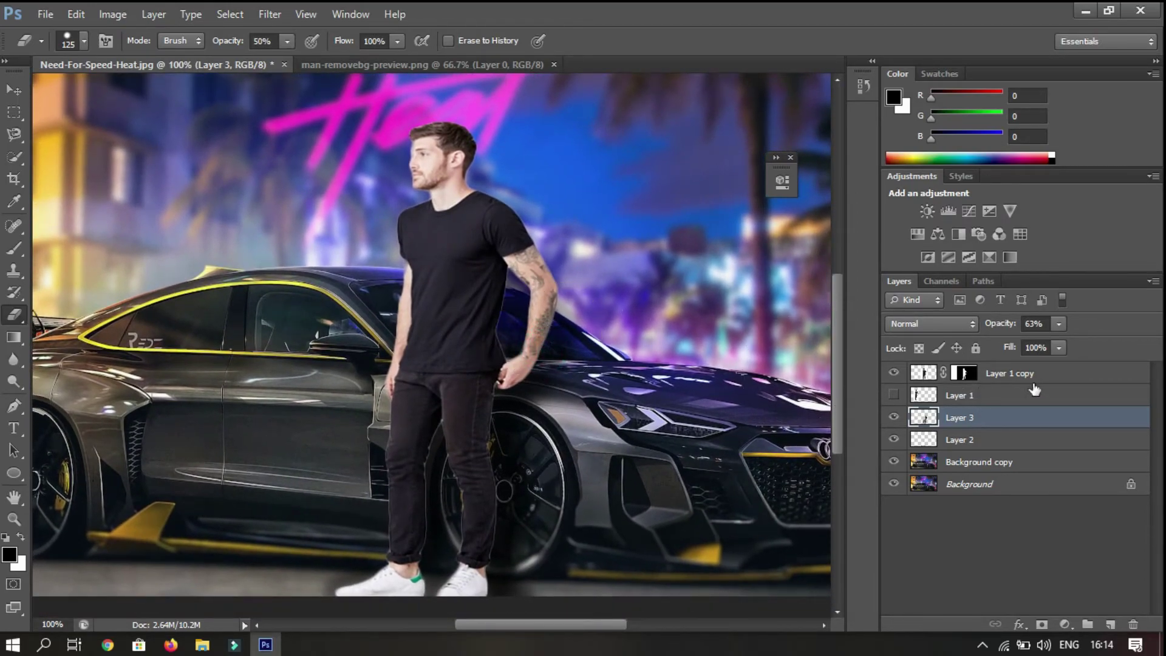
click(1057, 327)
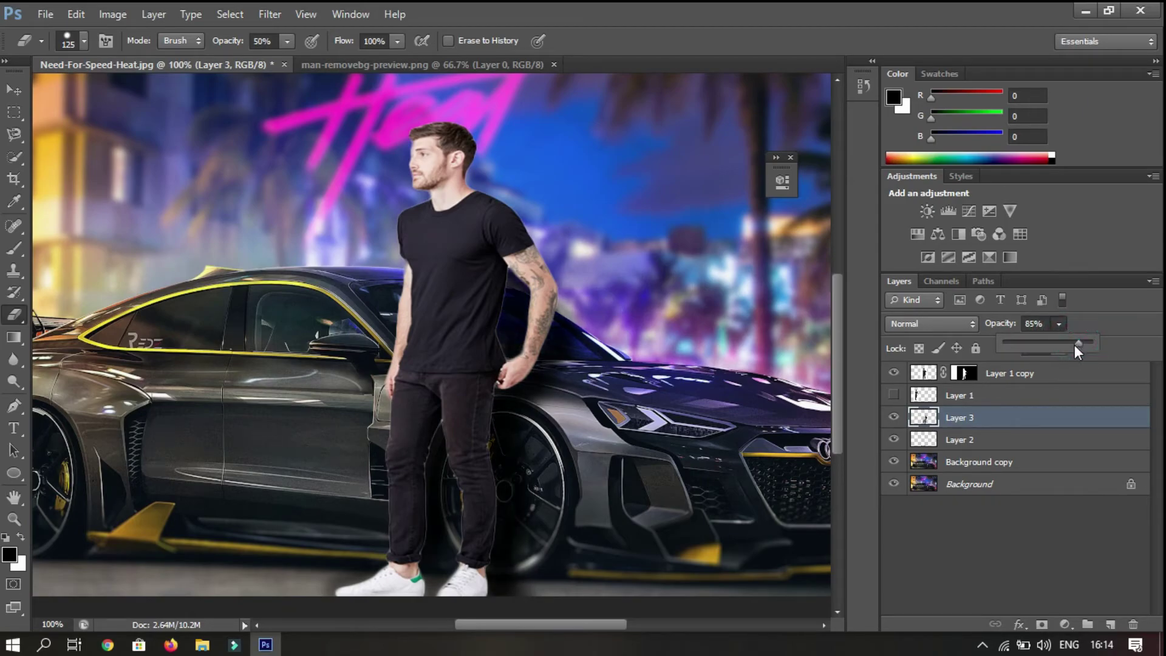
drag(1075, 341, 1071, 345)
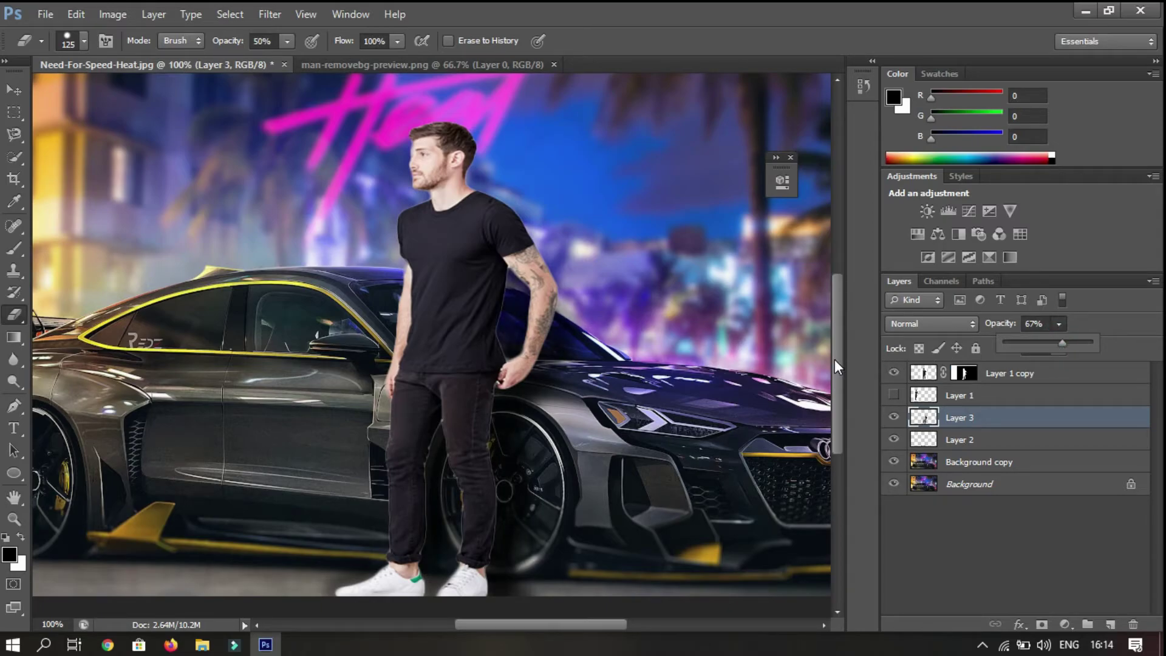
click(1011, 372)
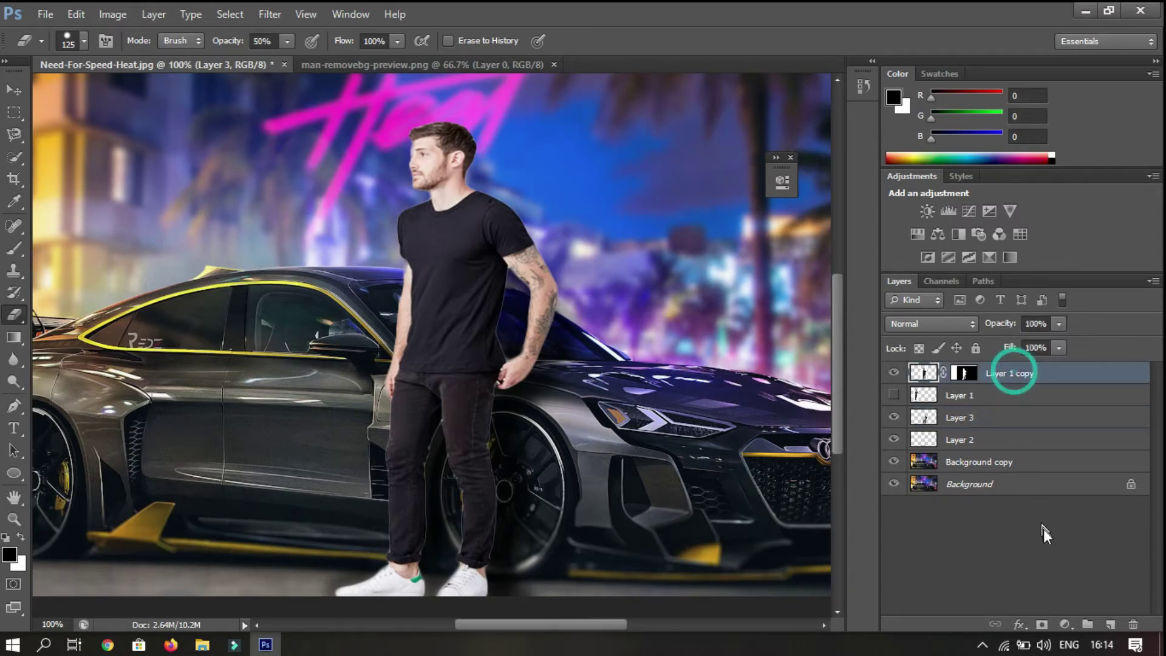
Create Layer 4 above the man and fill it entirely with 50% Gray
click(1109, 624)
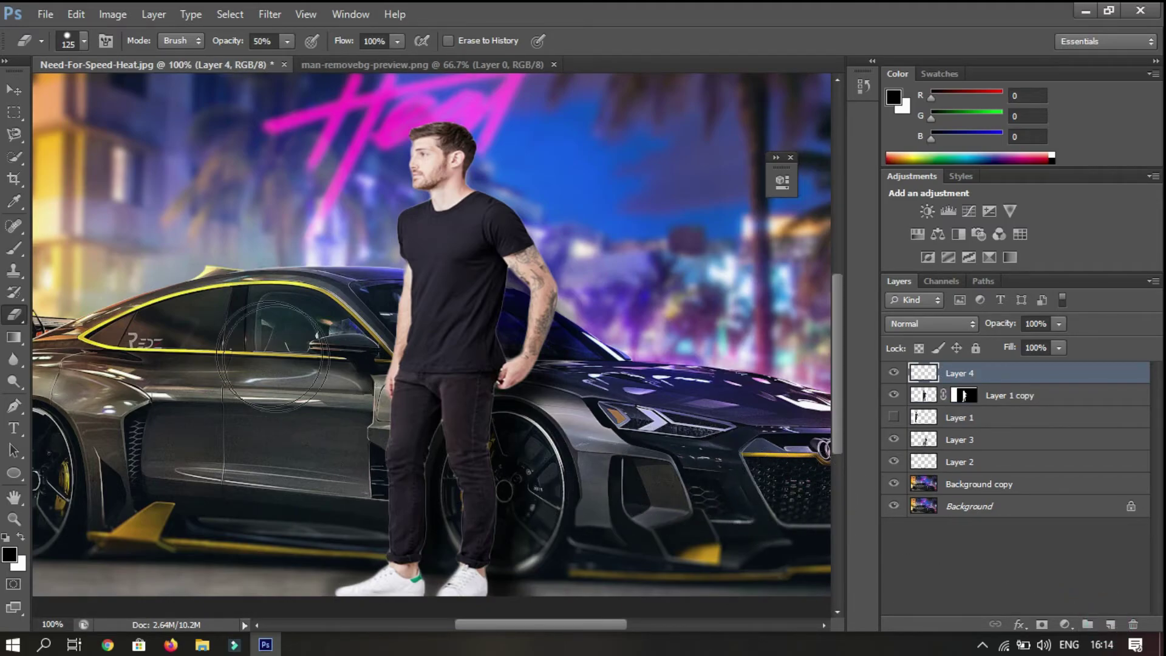
click(78, 14)
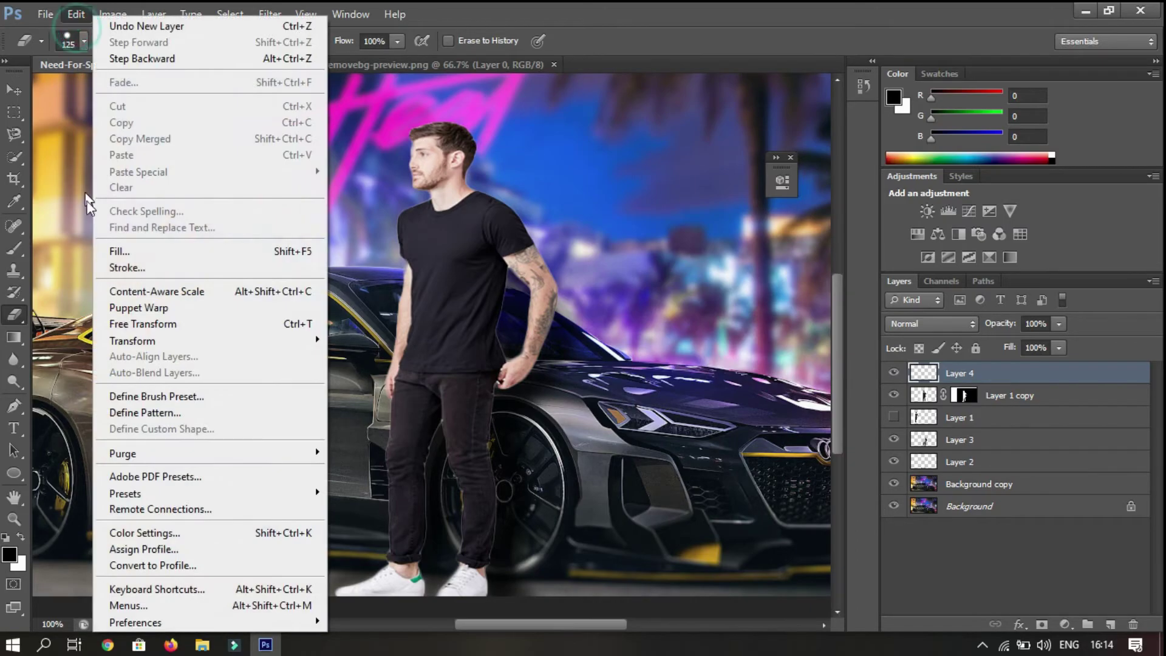
click(137, 251)
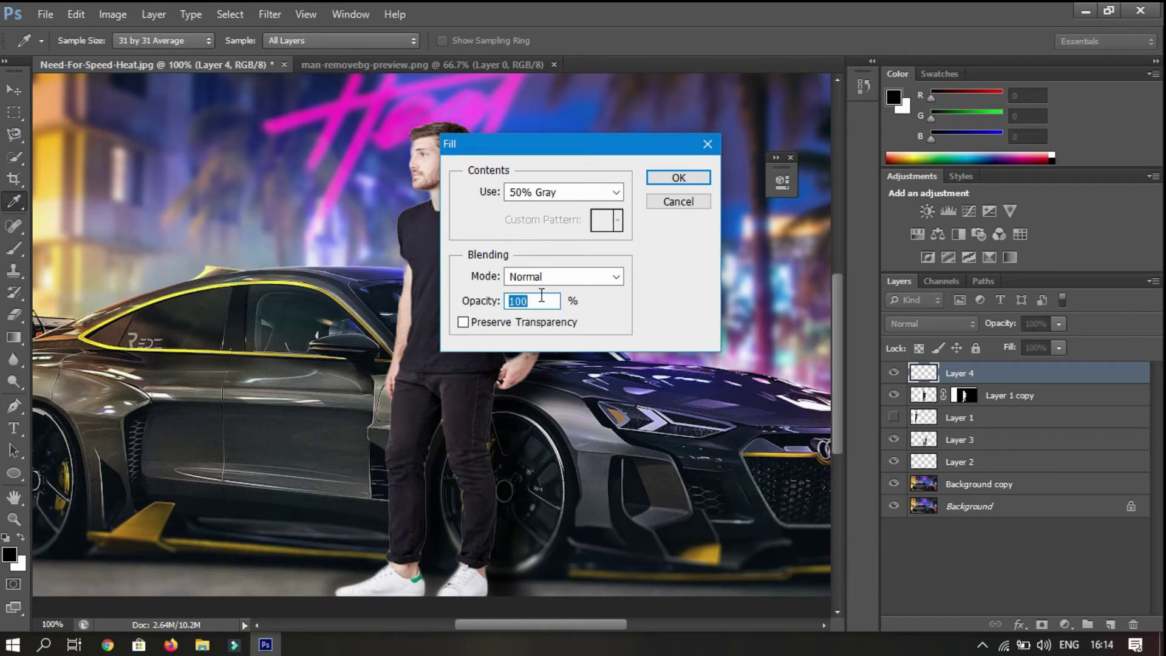
click(594, 192)
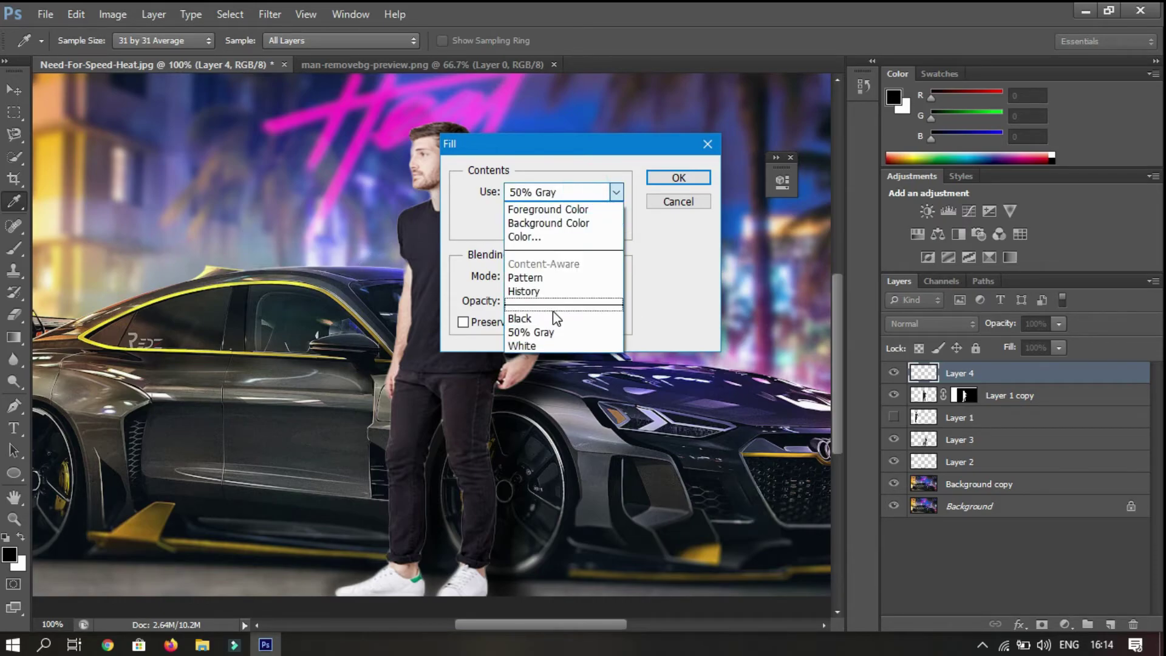
click(541, 334)
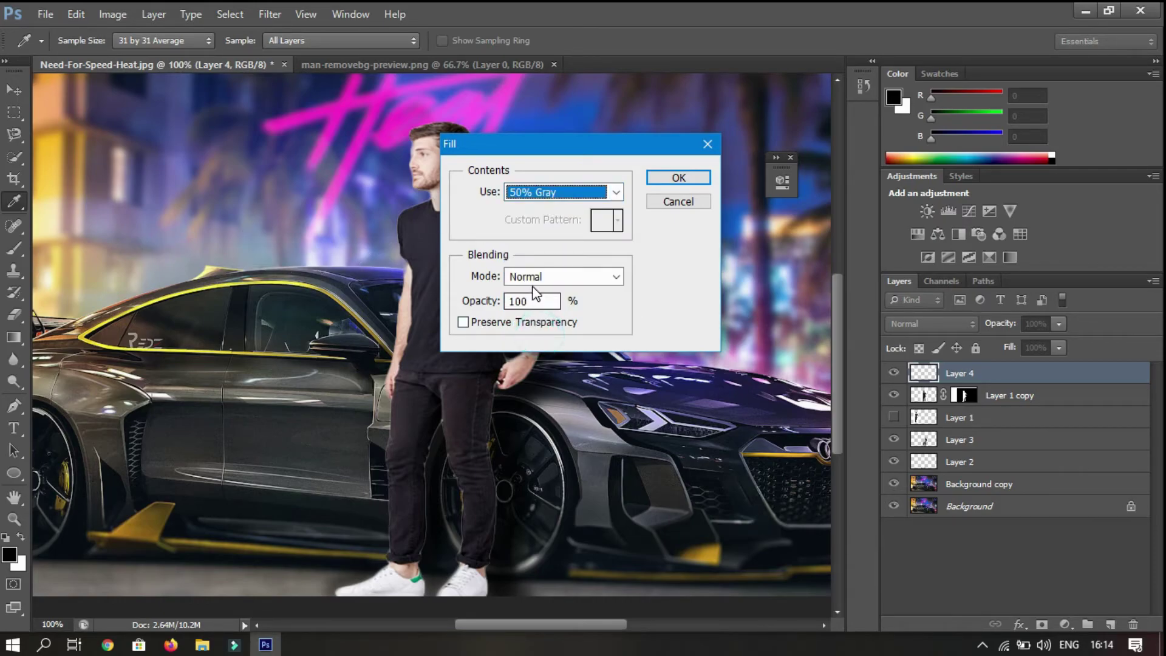
click(669, 178)
key(e)
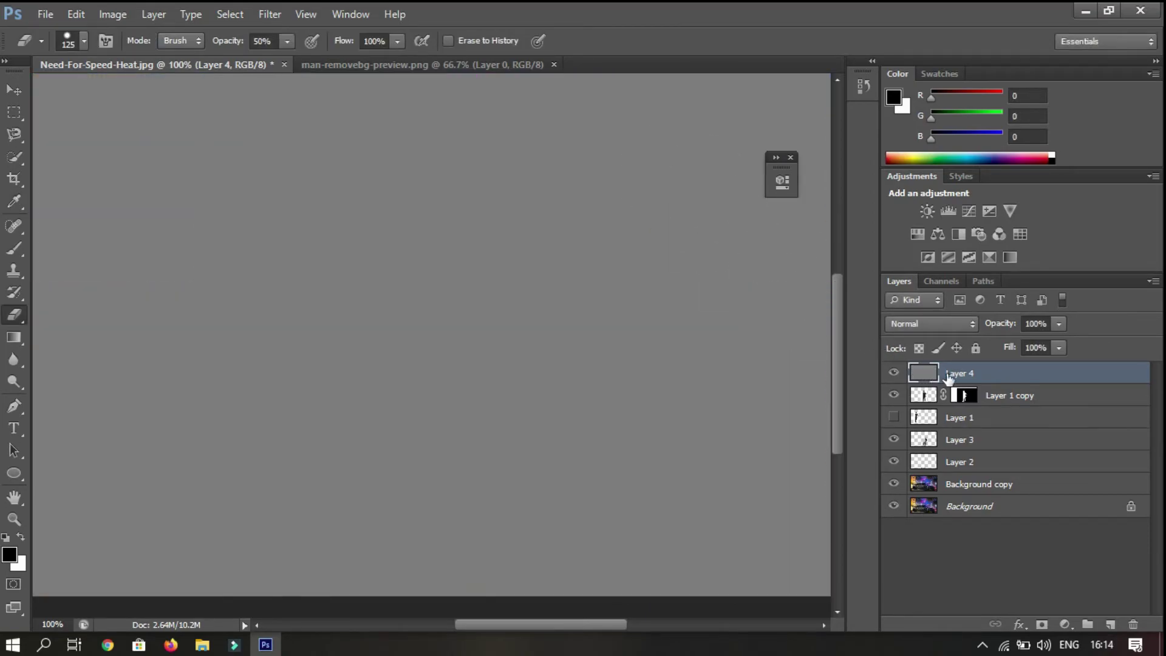
Clip Layer 4 to the man and set its blend mode to Overlay
right_click(974, 394)
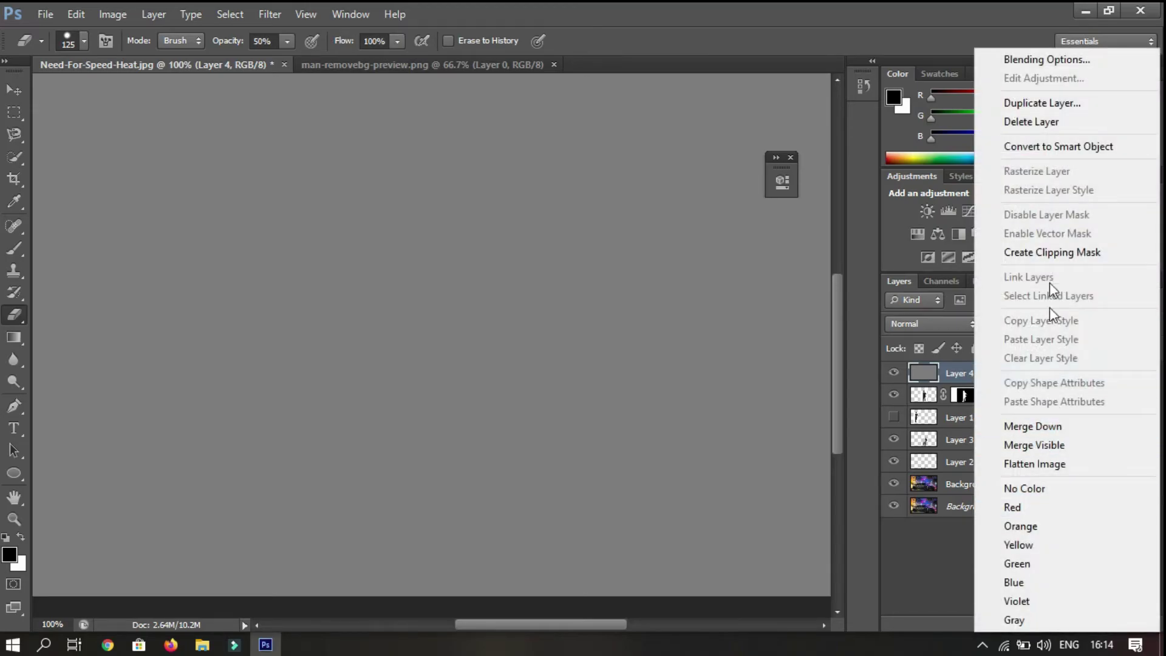
click(1043, 255)
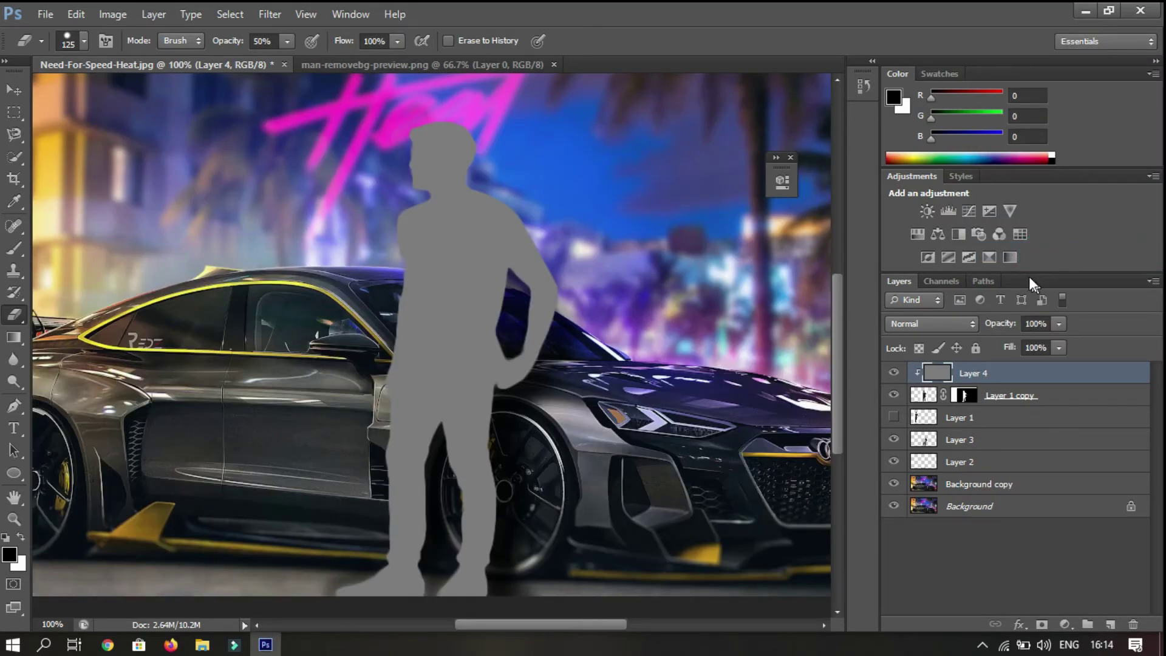
click(930, 323)
click(923, 236)
scroll(625, 300, down, 1)
scroll(624, 299, down, 1)
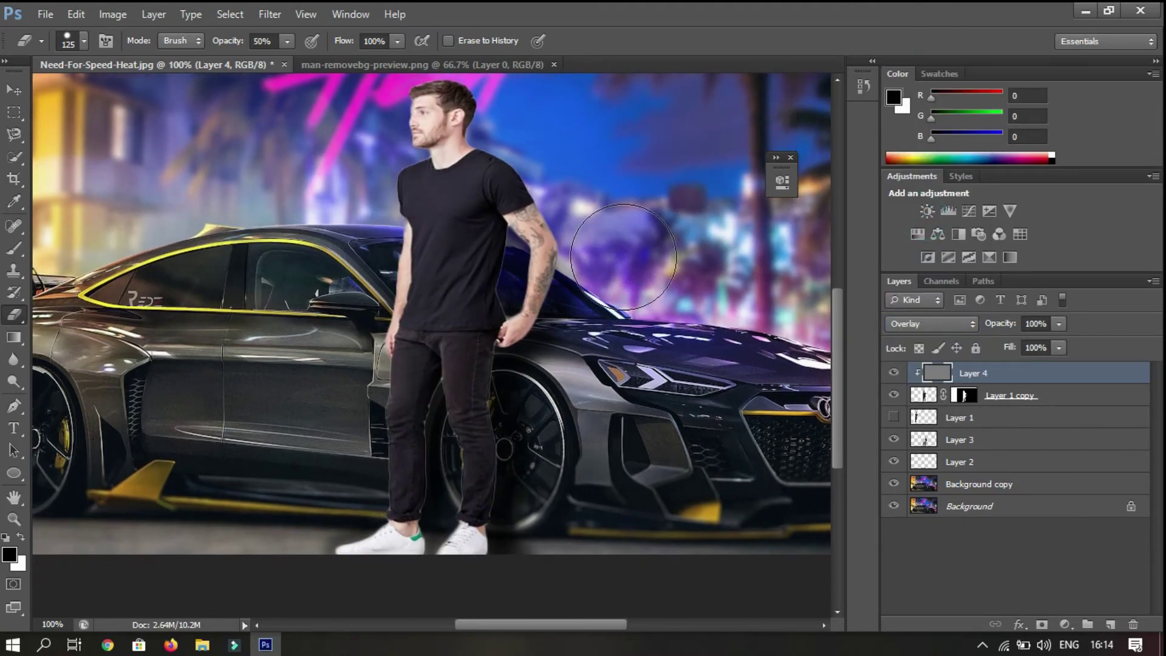
scroll(623, 257, up, 1)
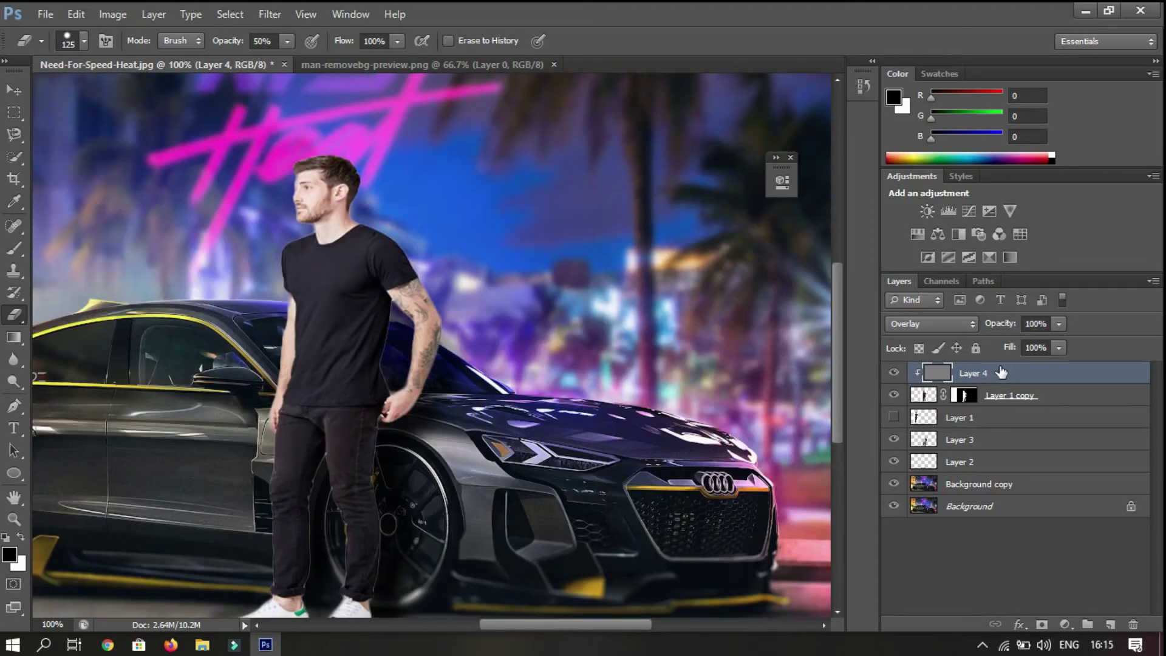
Add a Color Lookup adjustment layer above Layer 4
right_click(1001, 372)
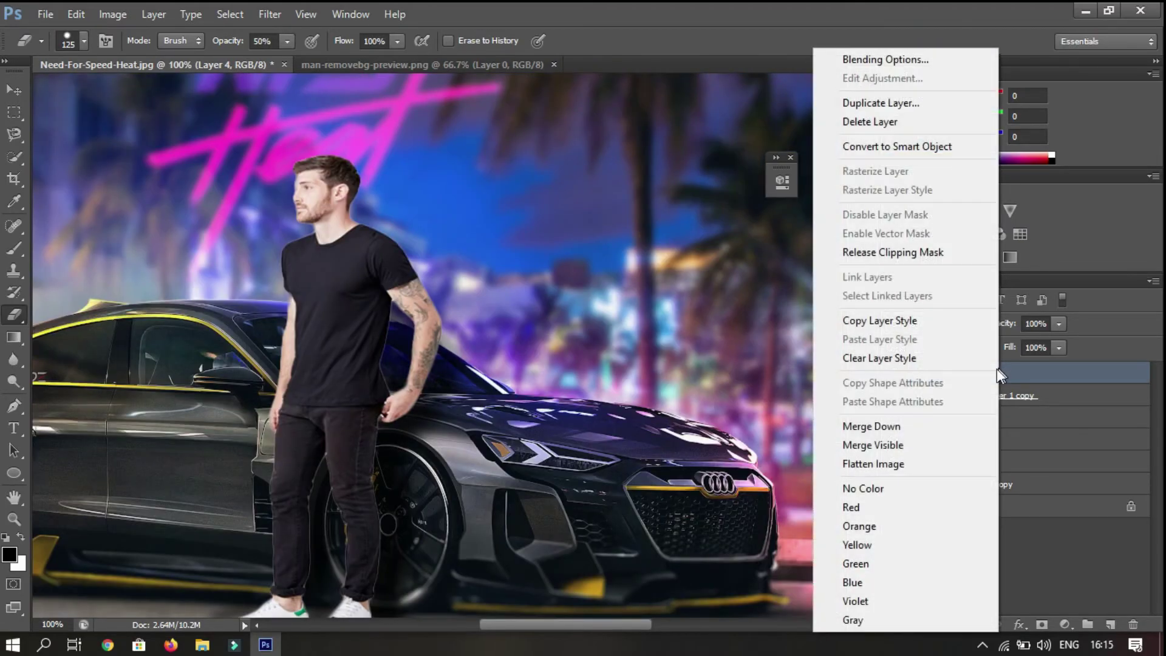
click(1057, 548)
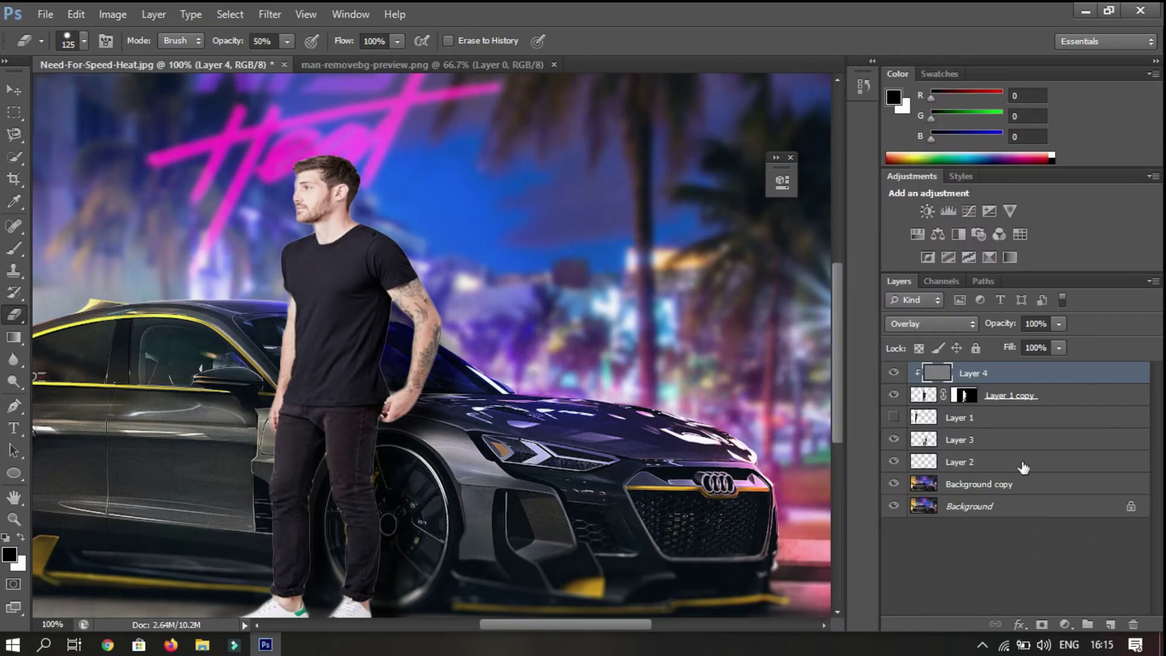
right_click(999, 372)
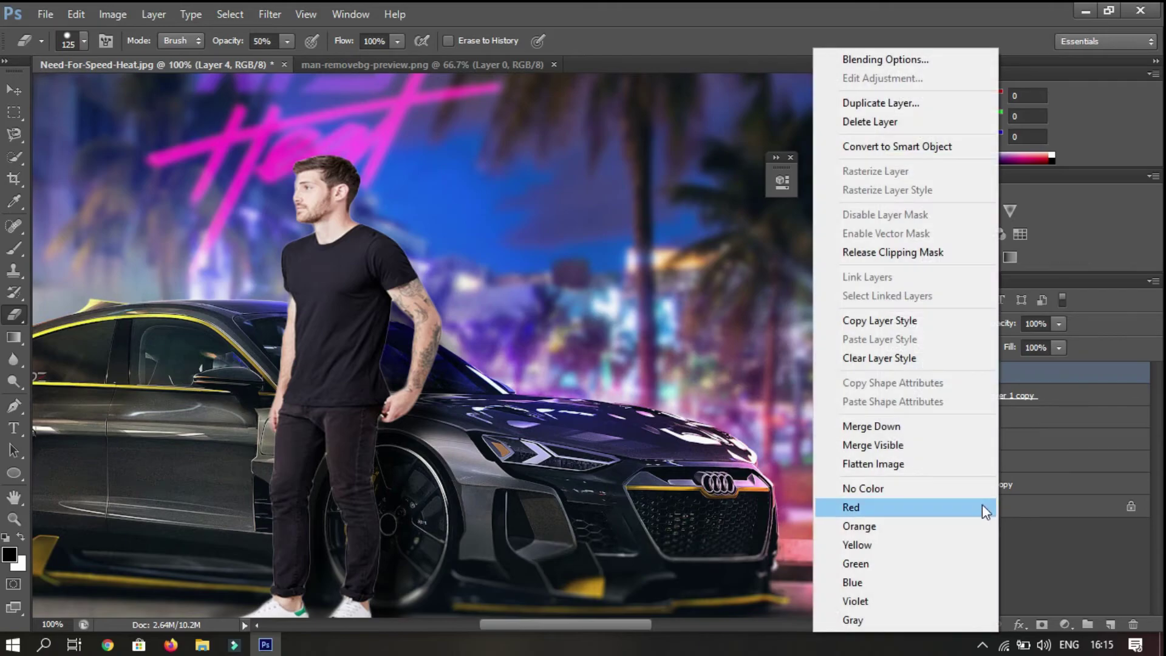
click(1021, 553)
click(1063, 624)
click(1026, 509)
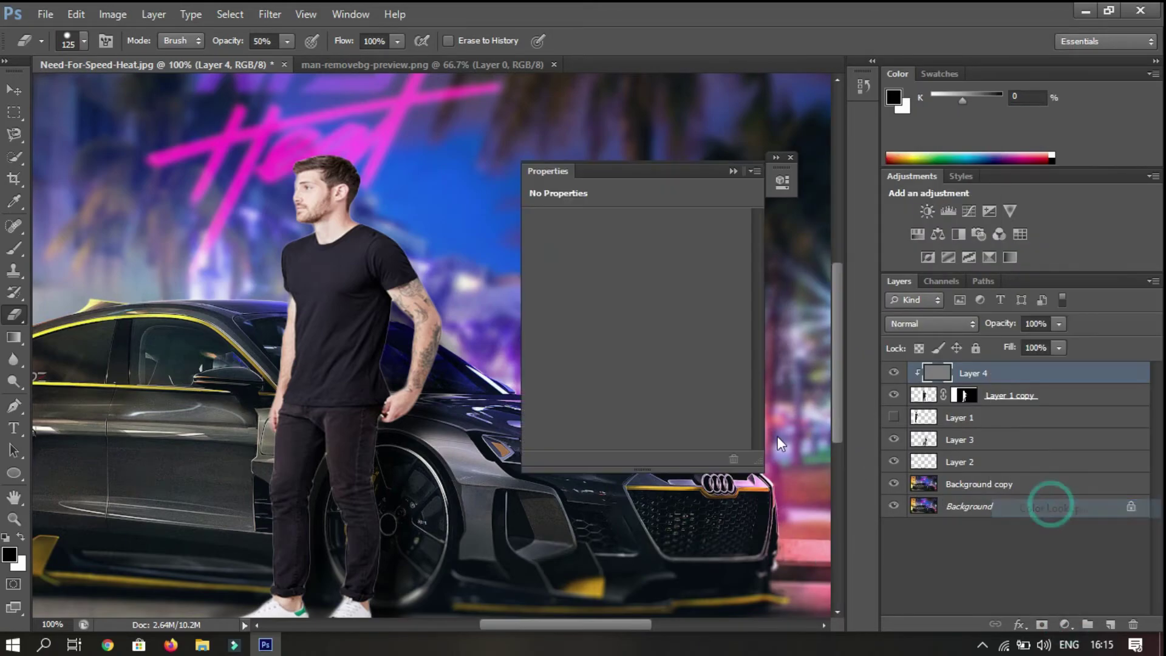
click(657, 223)
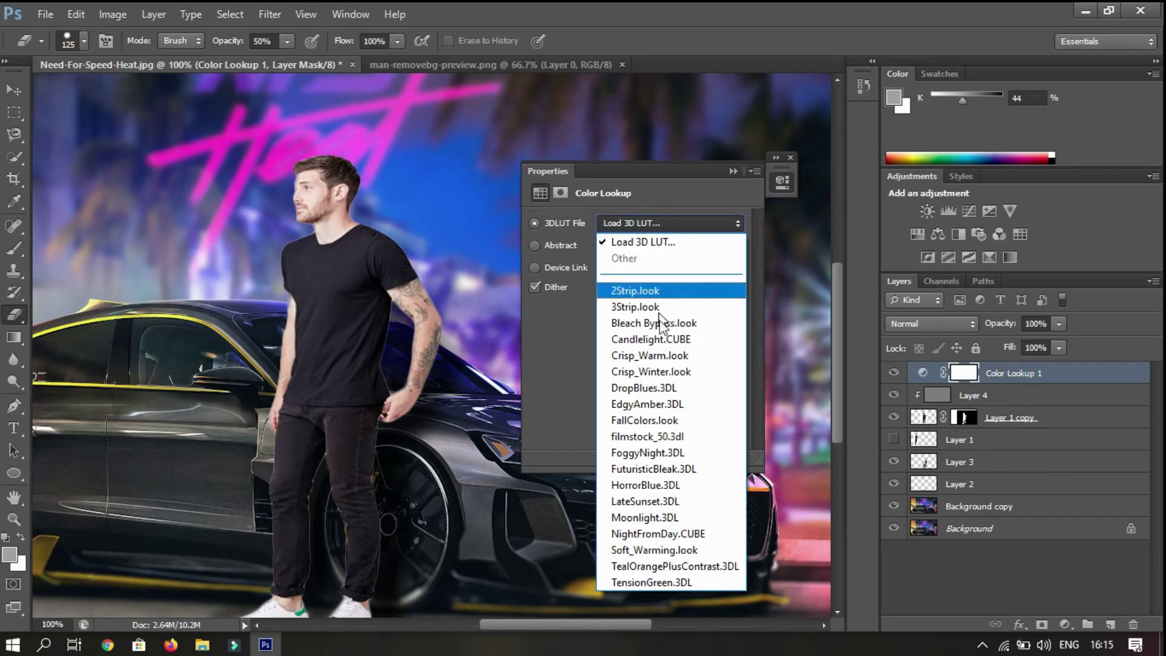
Apply the Crisp_Warm.look 3D LUT and move the Properties panel off the image
click(652, 355)
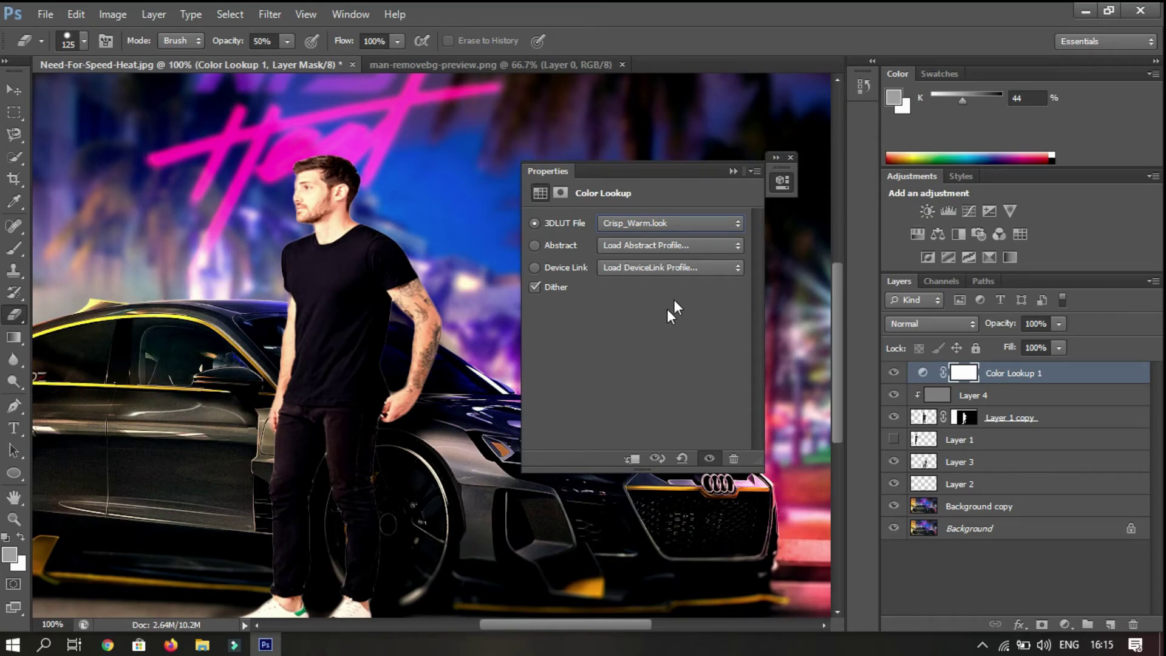
drag(711, 152, 712, 153)
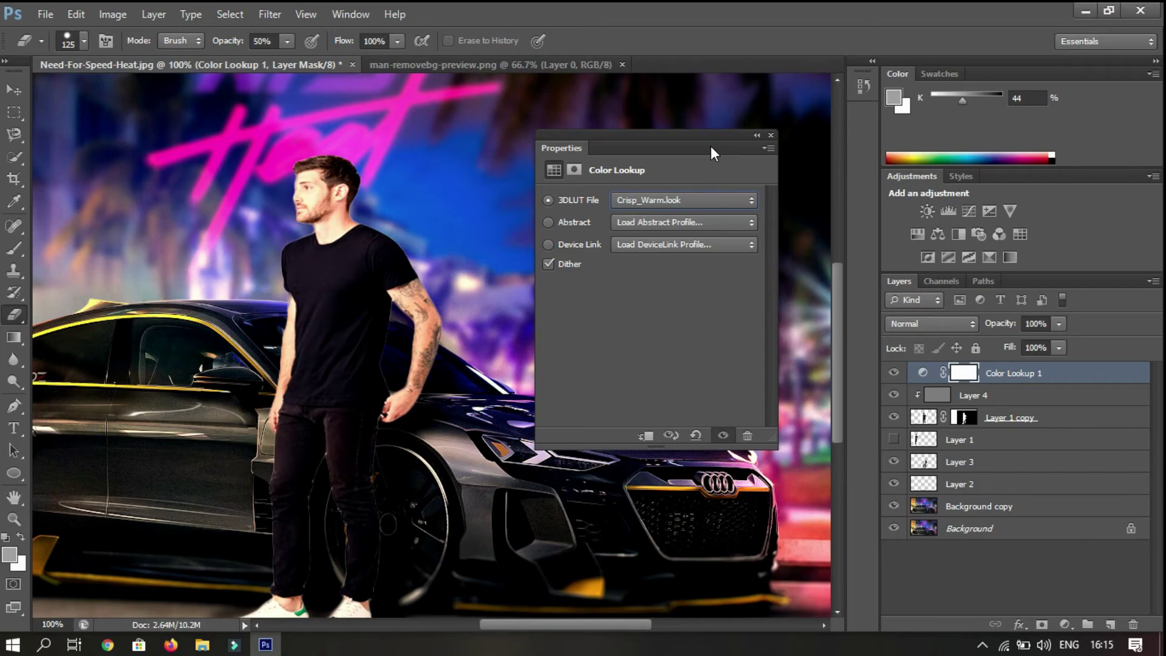
Set Color Lookup 1 to Multiply blend mode at 51% opacity
click(756, 135)
click(918, 327)
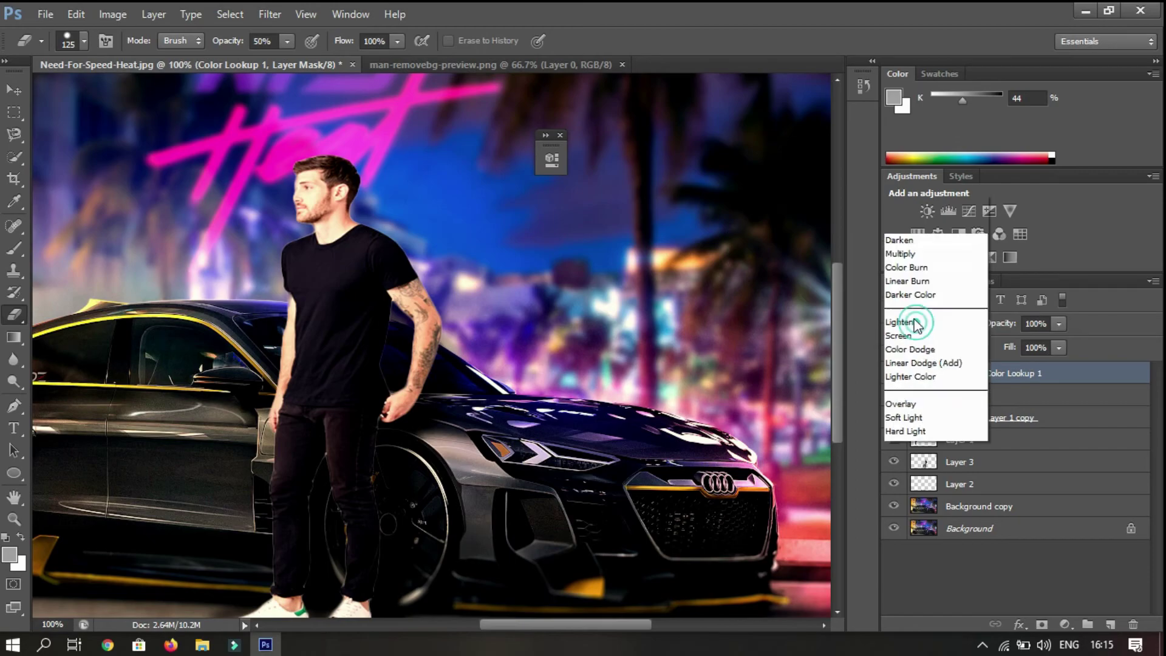
click(920, 64)
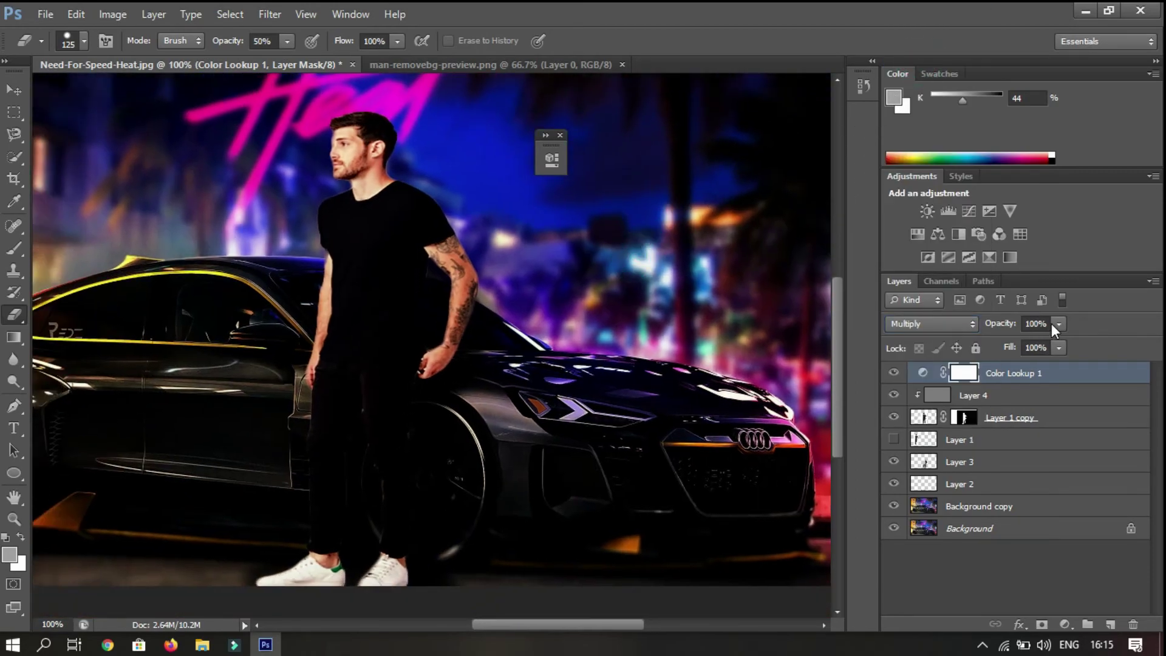
click(1058, 323)
drag(1032, 340, 1014, 340)
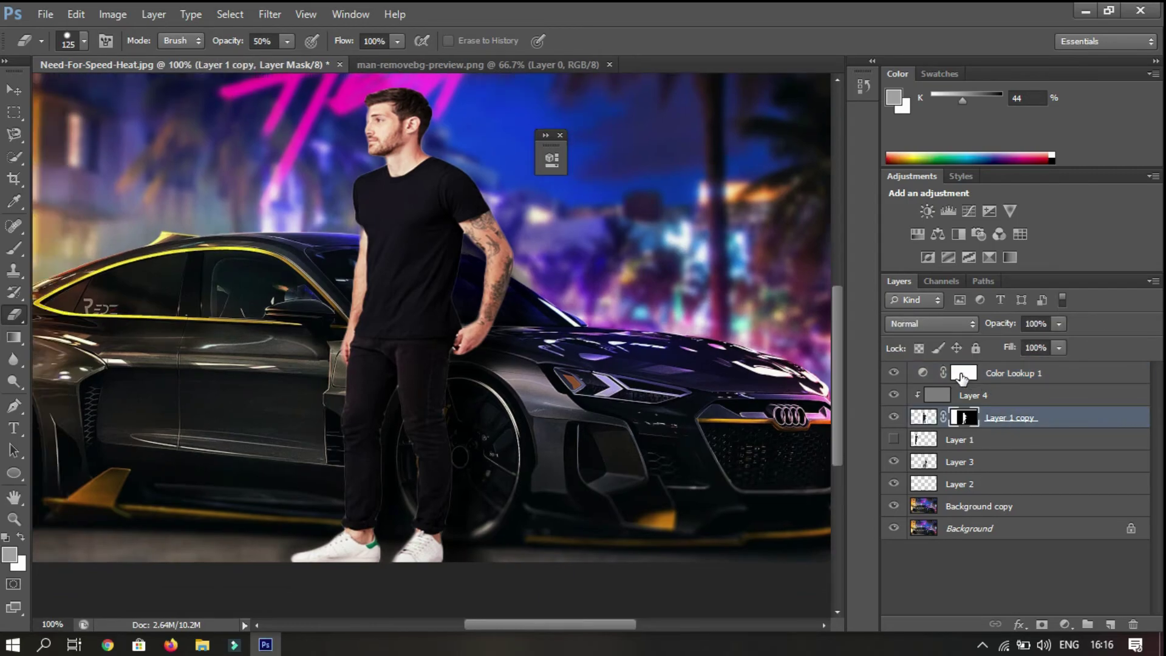
click(963, 372)
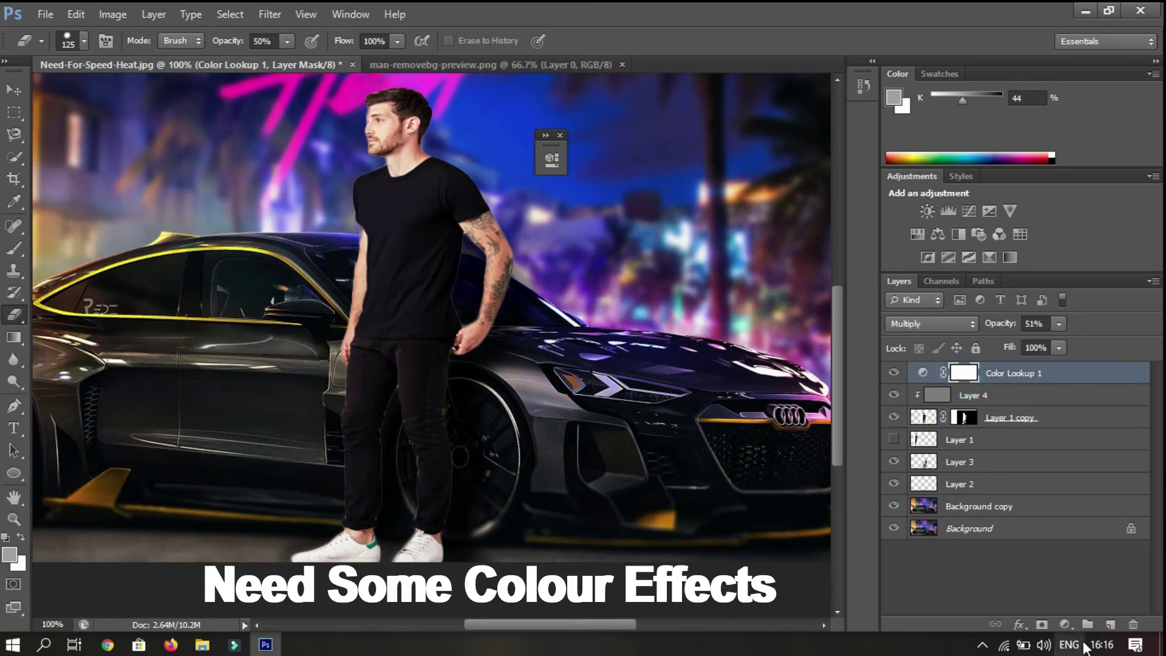
Add a new Layer 5 and set up a 300 px black brush at 6% opacity
click(1110, 624)
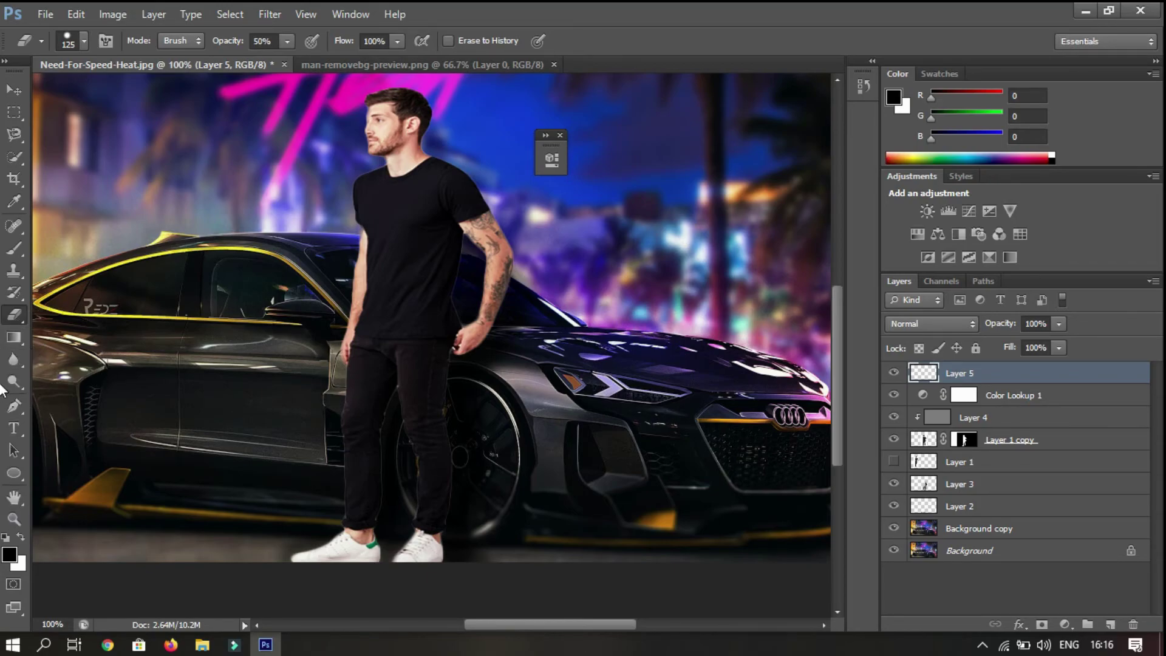
click(14, 247)
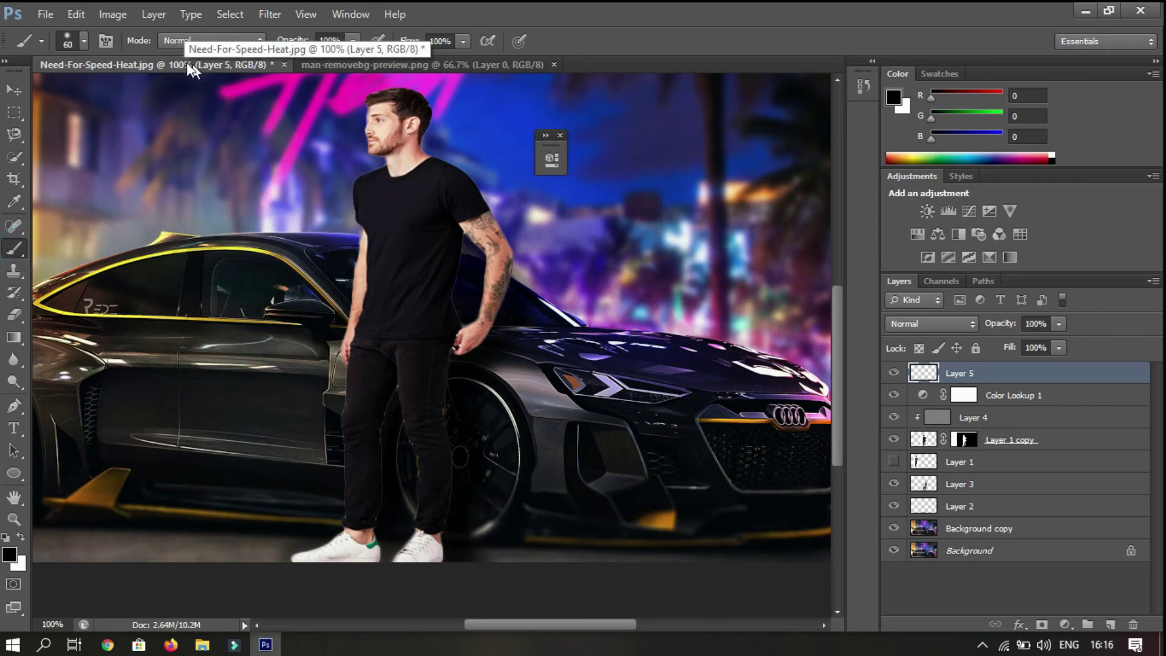
key(bracketright)
key(bracketright)
key(bracketright)
key(bracketright)
key(bracketright)
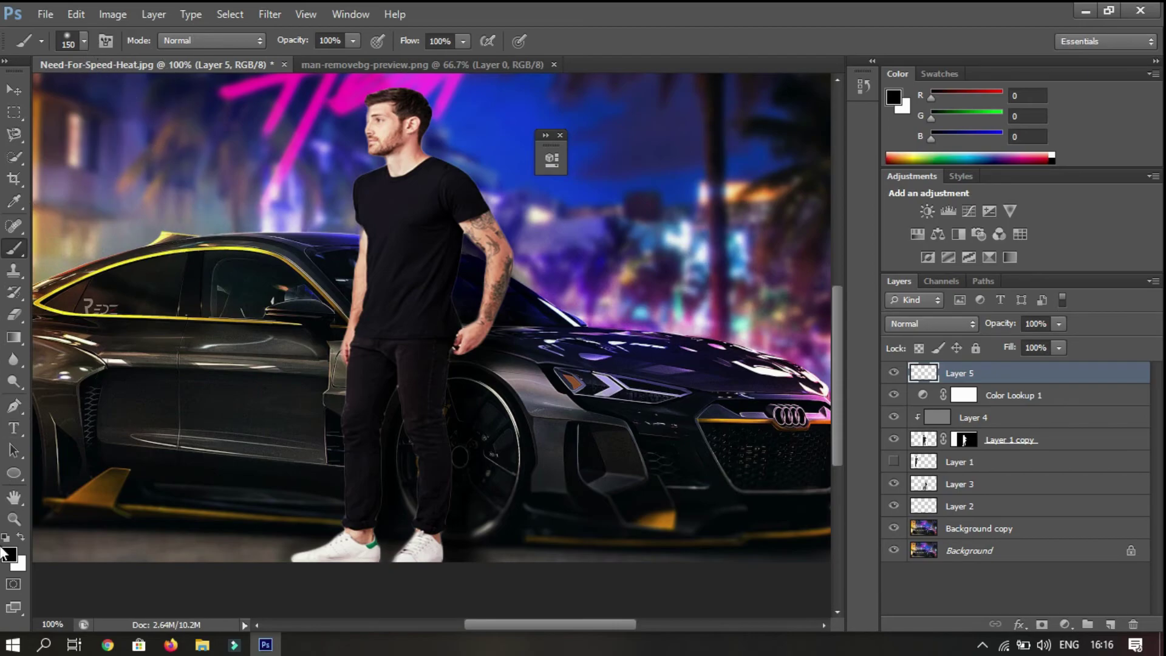
key(bracketright)
key(bracketright)
key(bracketright)
key(bracketright)
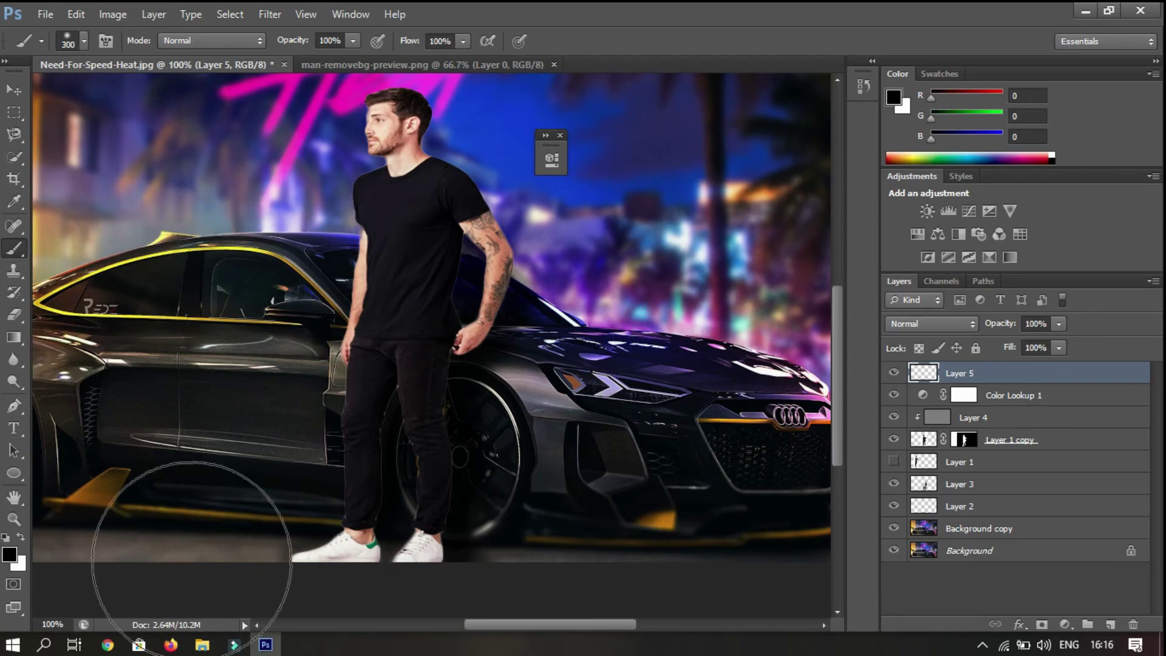
scroll(226, 300, down, 3)
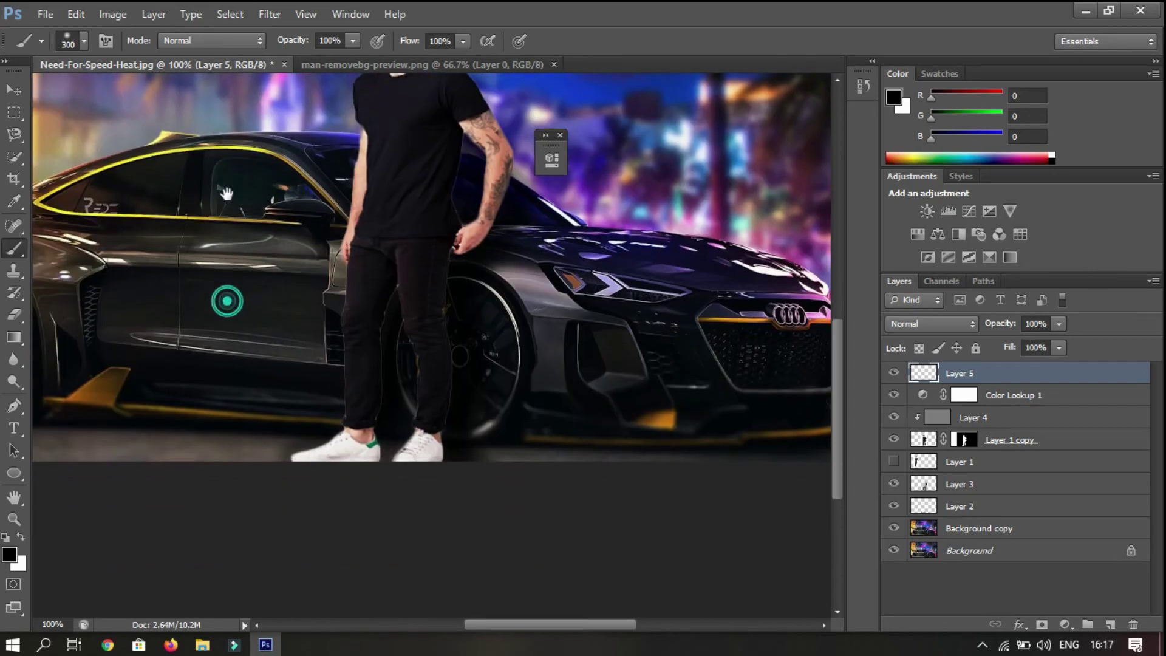
click(352, 41)
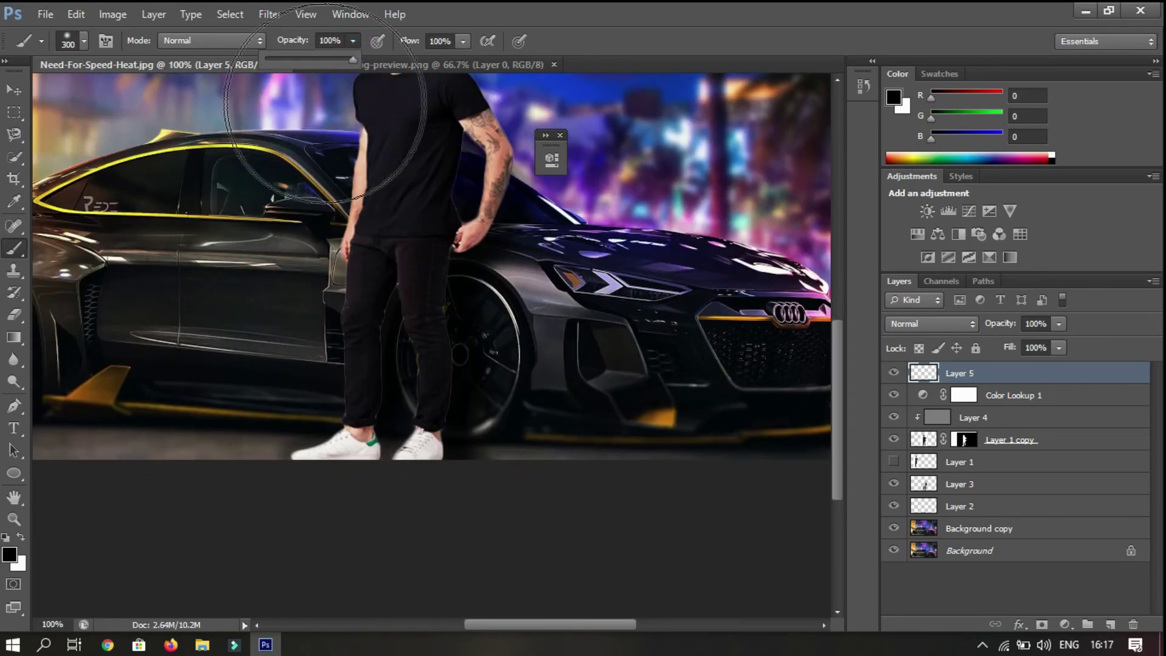
drag(355, 59, 271, 57)
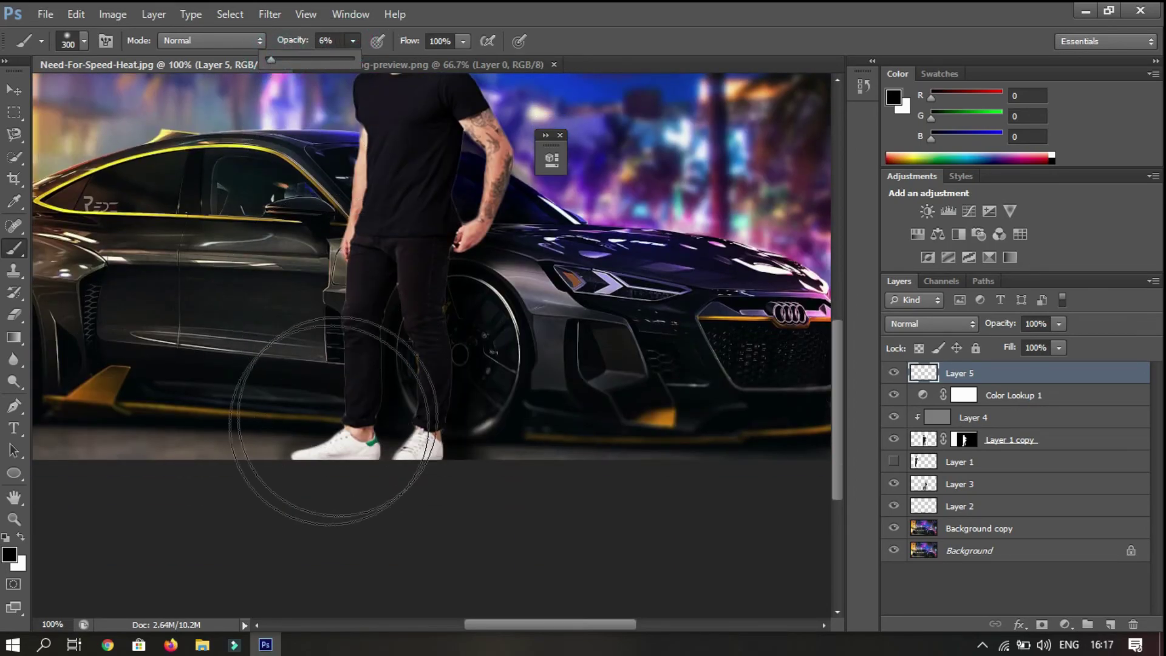
Paint a faint shadow along the ground under the man's feet and car wheel
mouse_move(279, 519)
mouse_down()
mouse_move(240, 513)
mouse_move(156, 530)
mouse_up()
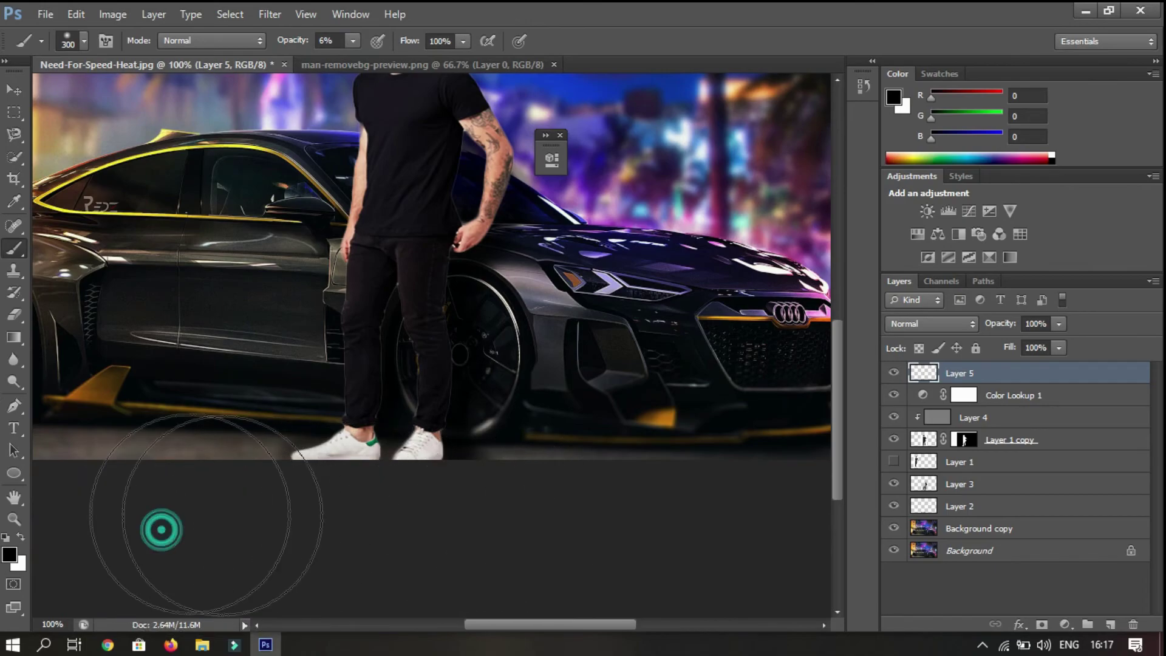
drag(315, 513, 47, 500)
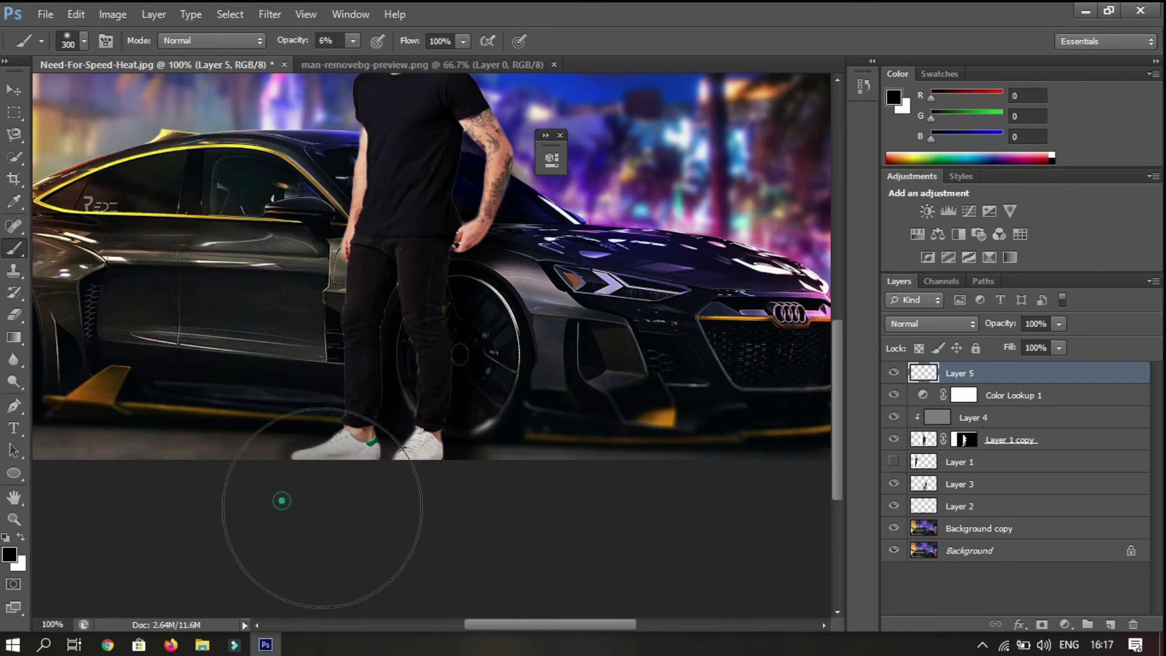
drag(278, 500, 393, 482)
drag(179, 468, 671, 474)
drag(531, 476, 416, 490)
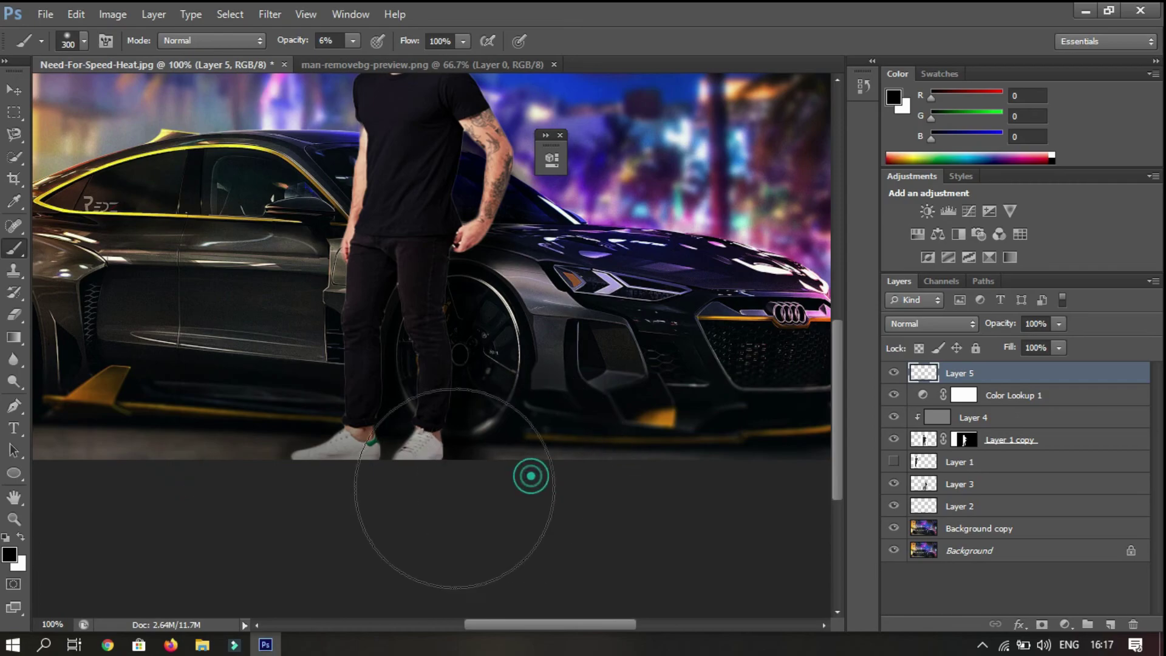
scroll(482, 308, up, 5)
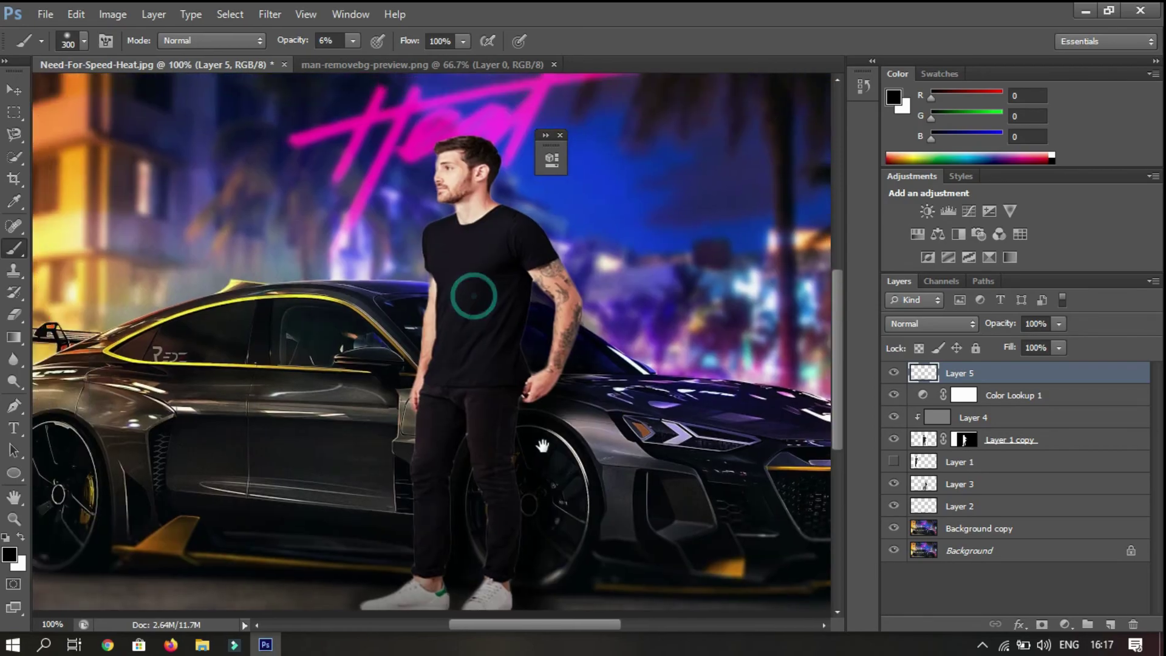
mouse_move(312, 335)
mouse_down()
mouse_move(490, 331)
mouse_move(376, 161)
mouse_up()
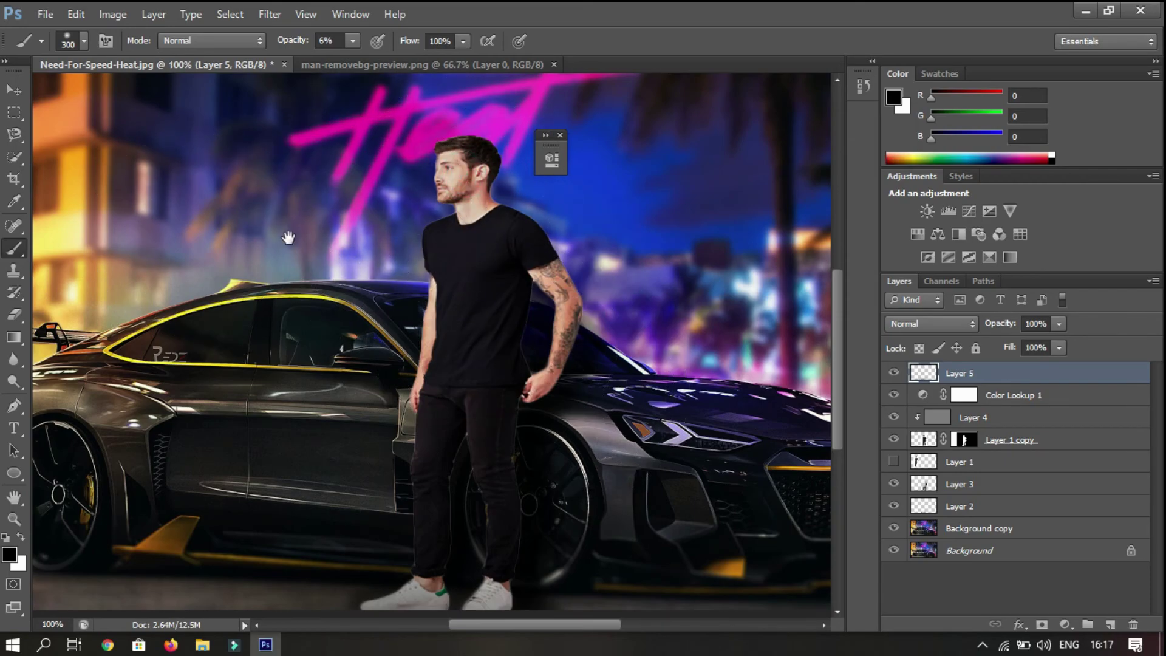
scroll(287, 234, up, 3)
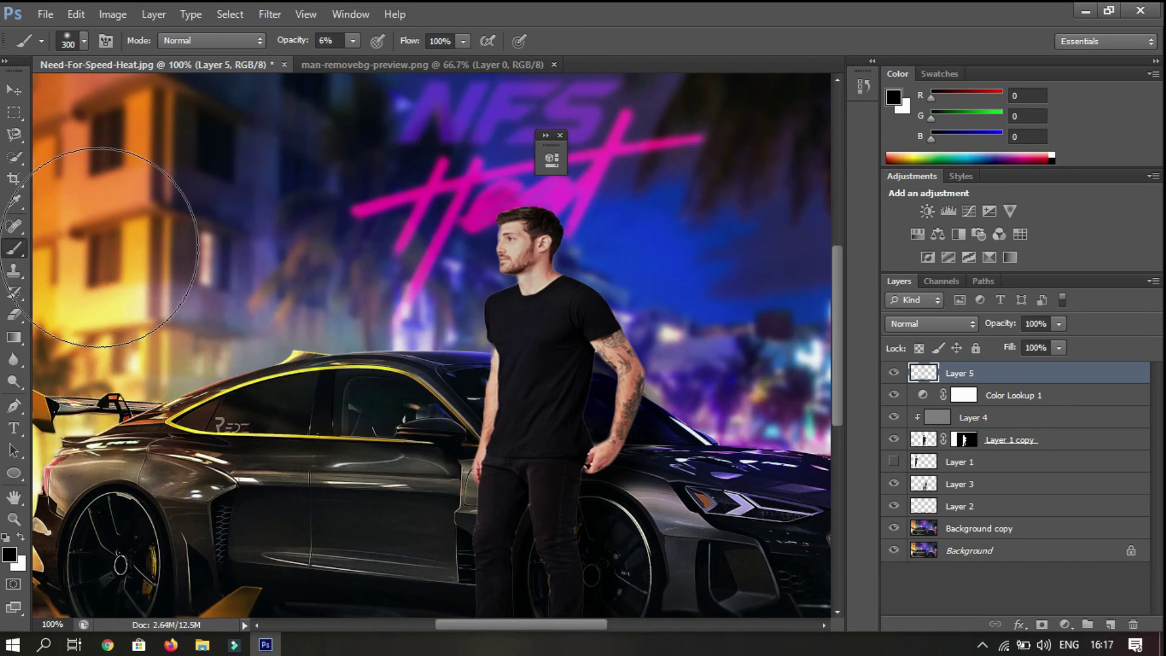
Sample yellow fbe054 from the lit building and set the brush to 500 px
click(8, 558)
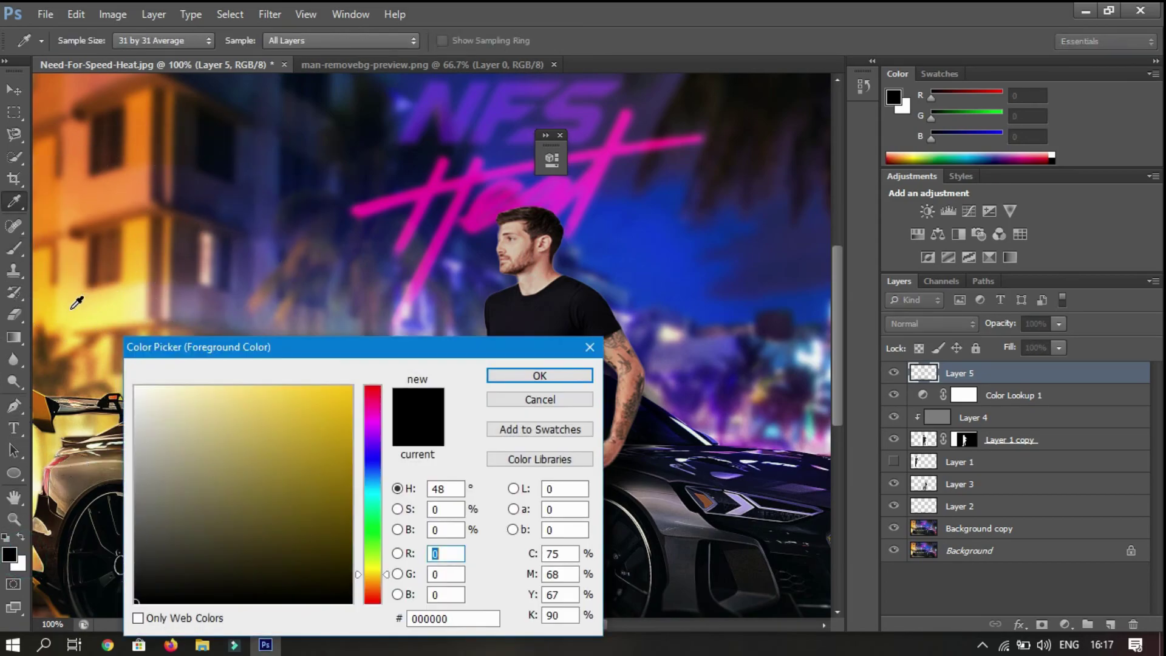
click(70, 310)
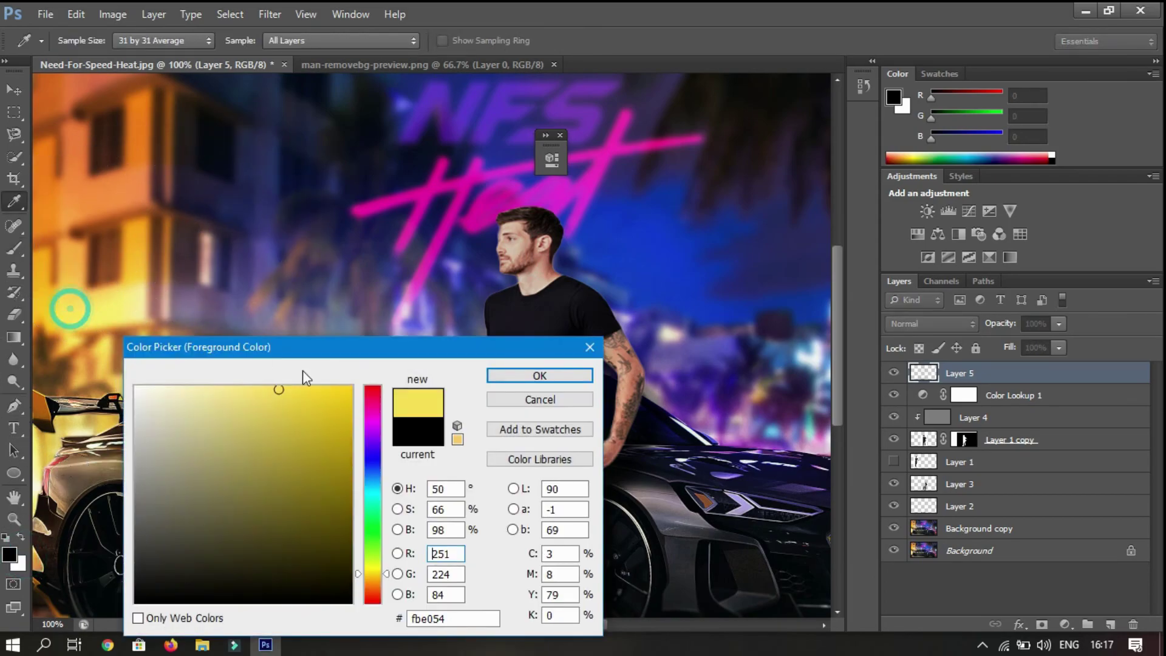
click(513, 379)
key(b)
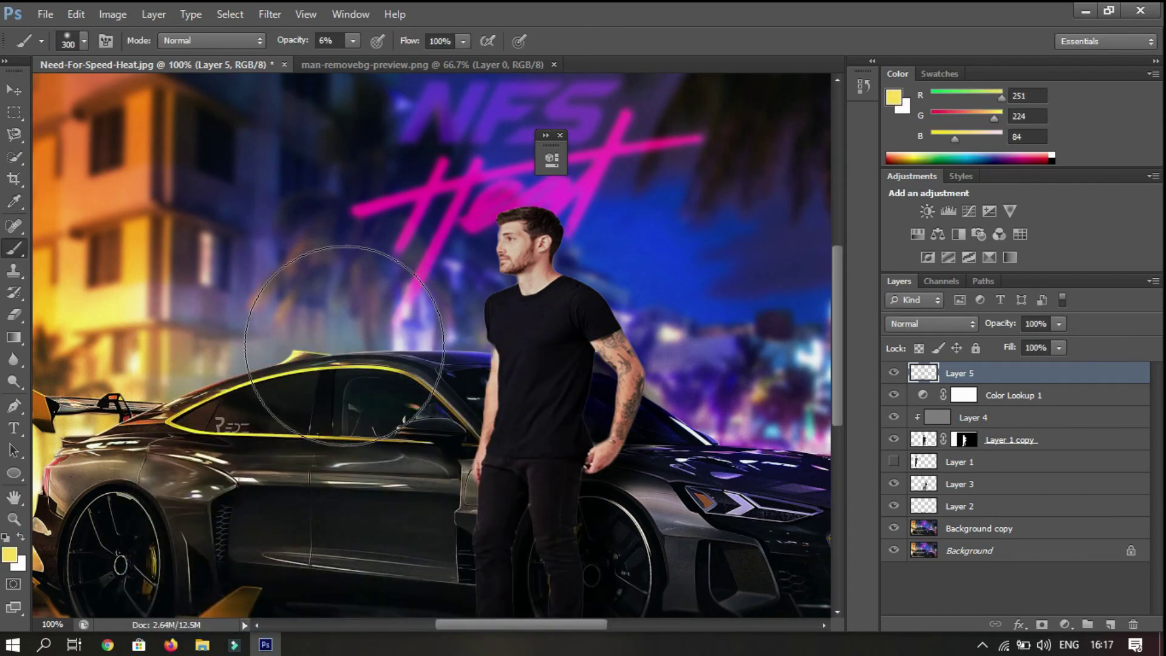
key(bracketright)
key(bracketright)
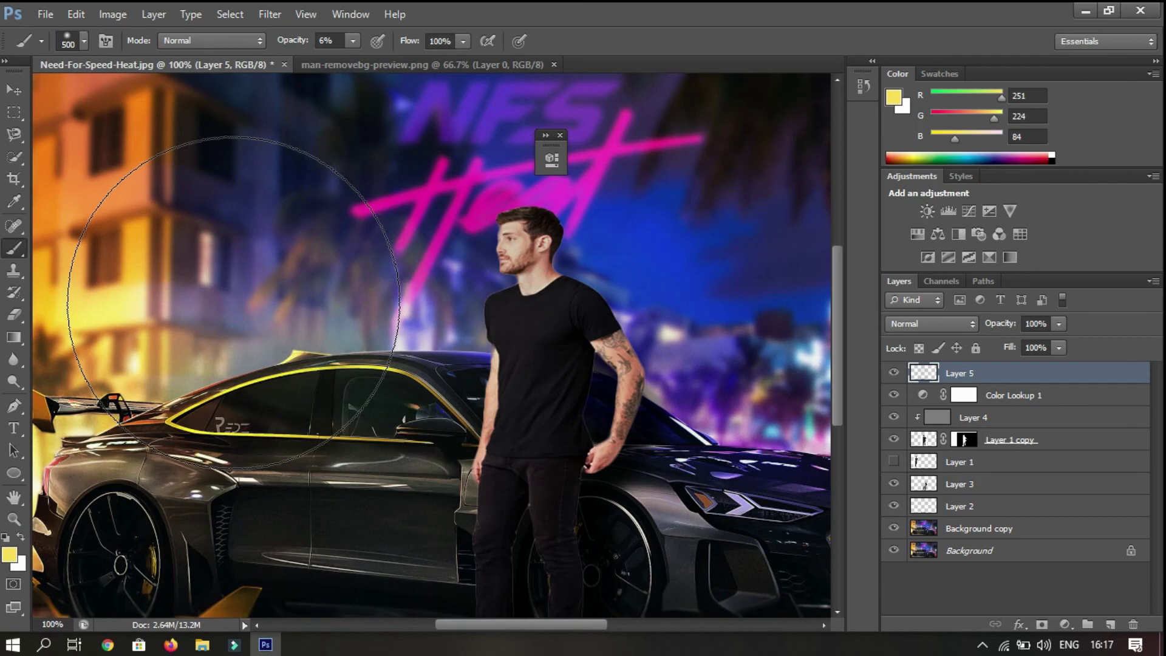
key(bracketleft)
key(bracketleft)
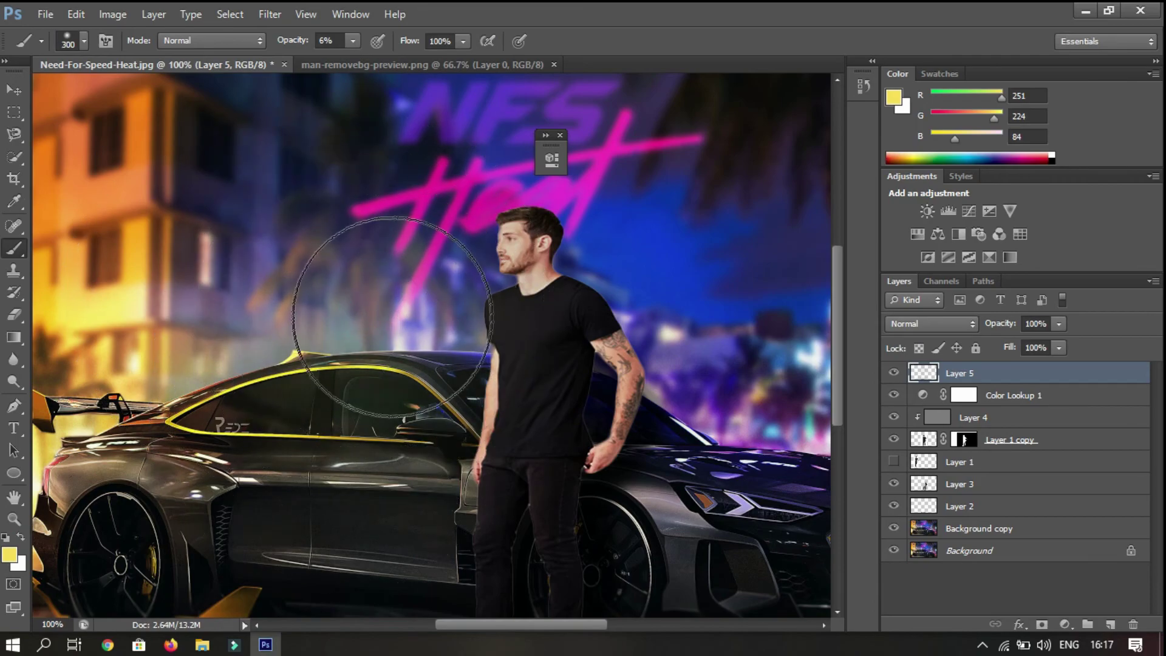
key(bracketright)
key(bracketright)
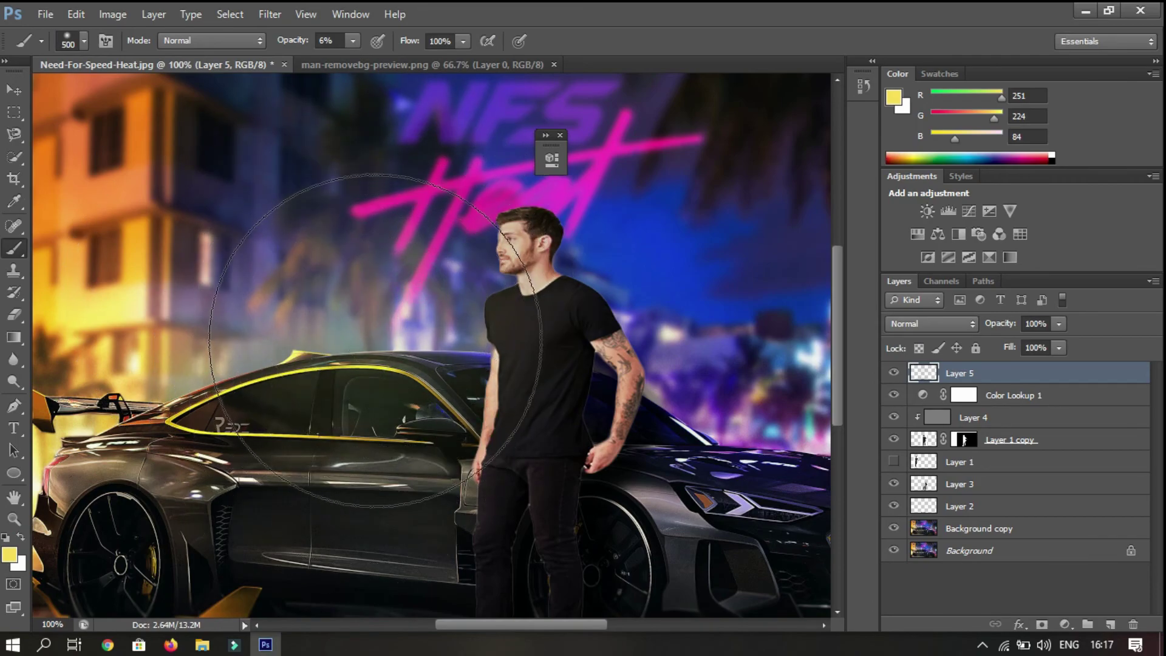
Pan to the NFS Heat title and zoom out, then back to 100%
scroll(348, 442, down, 3)
scroll(380, 310, down, 1)
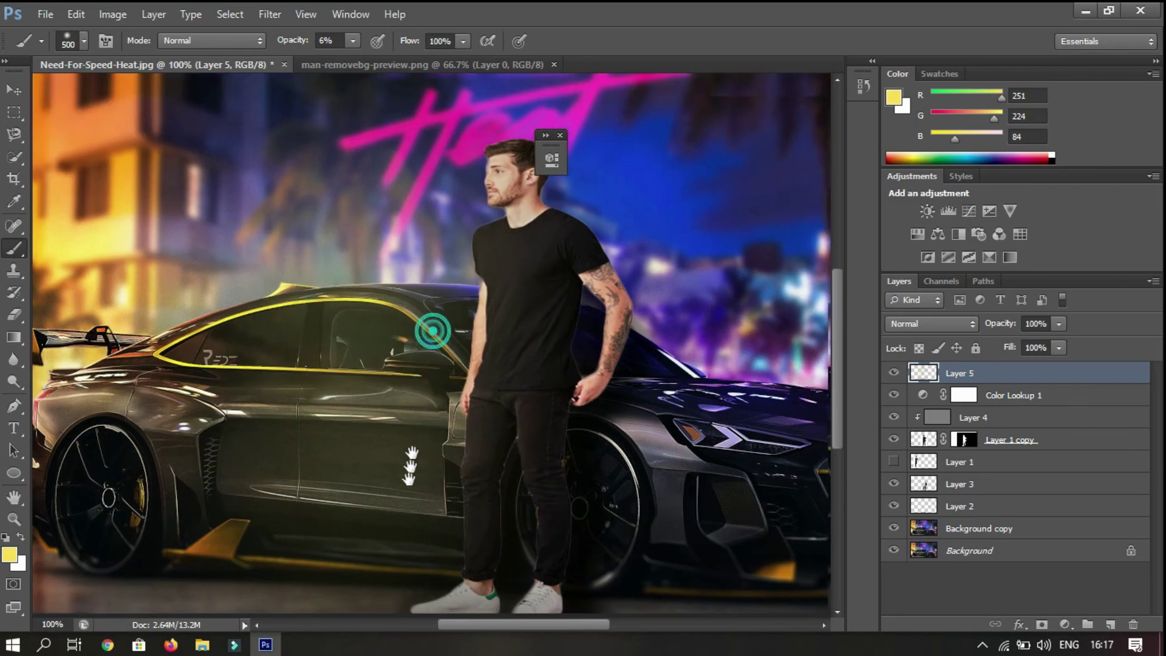
mouse_move(421, 185)
mouse_down()
mouse_move(395, 346)
mouse_move(576, 394)
mouse_up()
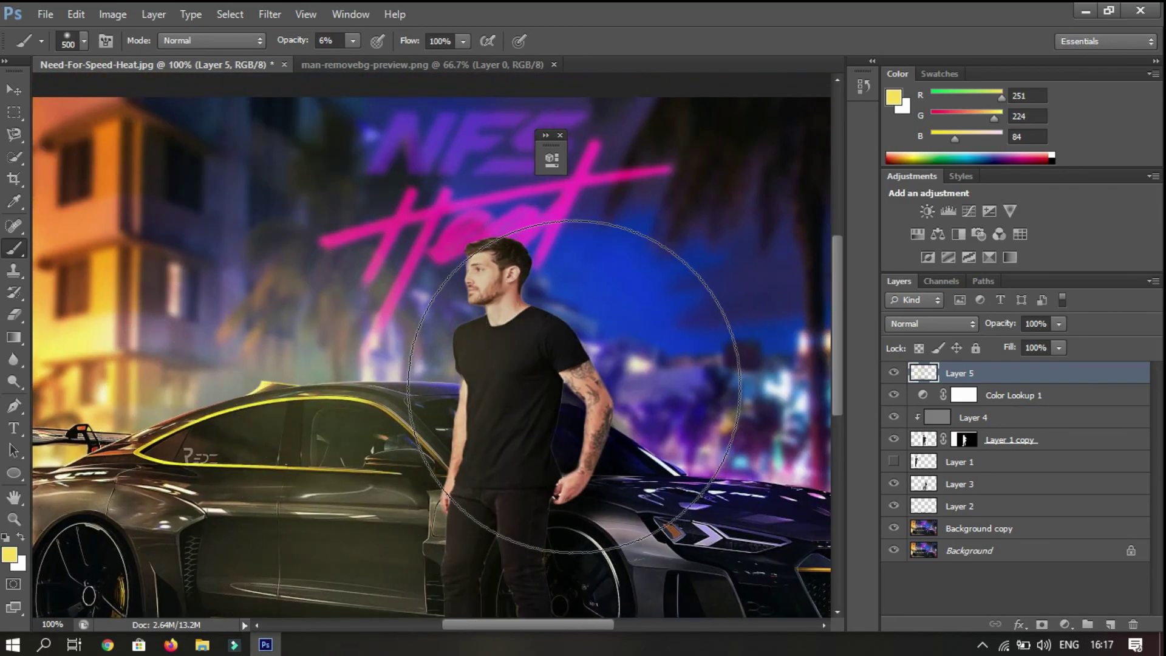
key(ctrl+minus)
key(ctrl+minus)
key(ctrl+plus)
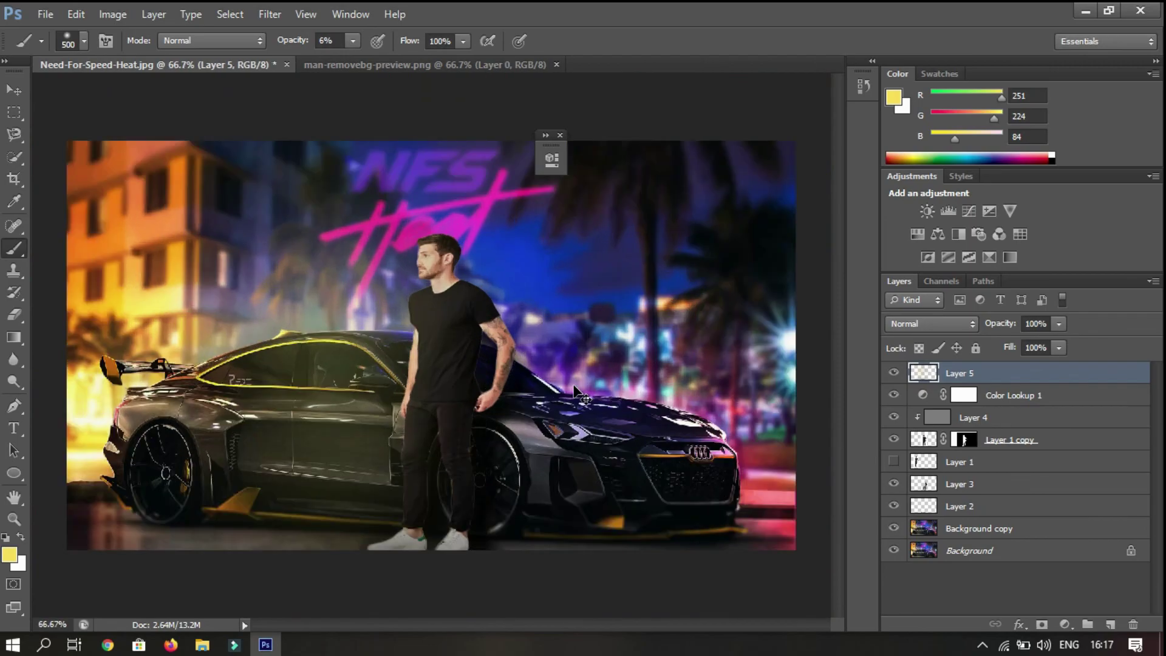
key(ctrl+plus)
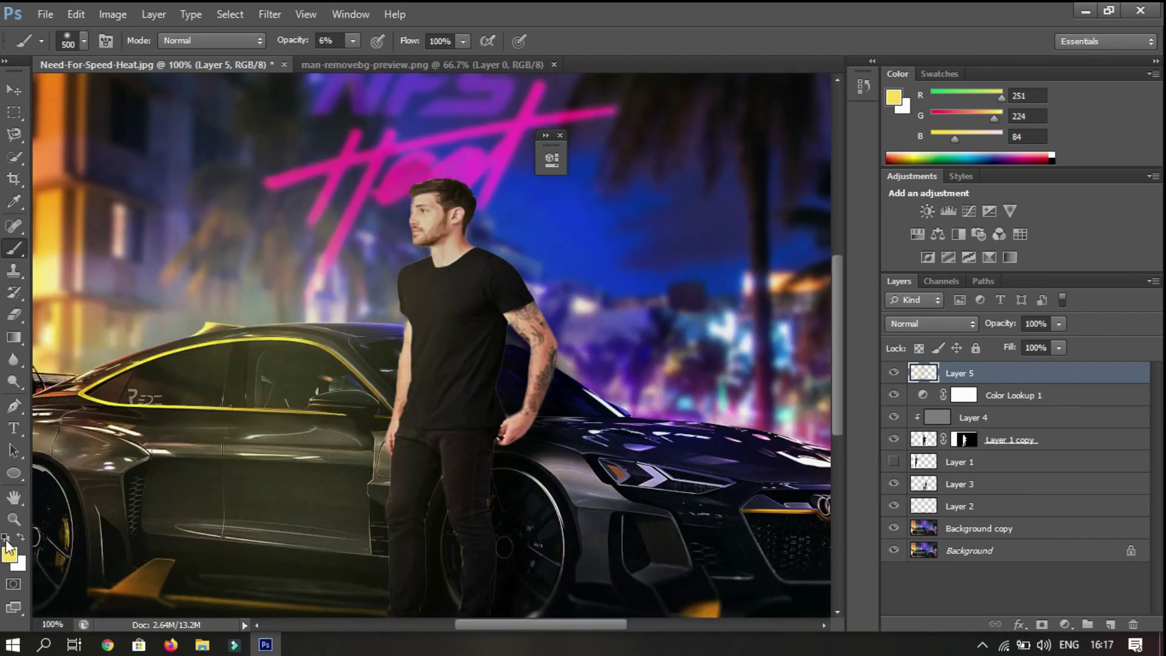
Sample magenta 742555 from the Heat sign and paint a glow right of the man and over the car front
click(585, 109)
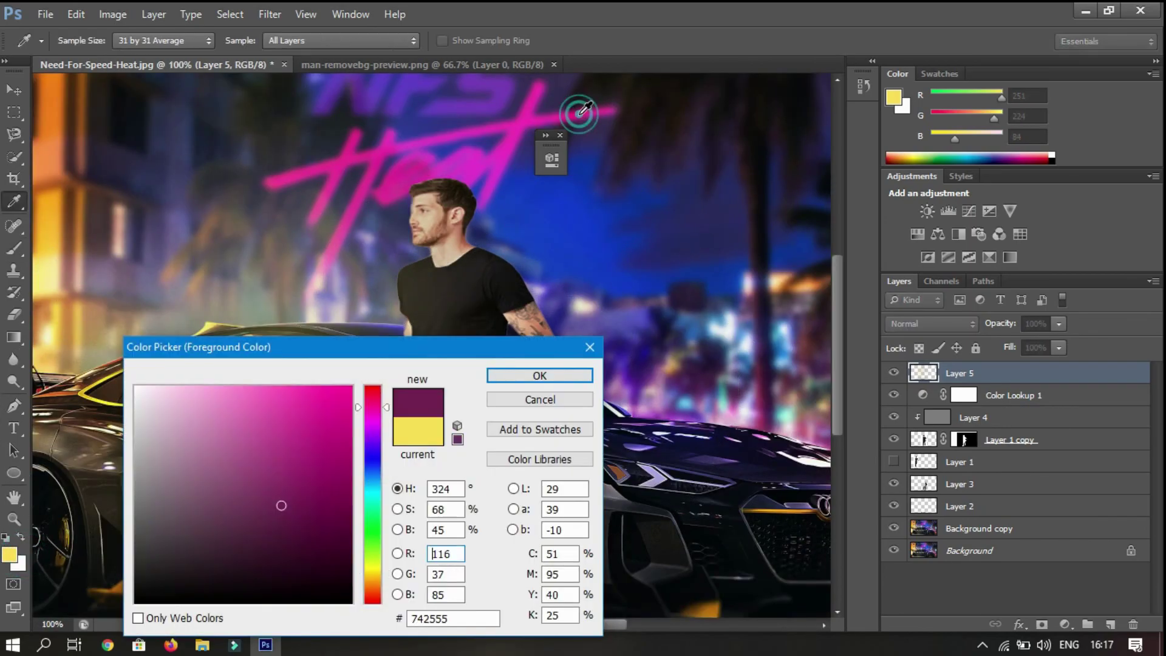
click(578, 371)
key(b)
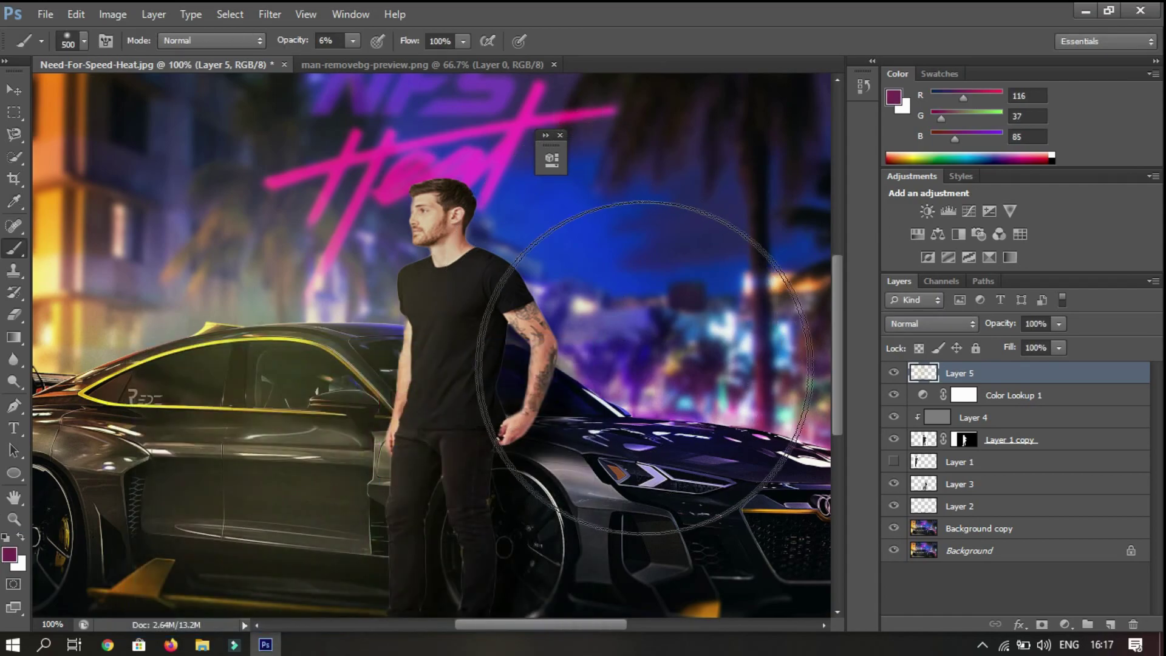
click(674, 363)
drag(674, 364, 657, 293)
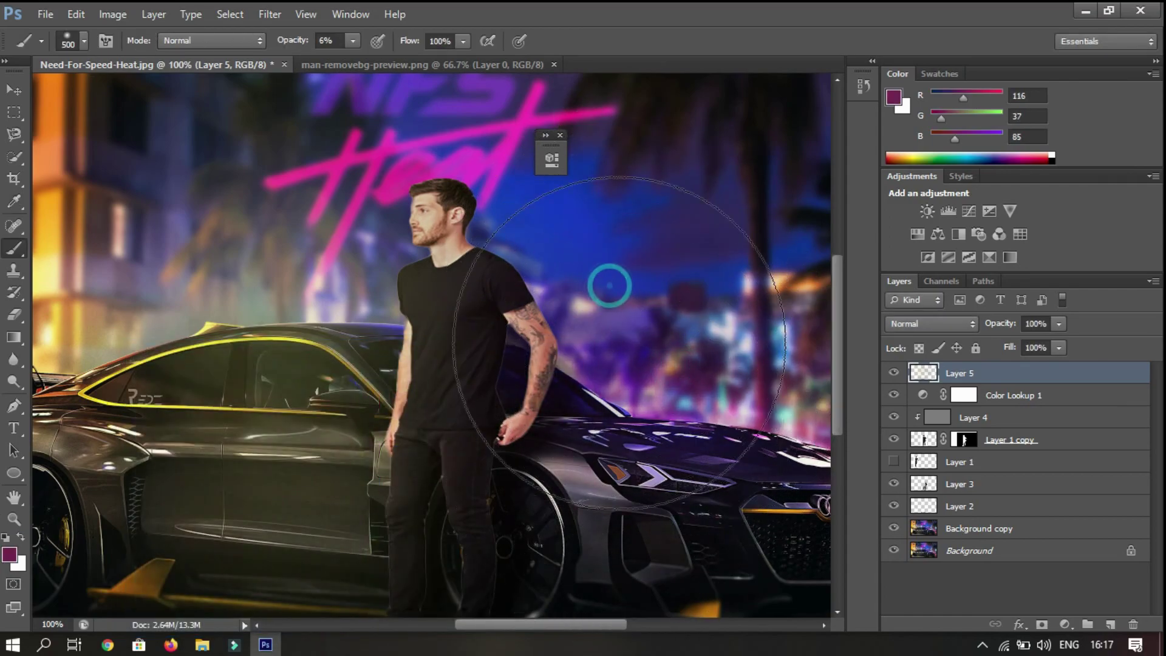
drag(671, 338, 683, 441)
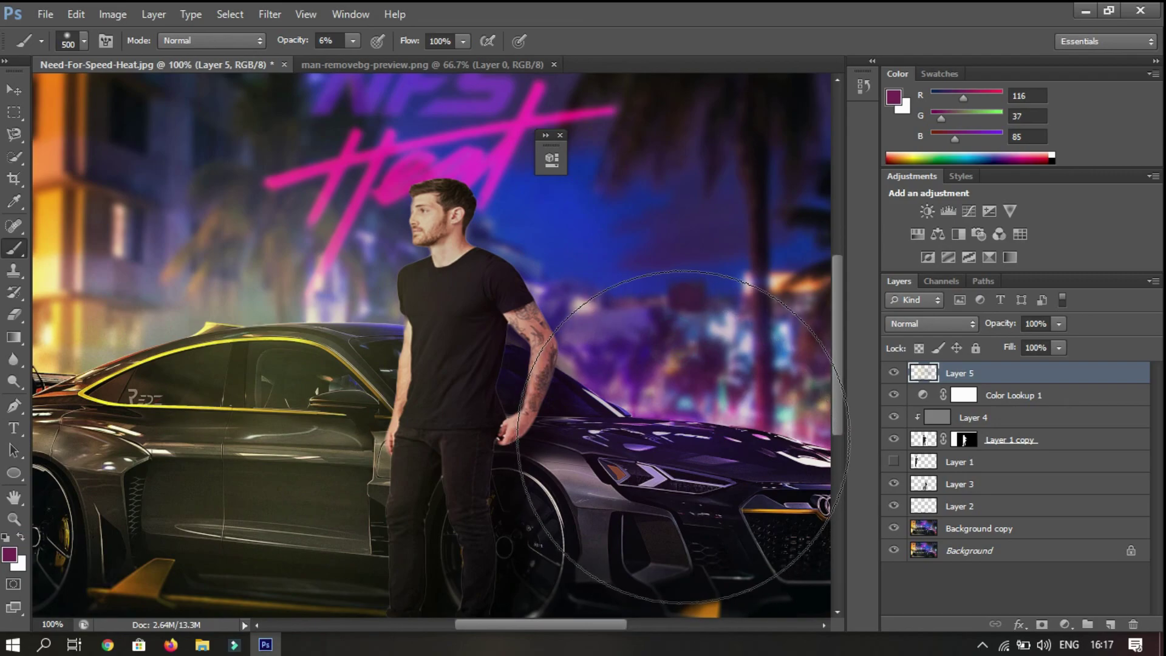
Zoom and scroll to review the magenta glow across the whole image
key(ctrl+minus)
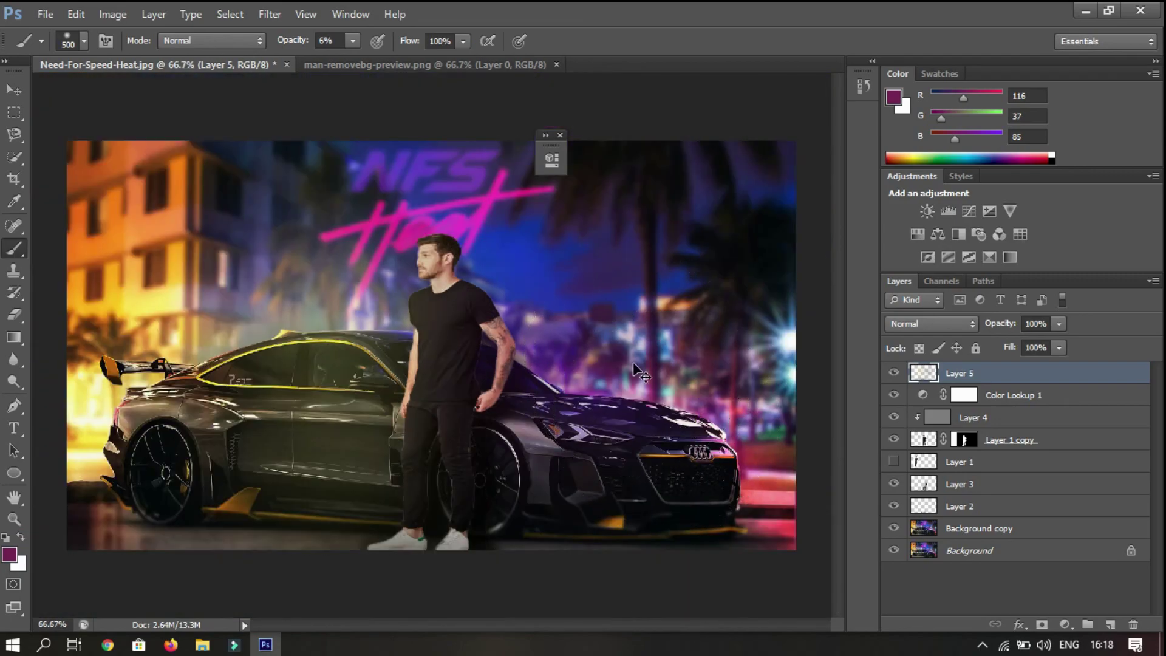
key(ctrl+plus)
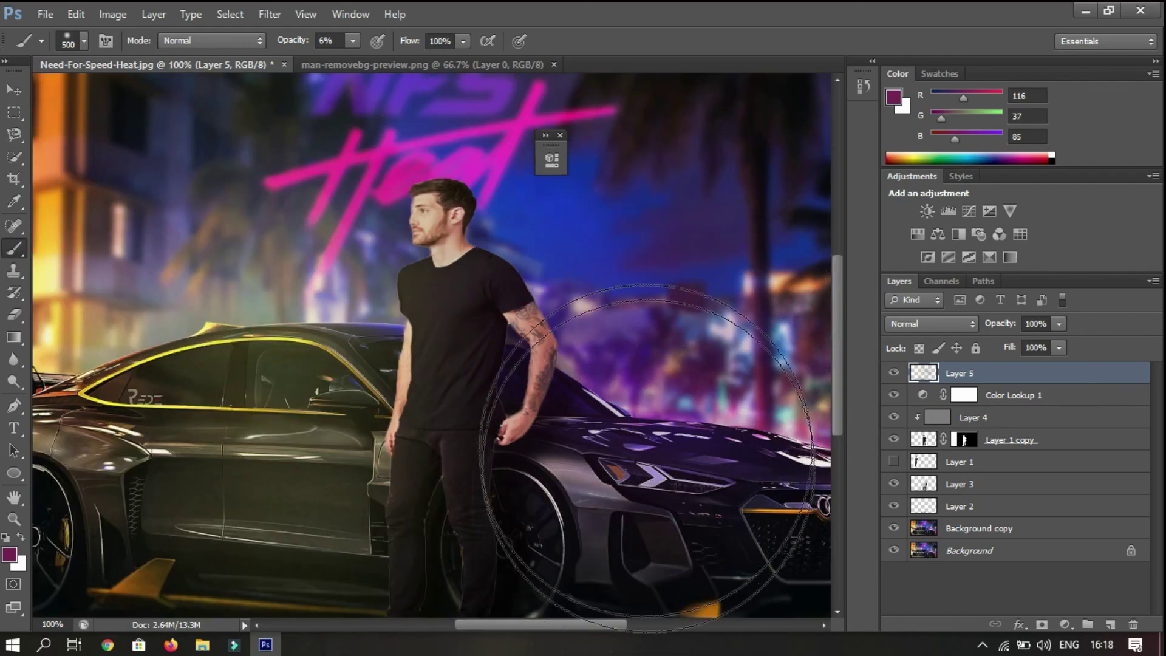
scroll(646, 459, down, 5)
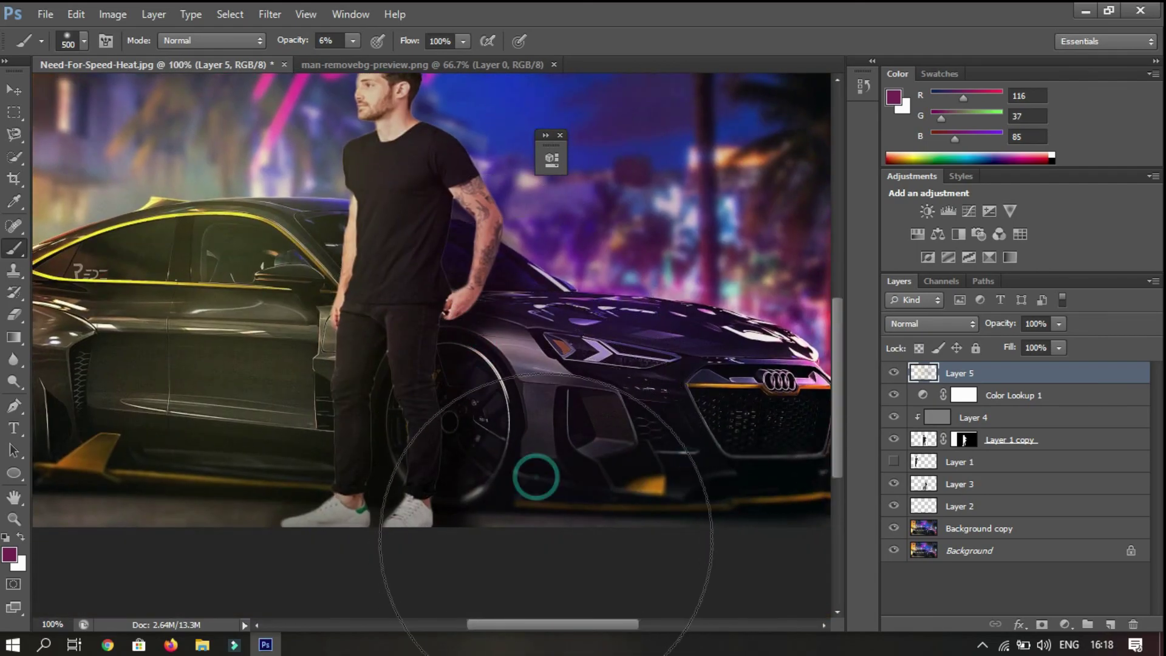
scroll(608, 340, up, 2)
scroll(596, 350, up, 2)
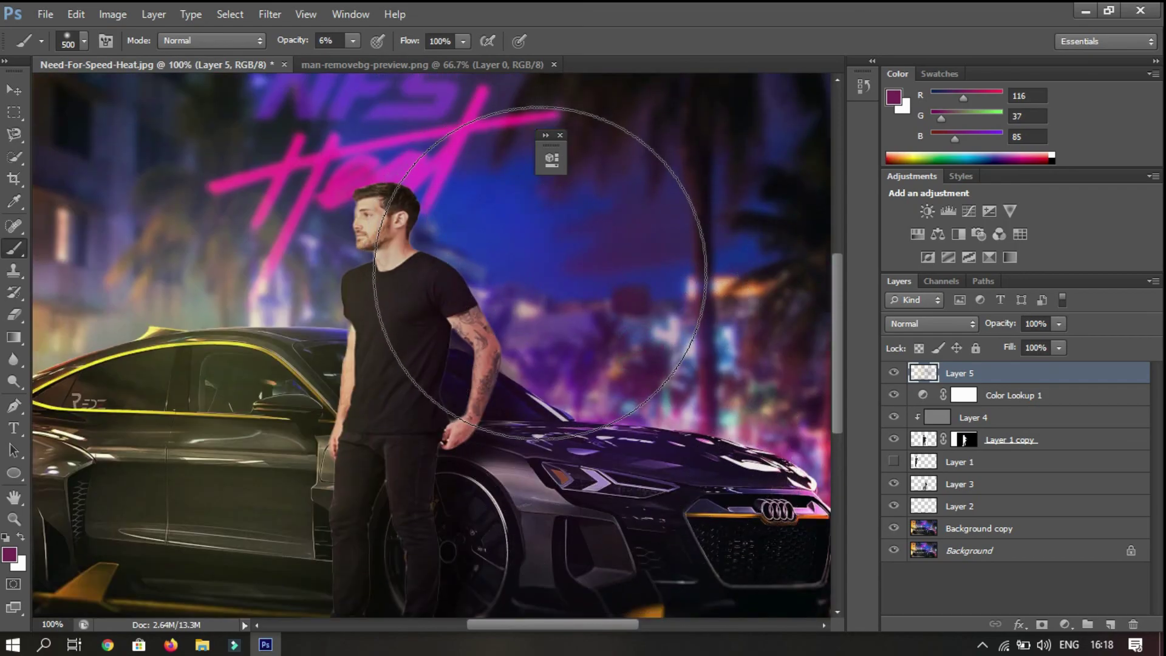
key(ctrl+minus)
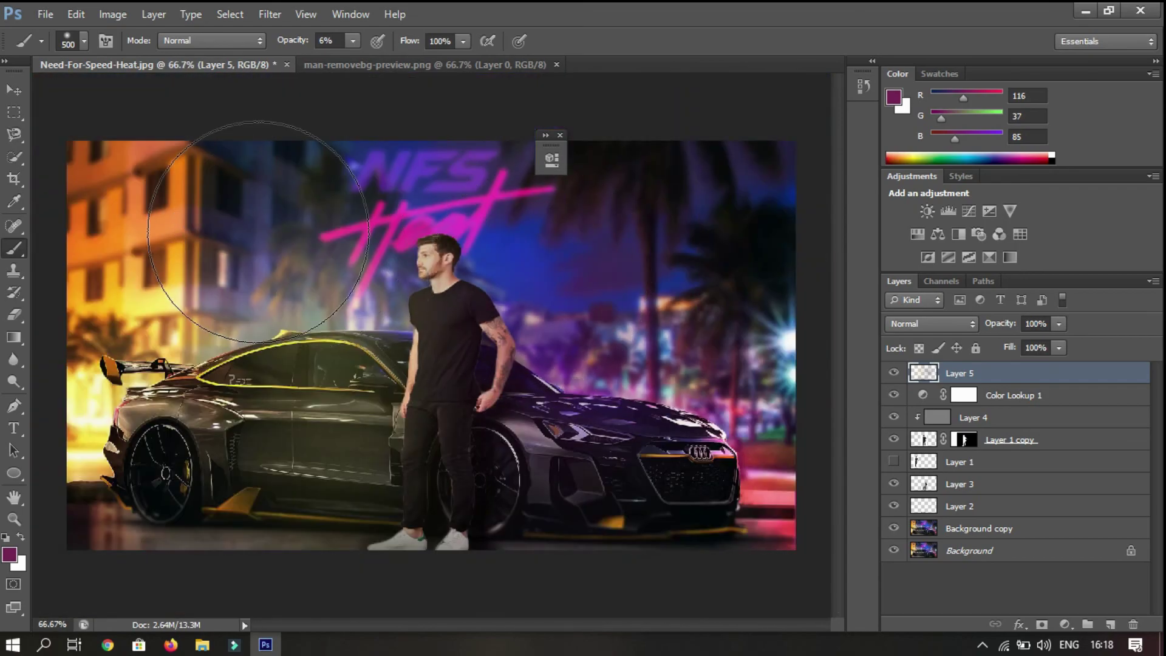